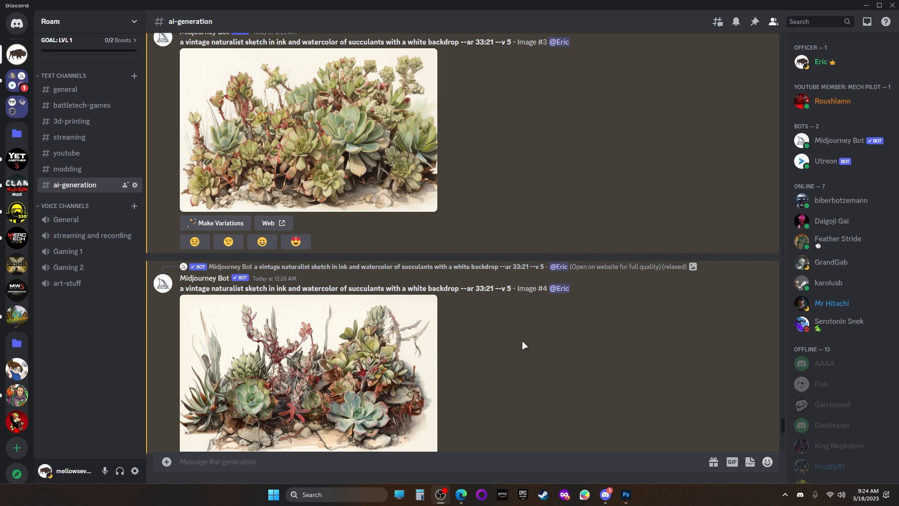
Step: Go to the newest message in the ai-generation channel and enter the /imagine command without a prompt
scroll(522, 338, down, 15)
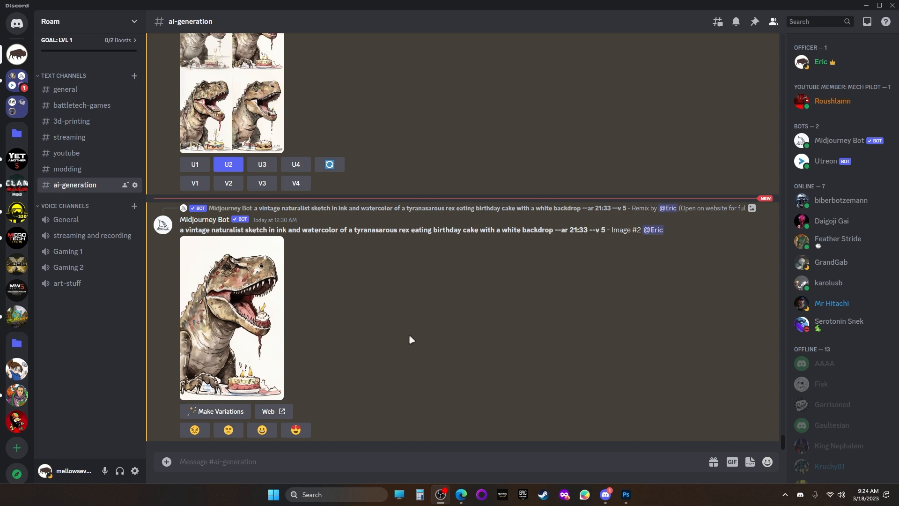
click(332, 462)
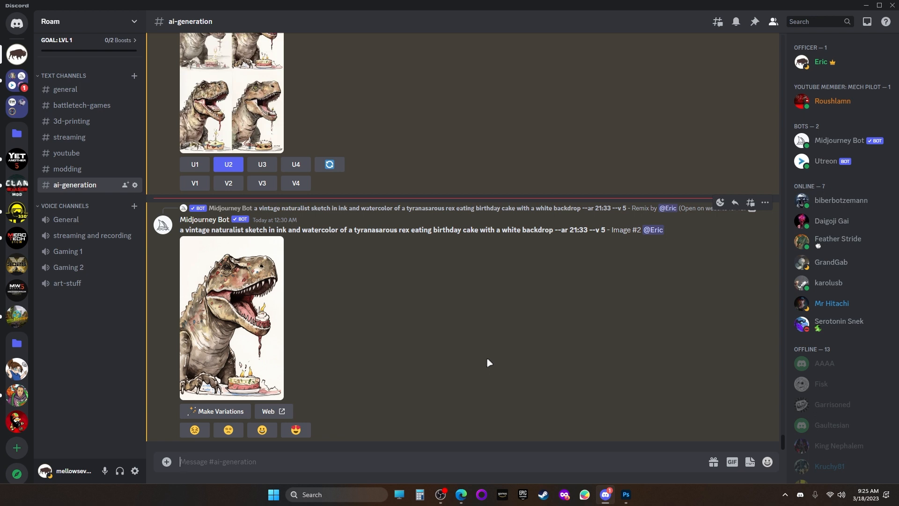
text(/ima)
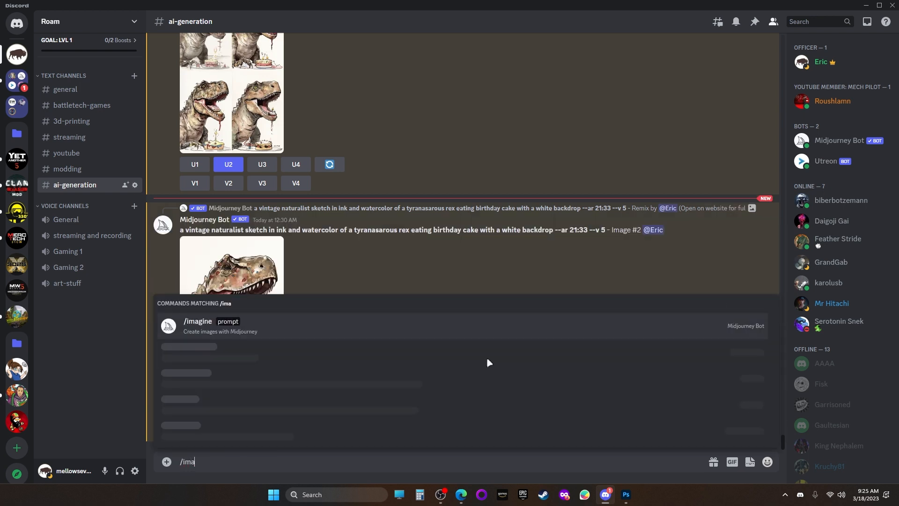
text(gine)
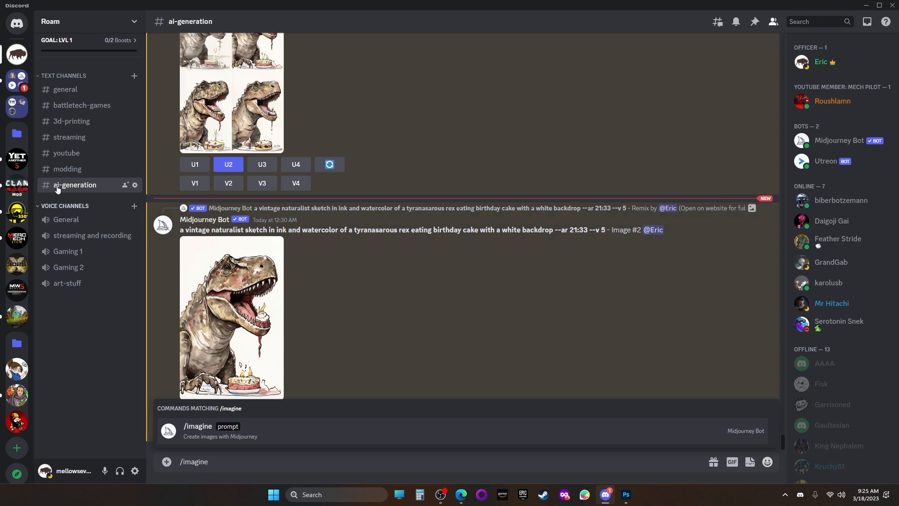
Step: Switch to the Midjourney server inside its server folder
click(17, 133)
click(15, 82)
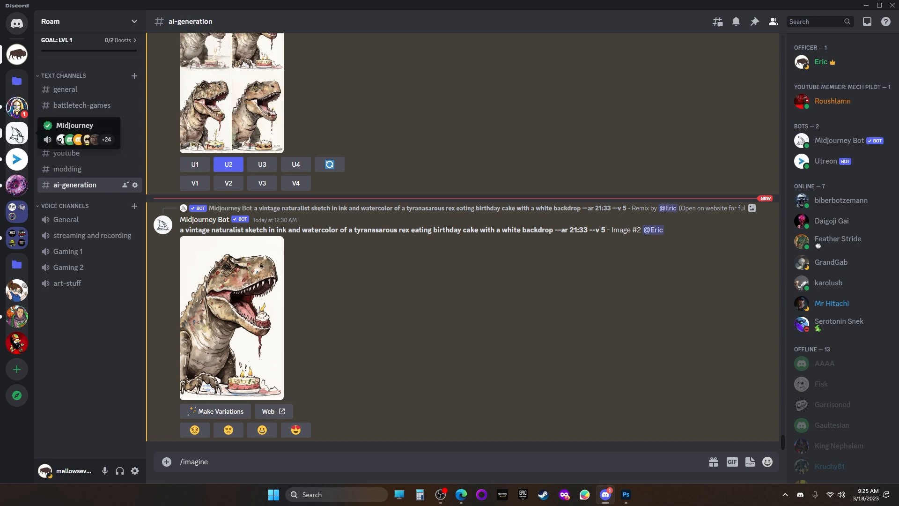
click(16, 134)
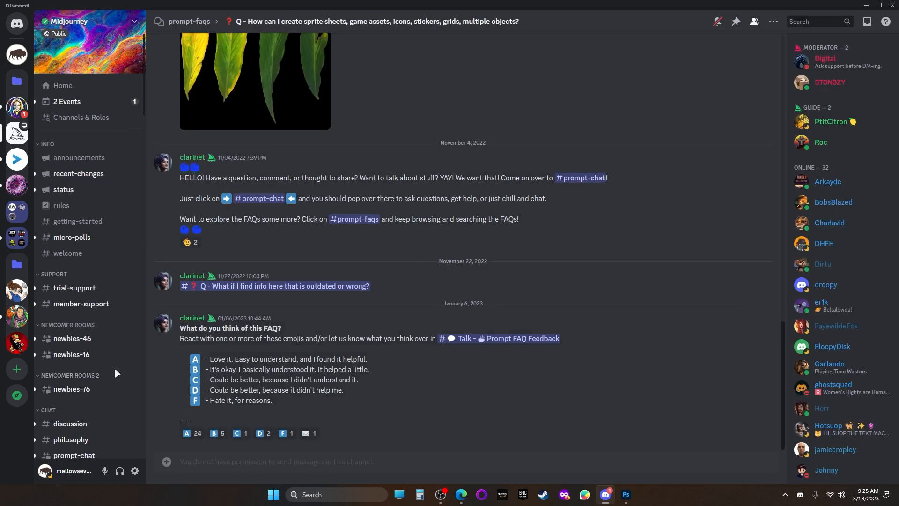
Step: Open the general-1 channel under General Image Gen and go to its most recent messages
scroll(114, 367, down, 3)
mouse_move(84, 198)
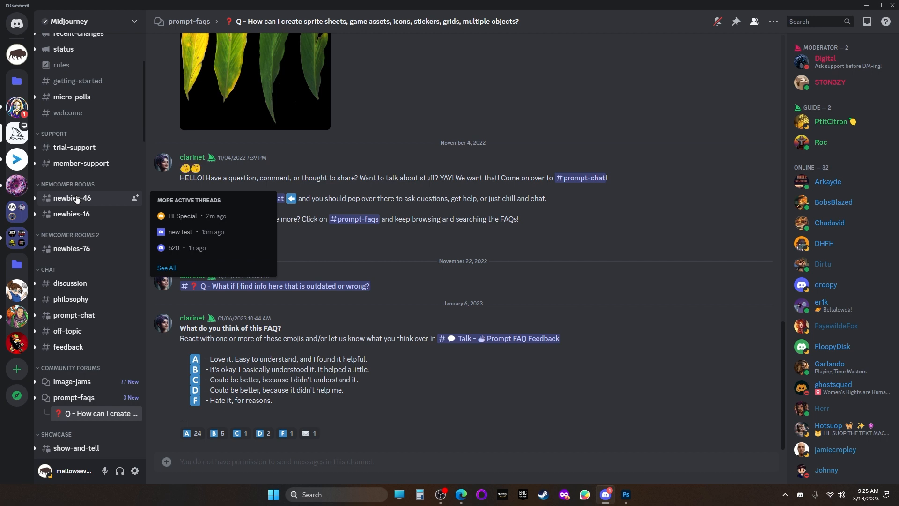
scroll(103, 275, down, 3)
scroll(103, 275, down, 6)
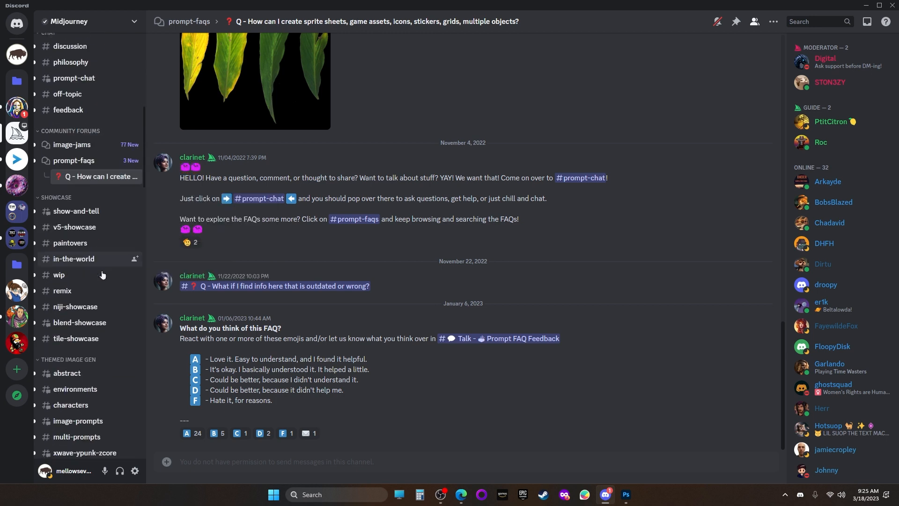
scroll(102, 275, down, 4)
mouse_move(102, 274)
scroll(102, 275, down, 3)
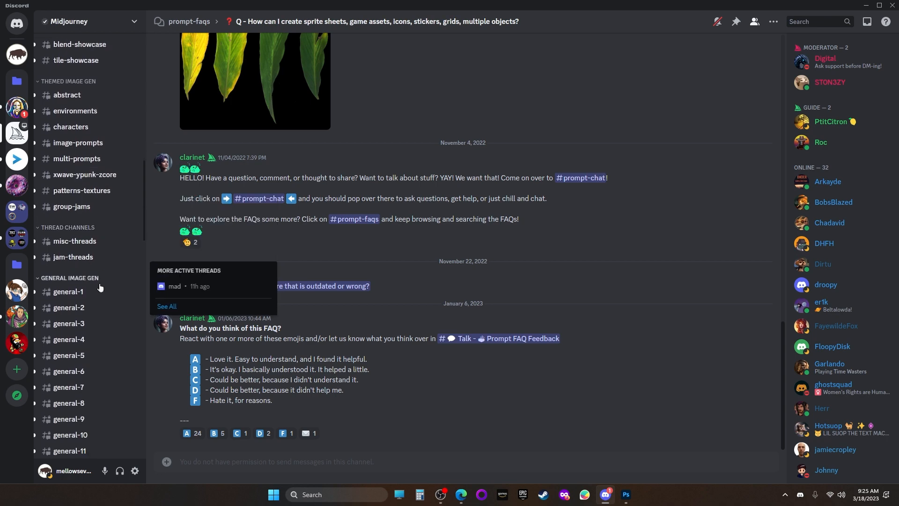
click(84, 291)
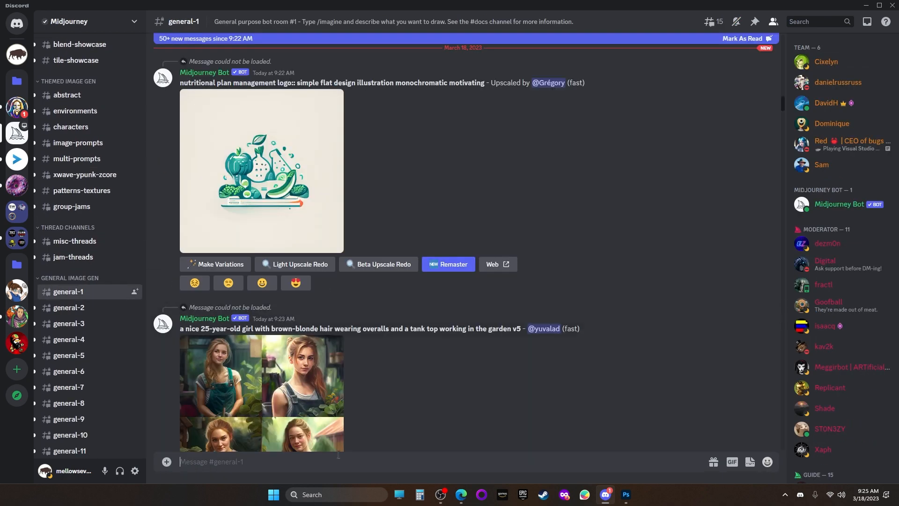
scroll(476, 396, down, 4)
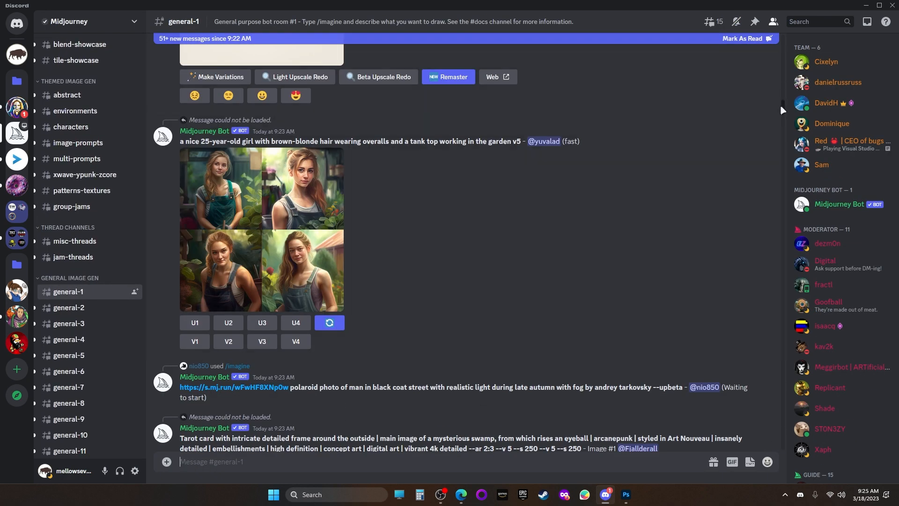
drag(781, 106, 764, 451)
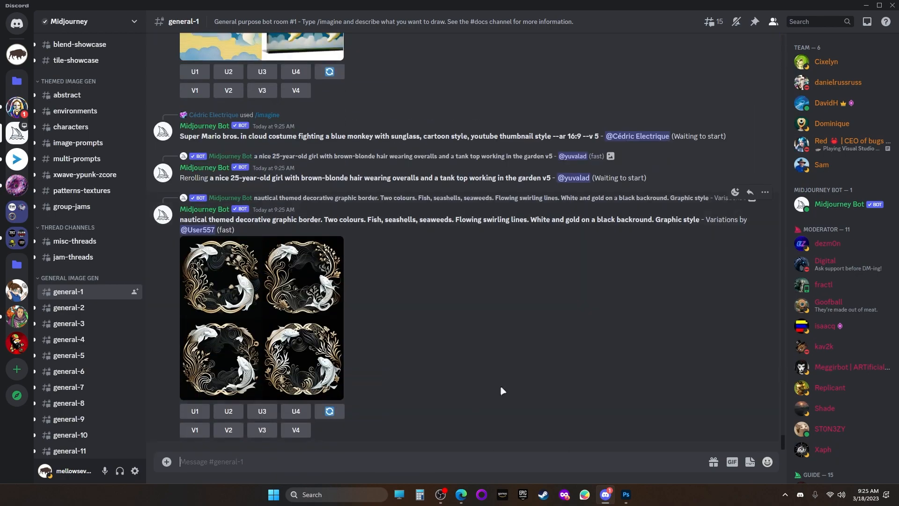
text(/imag)
key(Tab)
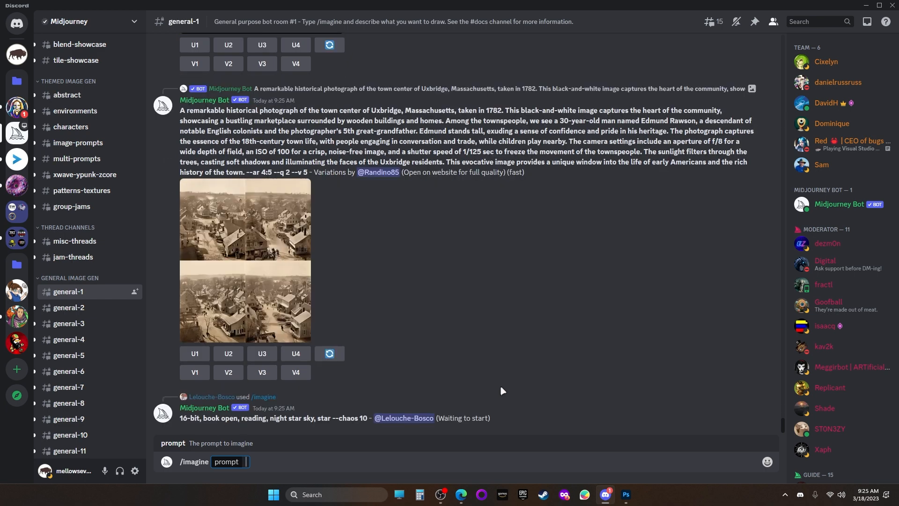
key(BackSpace)
key(BackSpace)
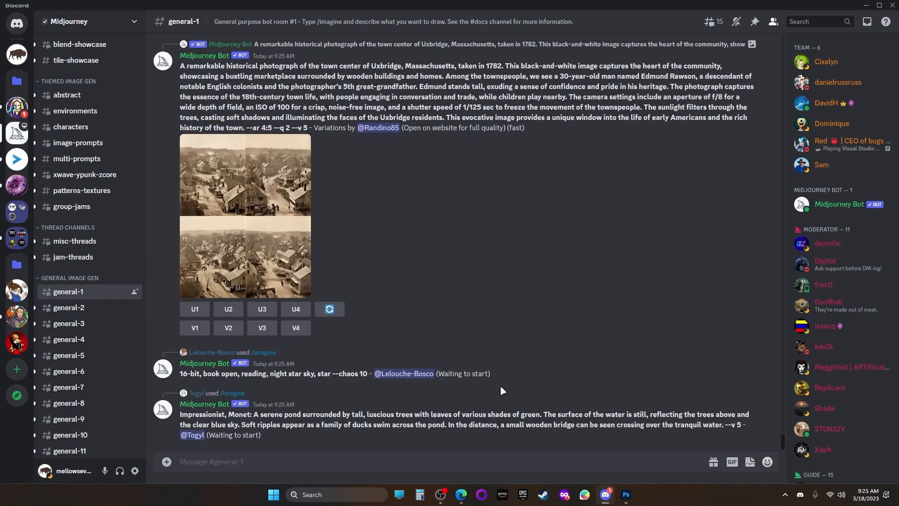
Step: Start the /imagine command in general-1 with the prompt "a dormouse drinking tea"
text(/imagine prompt)
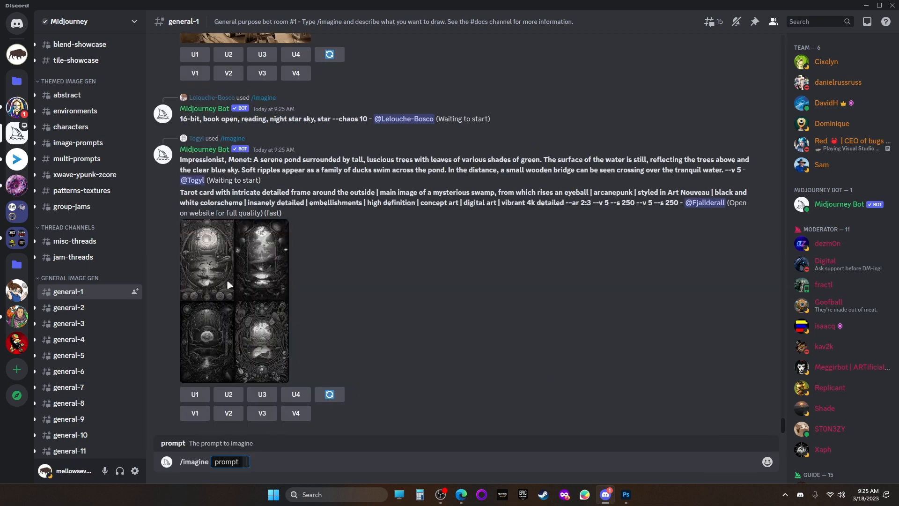
click(253, 283)
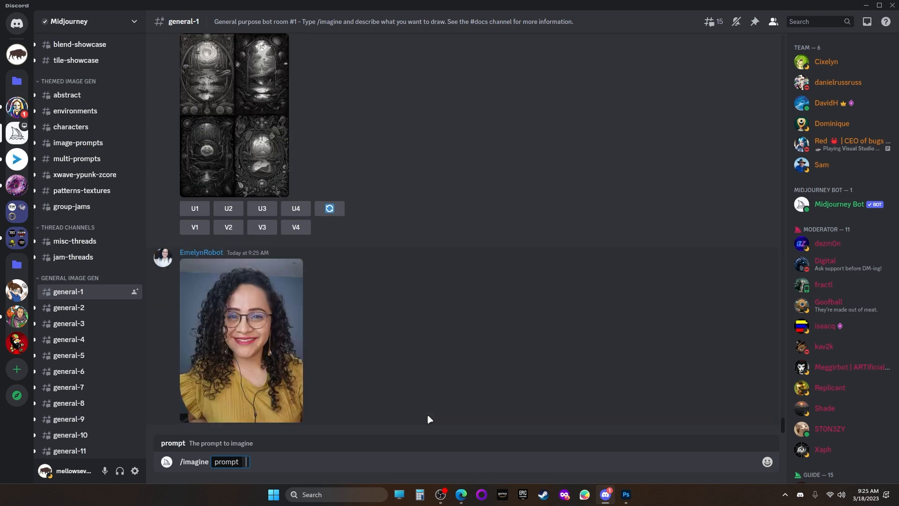
text(a door)
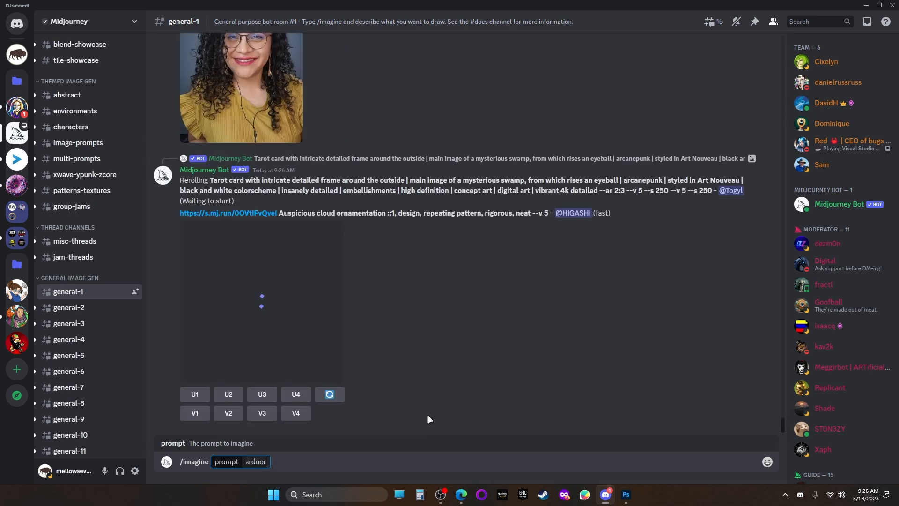
key(BackSpace)
key(BackSpace)
key(BackSpace)
text(o)
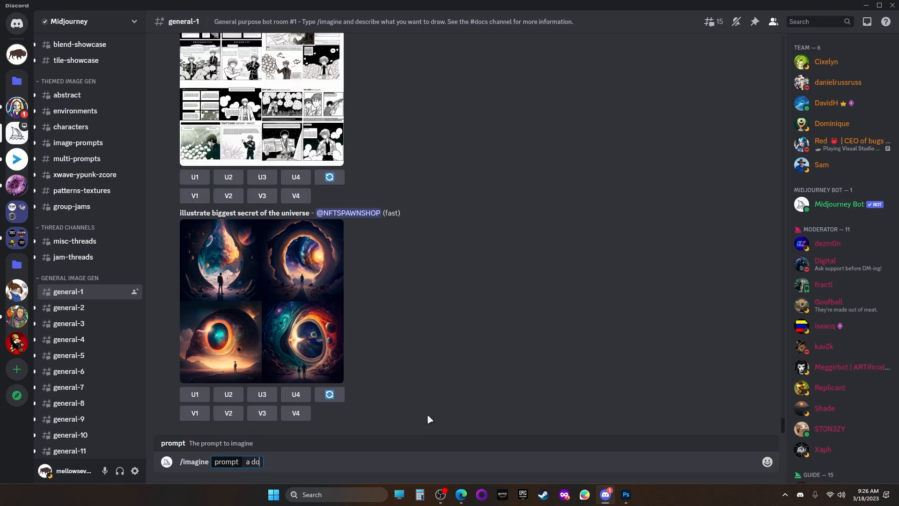
text(rmouse)
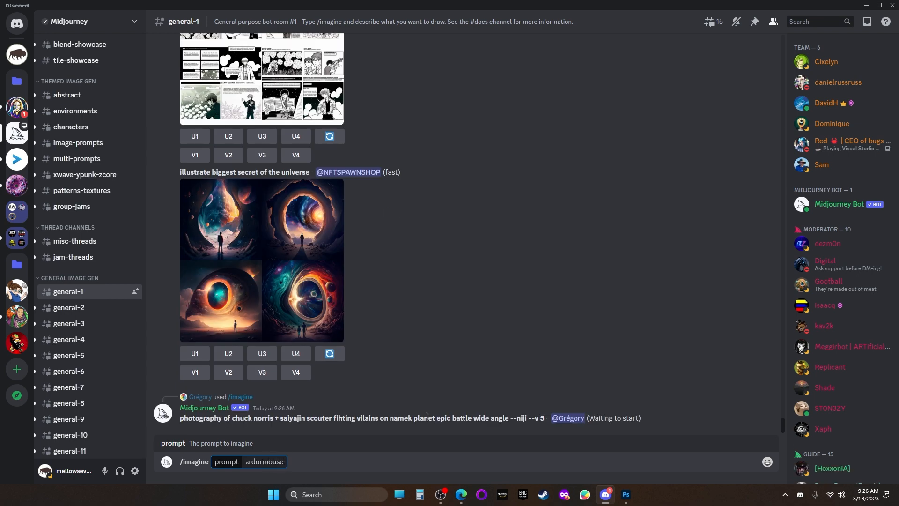
text( drinking tea)
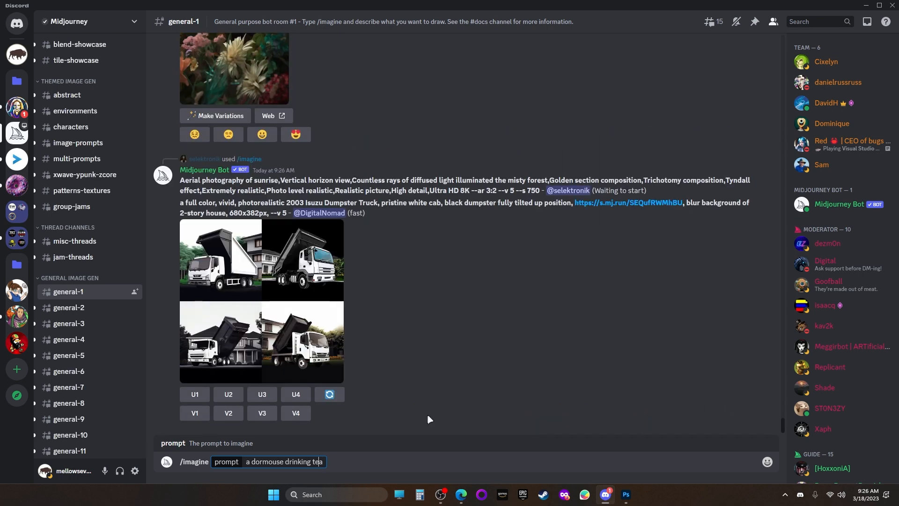
Step: Reword the start of the prompt so it reads "a photo of a dormouse drinking tea"
key(Left)
key(Left)
key(Left)
key(Left)
key(Left)
key(Left)
key(Left)
key(Left)
key(Left)
key(Left)
key(Left)
key(Left)
key(Left)
key(ctrl)
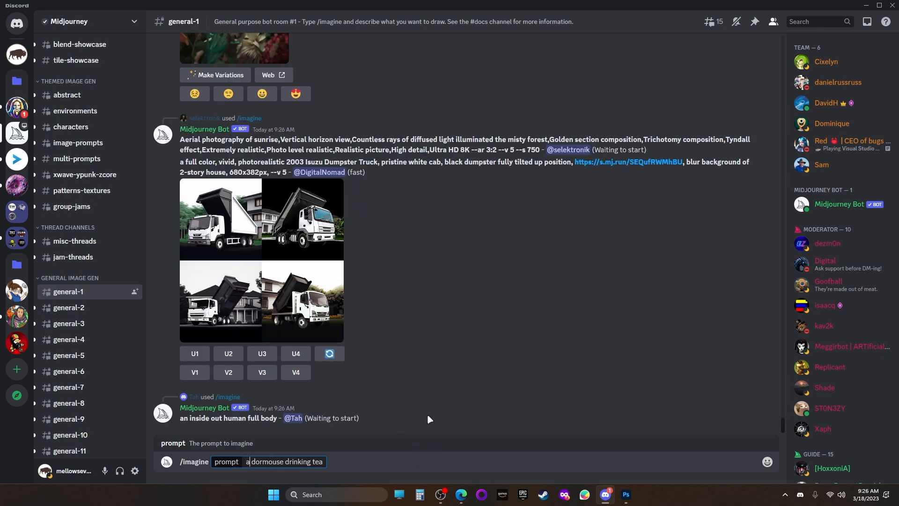
text(phaoto of)
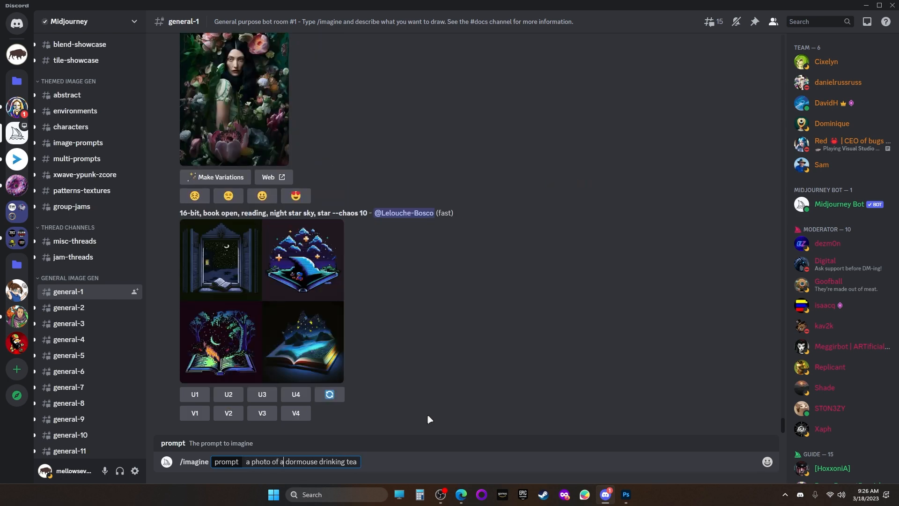
Step: Insert the word "ultrarealistic" before "photo" in the prompt
key(Right)
key(Right)
key(Right)
key(Right)
key(Right)
key(Right)
key(Right)
key(Right)
key(Right)
key(Right)
key(Right)
key(Right)
key(Left)
key(Left)
key(Left)
key(Left)
key(Left)
key(Left)
key(Left)
key(Left)
key(Left)
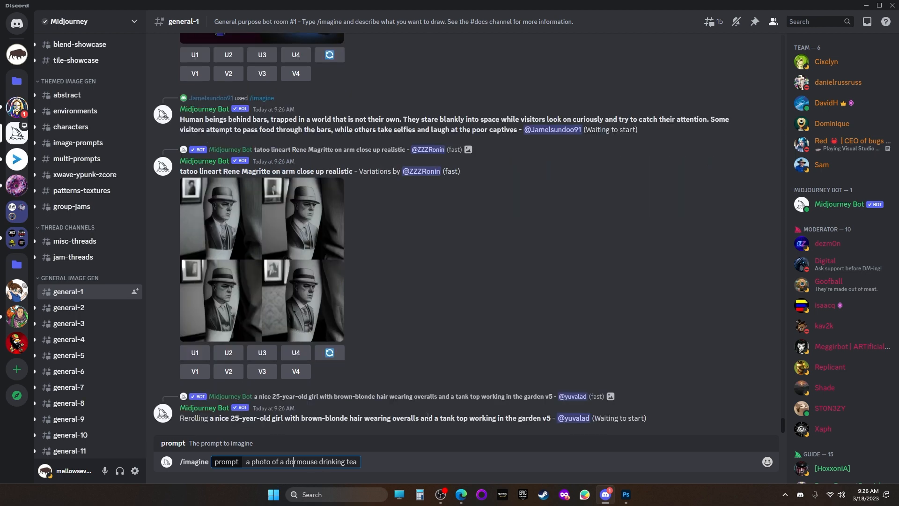
key(Left)
key(Left)
key(Left)
key(Left)
key(Left)
key(Left)
key(Left)
key(Left)
key(Left)
key(Left)
key(Left)
key(Left)
key(Left)
text(ultrarealist)
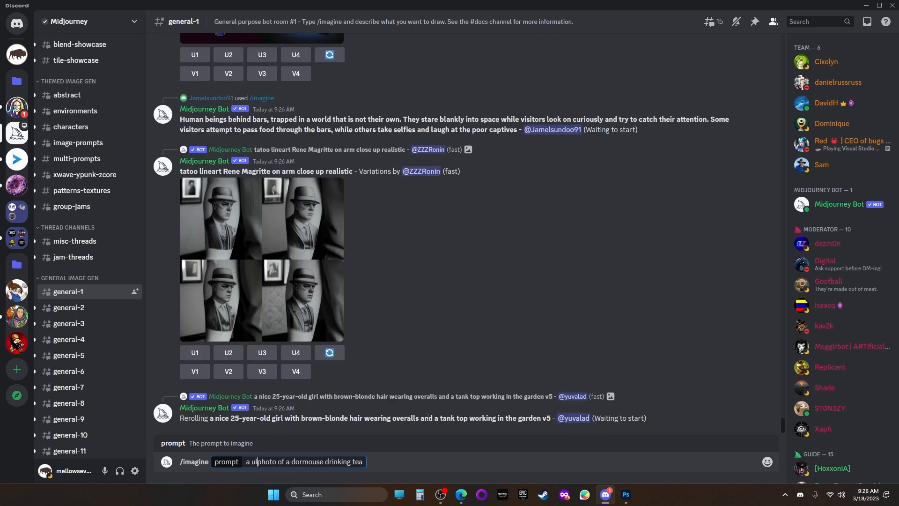
text(ic)
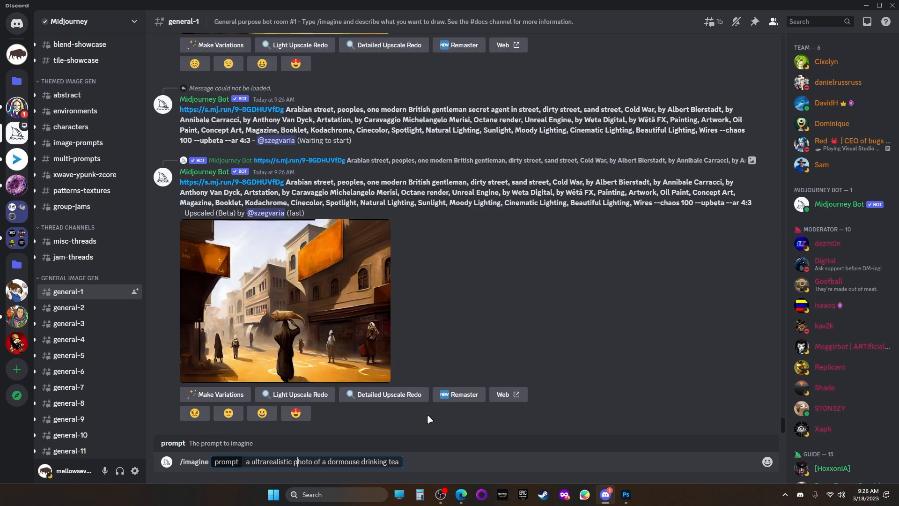
Step: Extend the end of the prompt with "in the garden surrounded by beautiful flowers"
text(in the garden so)
key(BackSpace)
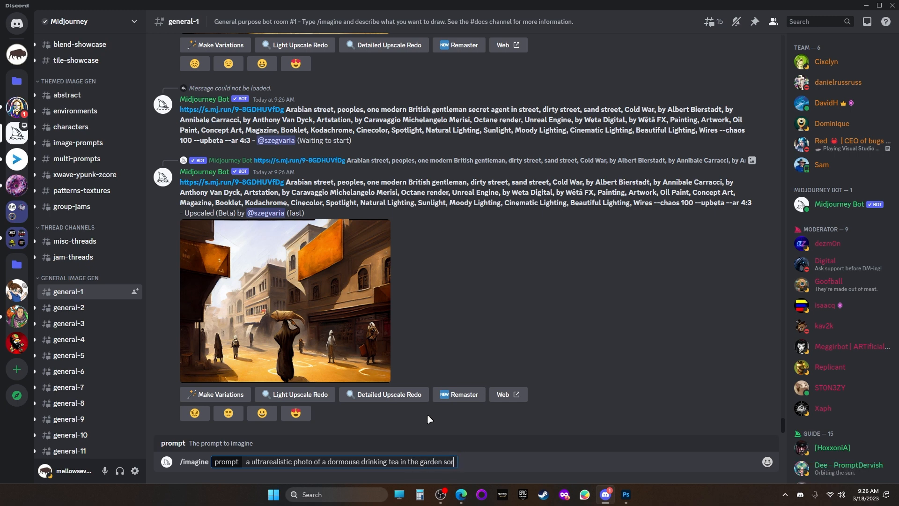
text(urrounded by bea)
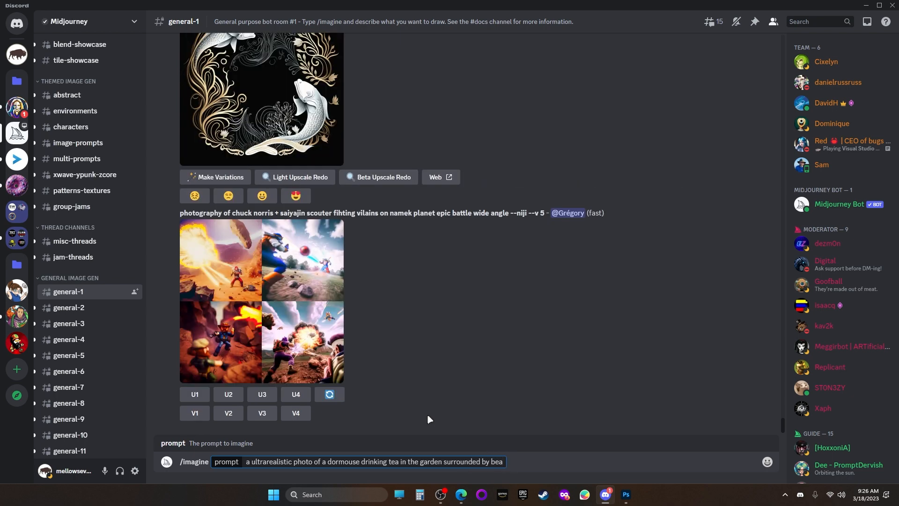
text(utiful flower)
text(s)
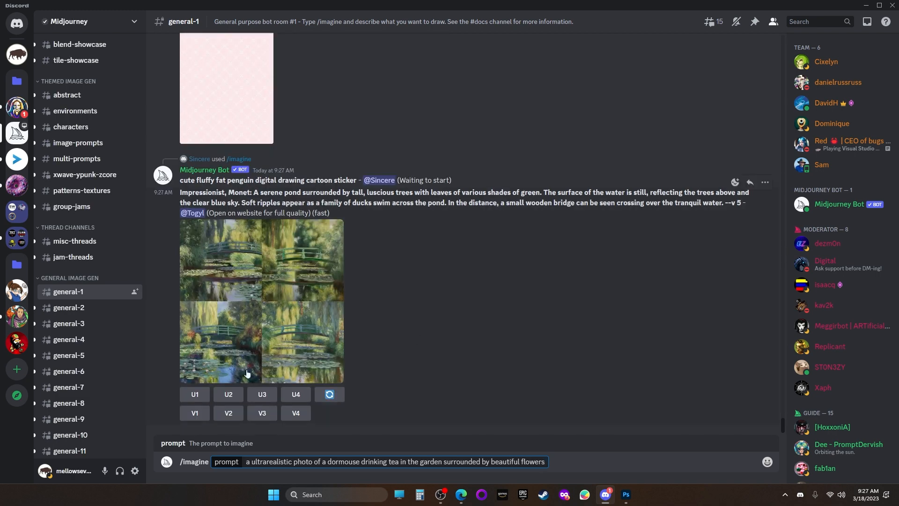
scroll(468, 276, up, 4)
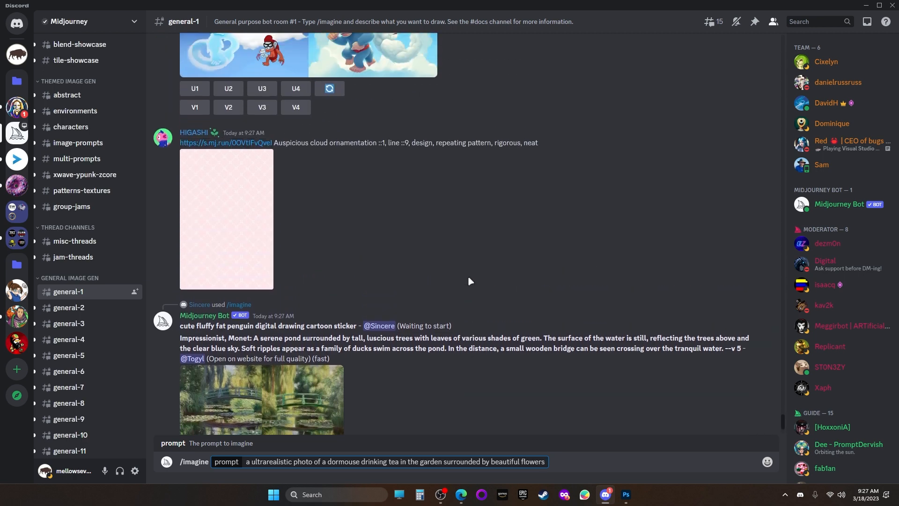
scroll(393, 200, up, 4)
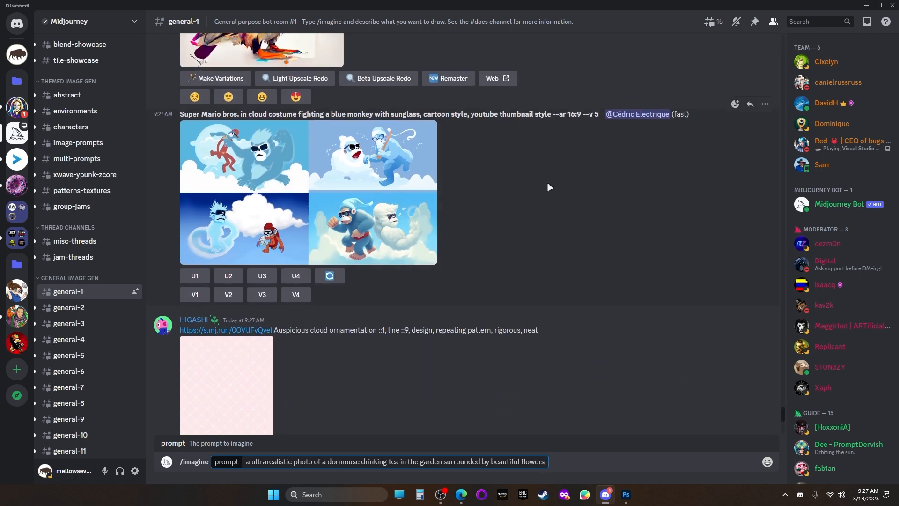
scroll(547, 181, down, 10)
scroll(558, 215, down, 15)
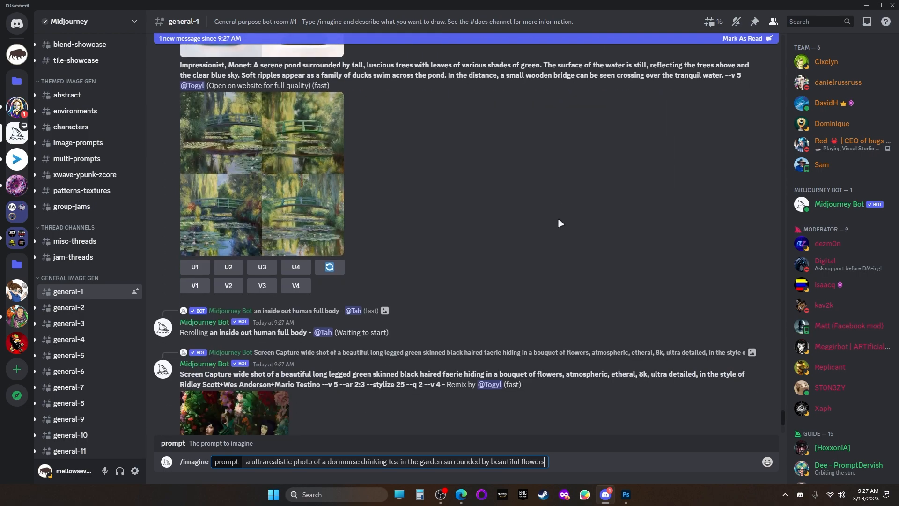
scroll(555, 360, down, 8)
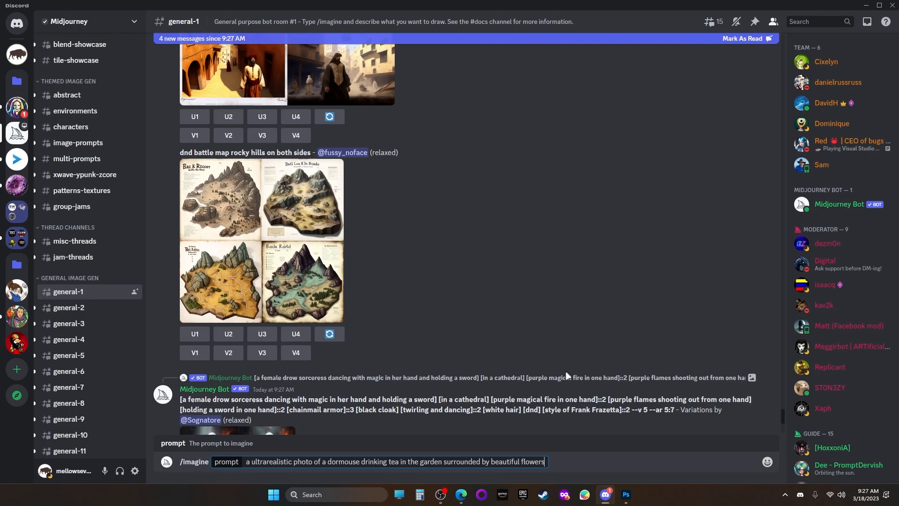
scroll(778, 420, down, 8)
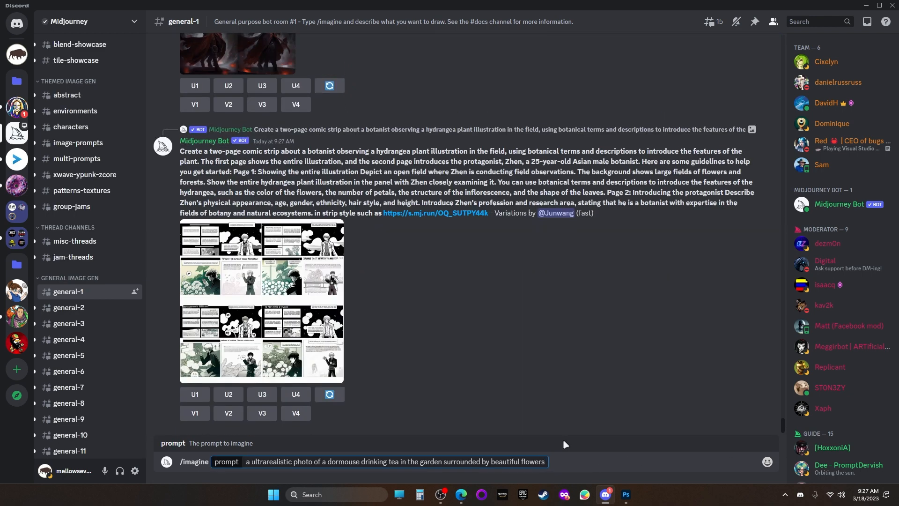
Step: Add the aspect ratio parameter "--ar 16:9" to the end of the dormouse prompt and submit it
text(--)
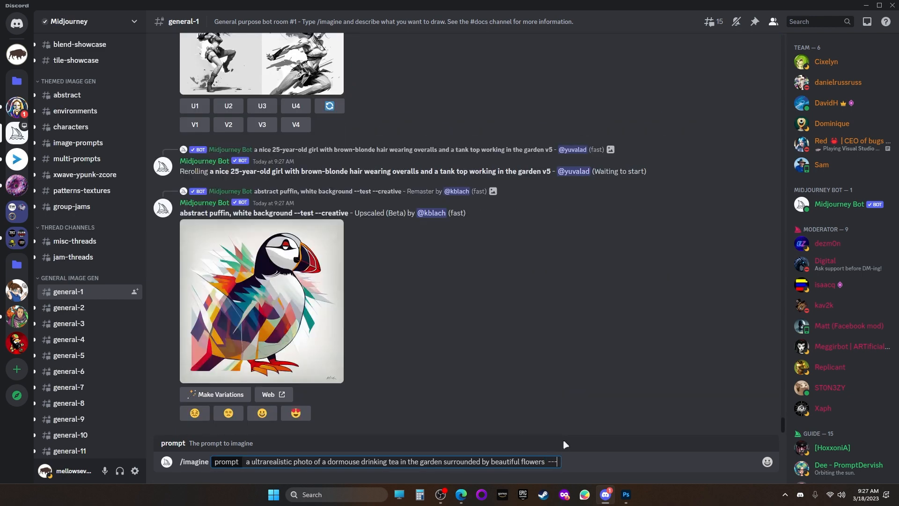
text(-)
key(BackSpace)
text(ar)
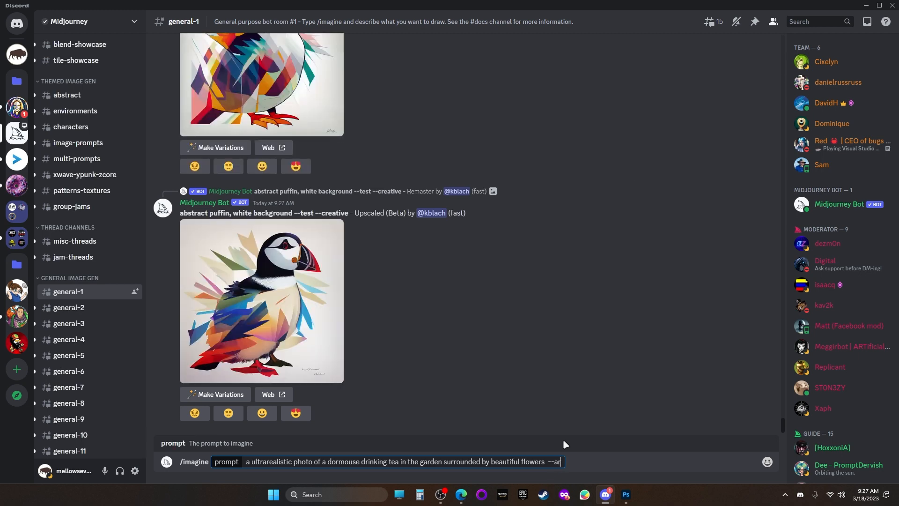
text( 16:9)
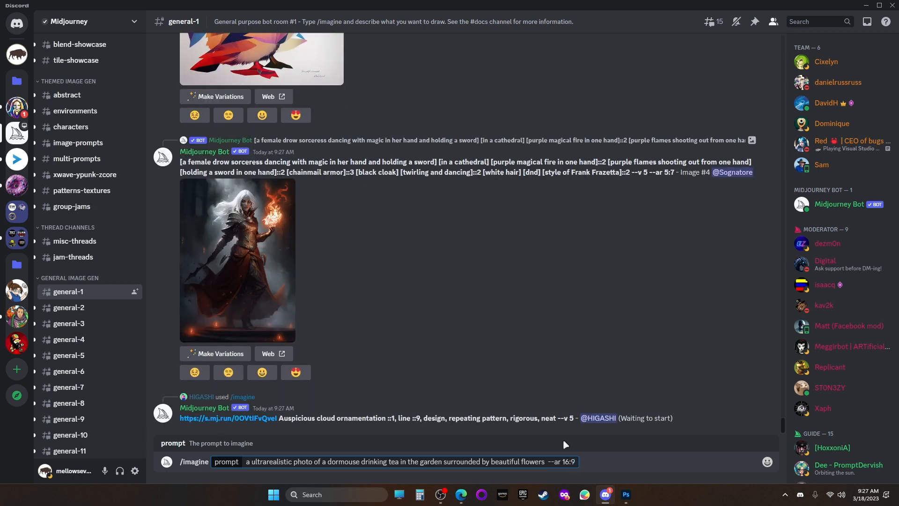
key(Return)
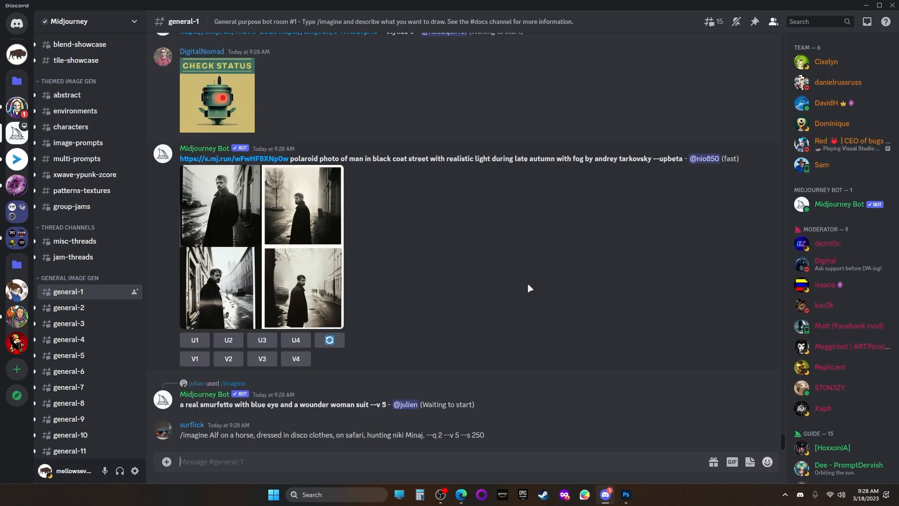
Step: Find the submitted dormouse prompt in the channel history and check its generation progress
scroll(514, 274, up, 5)
scroll(519, 270, up, 10)
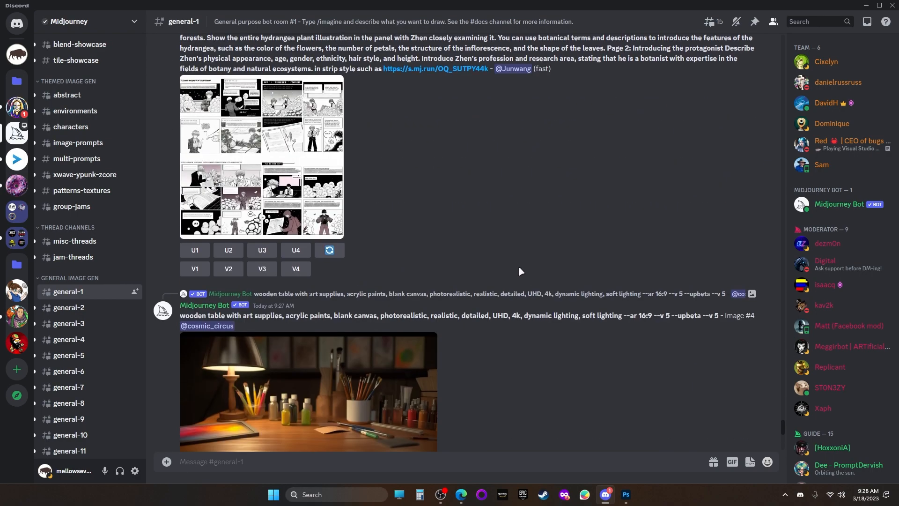
scroll(521, 271, up, 6)
scroll(521, 271, down, 4)
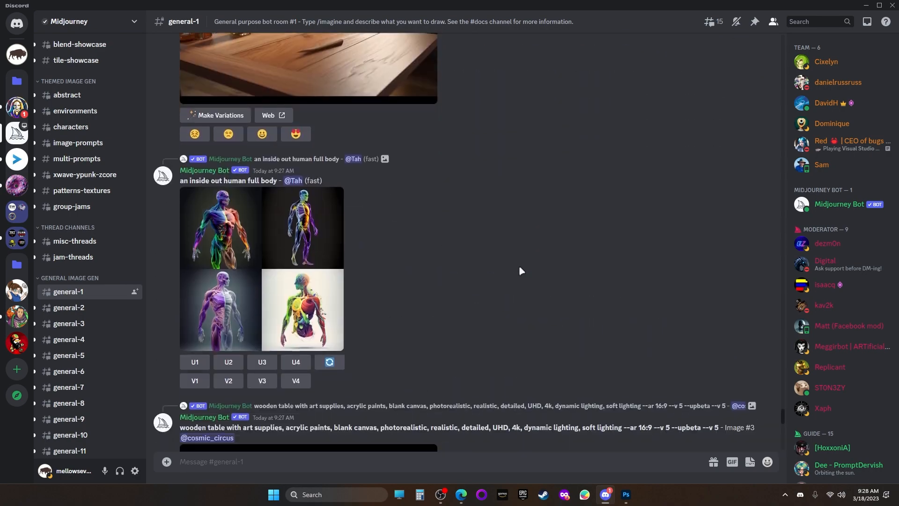
scroll(550, 307, up, 10)
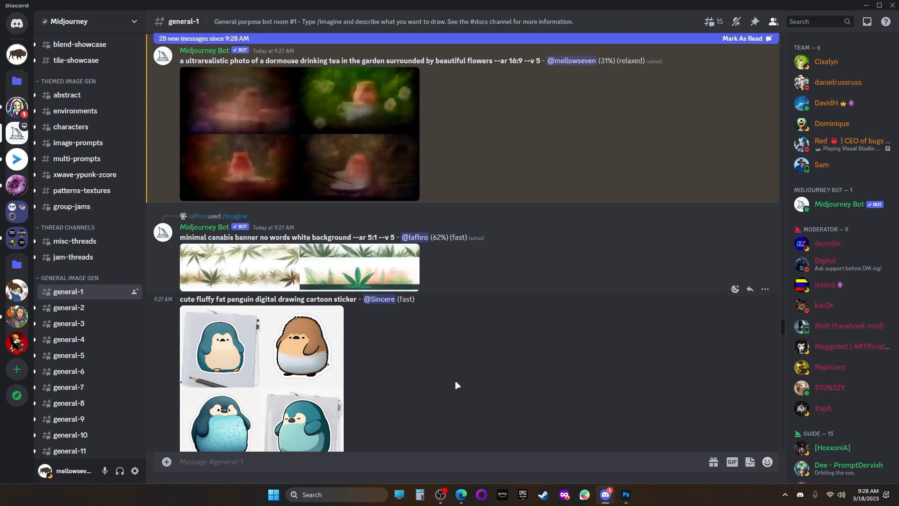
scroll(470, 366, up, 3)
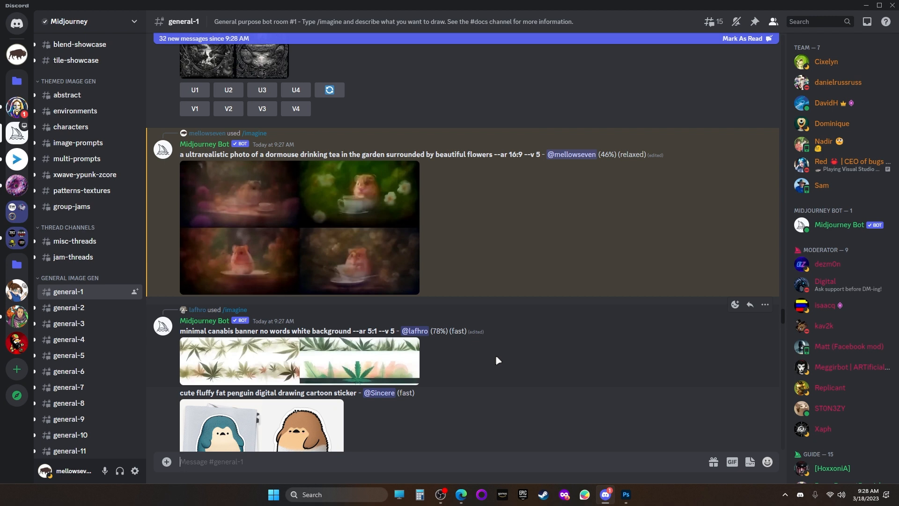
scroll(503, 348, up, 2)
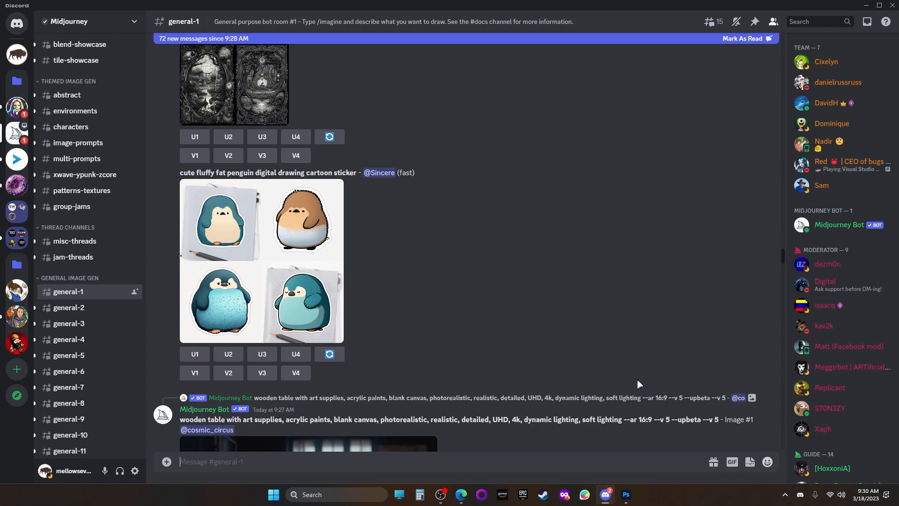
Step: Locate the finished dormouse image grid in general-1 and examine its four images enlarged
drag(785, 254, 784, 433)
scroll(504, 280, up, 4)
scroll(504, 281, up, 3)
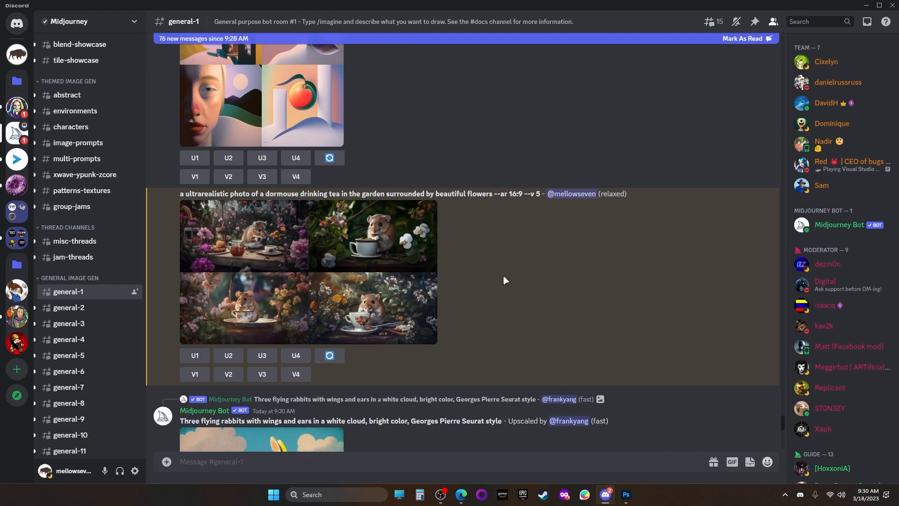
click(345, 279)
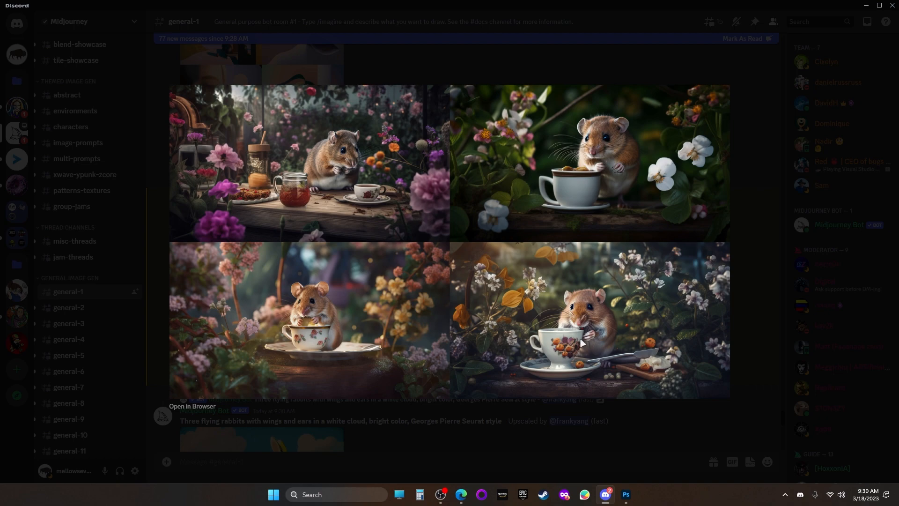
click(756, 281)
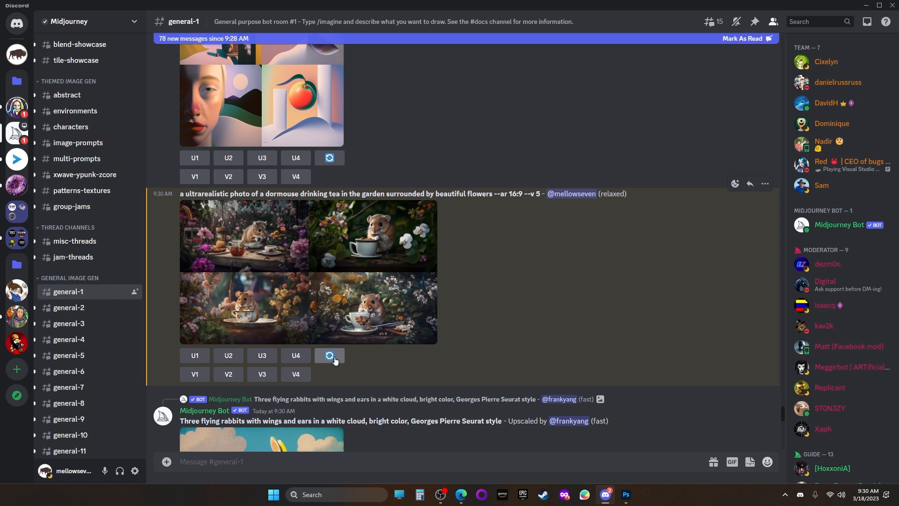
click(346, 281)
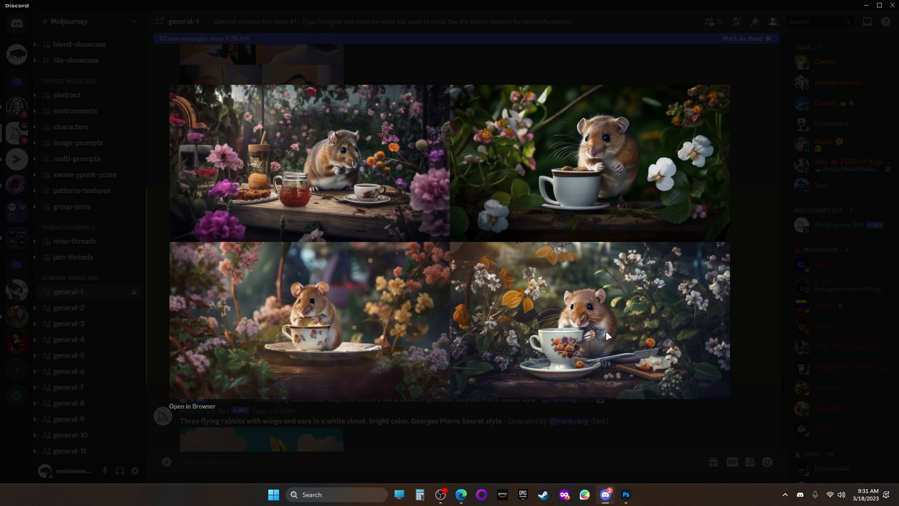
click(753, 327)
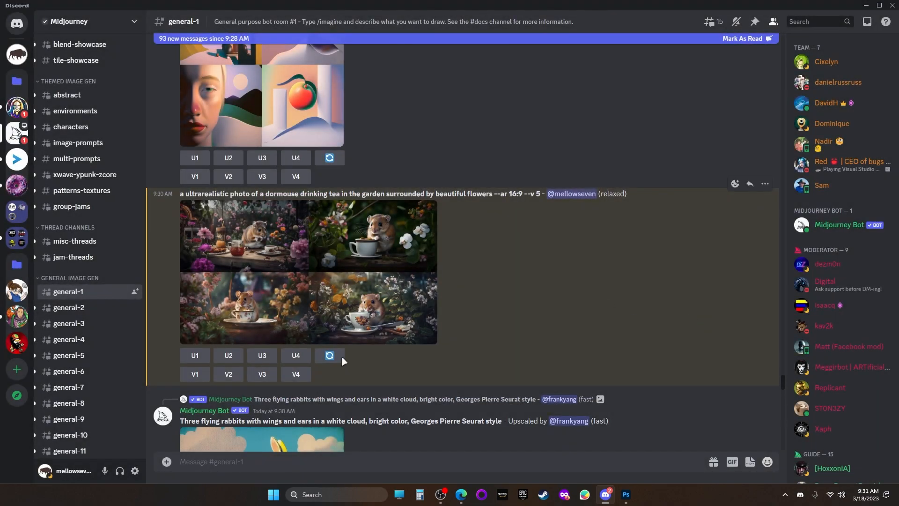
Step: Upscale the fourth image of the dormouse grid and return to the newest messages
click(298, 357)
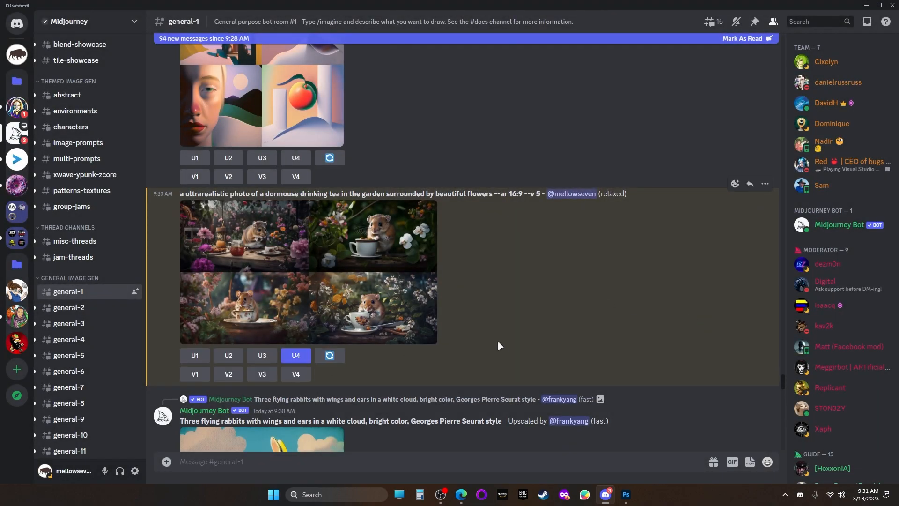
scroll(498, 346, down, 8)
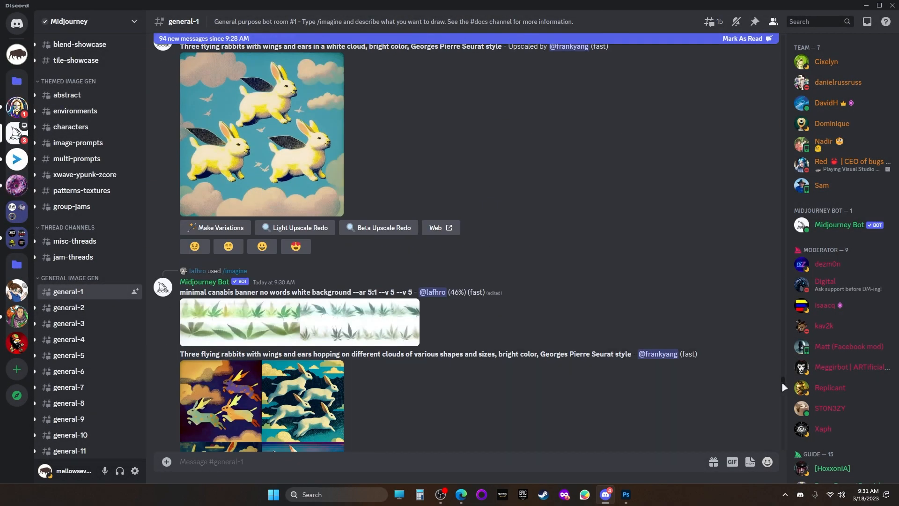
drag(783, 385, 783, 445)
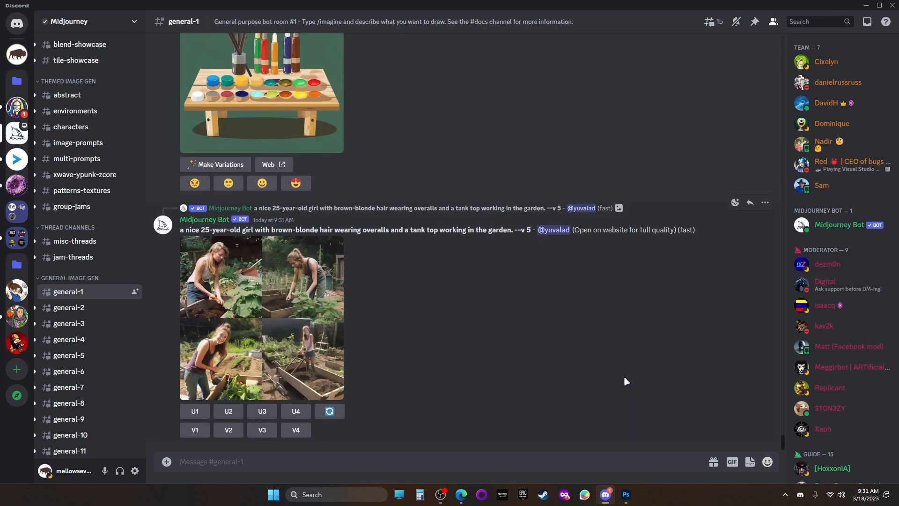
Step: Find the upscaled dormouse image, Image #4, in general-1 and open it enlarged
scroll(624, 378, up, 10)
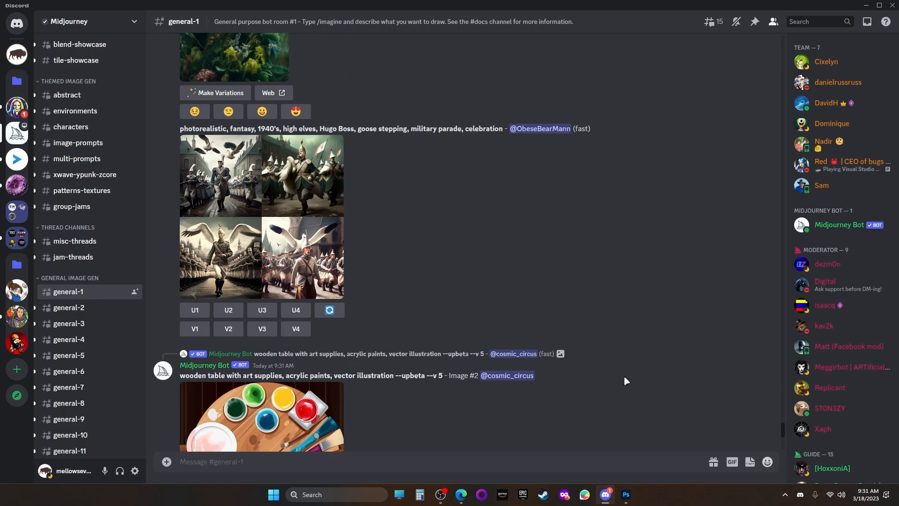
scroll(624, 375, up, 10)
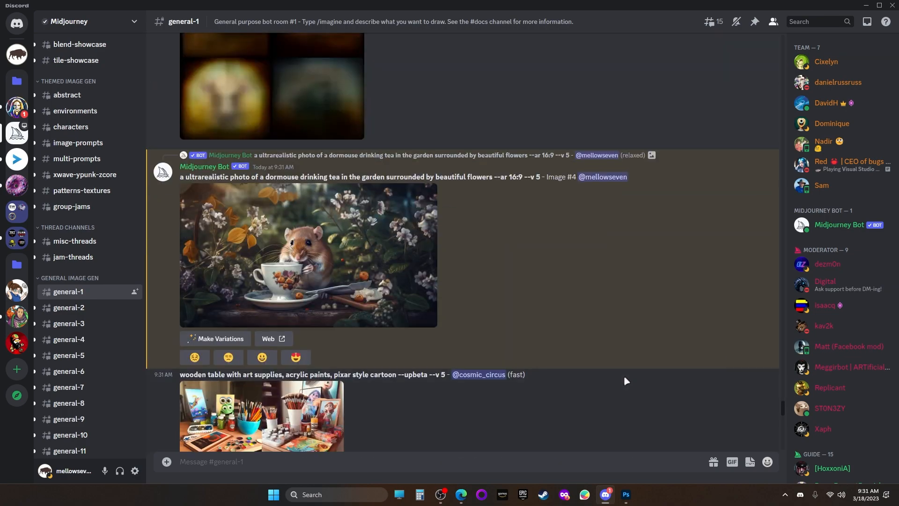
scroll(569, 319, up, 1)
click(403, 284)
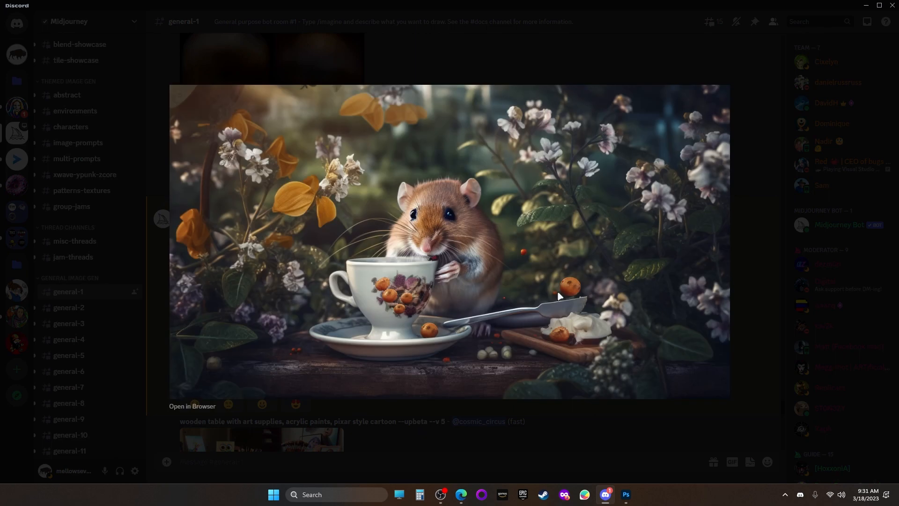
Step: Save the enlarged upscaled dormouse image
right_click(540, 254)
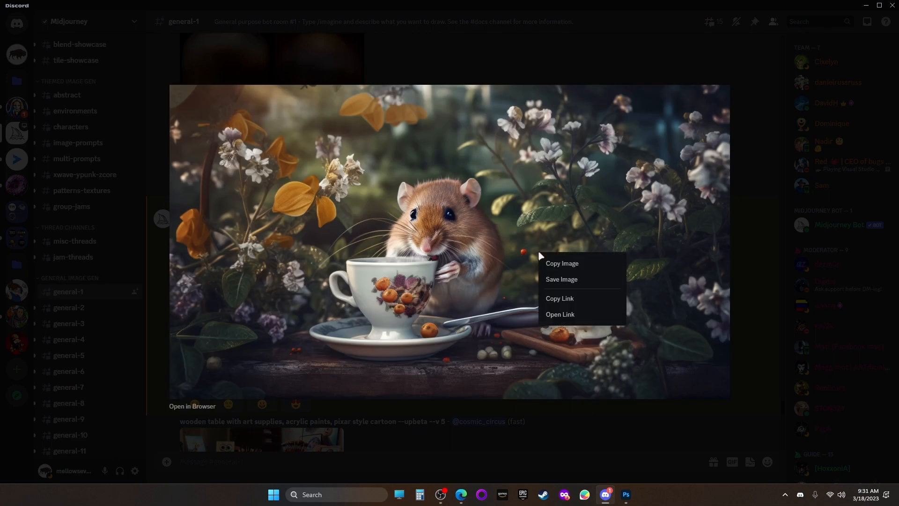
click(554, 270)
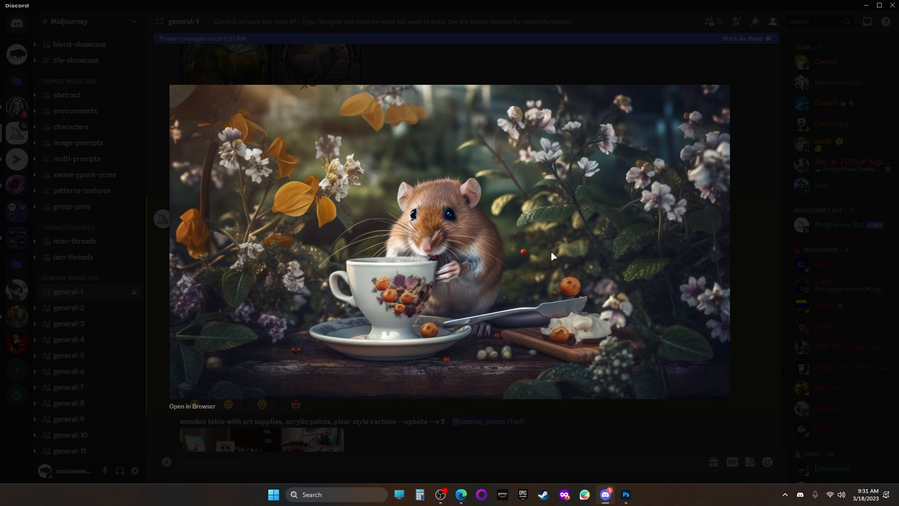
right_click(527, 253)
click(546, 277)
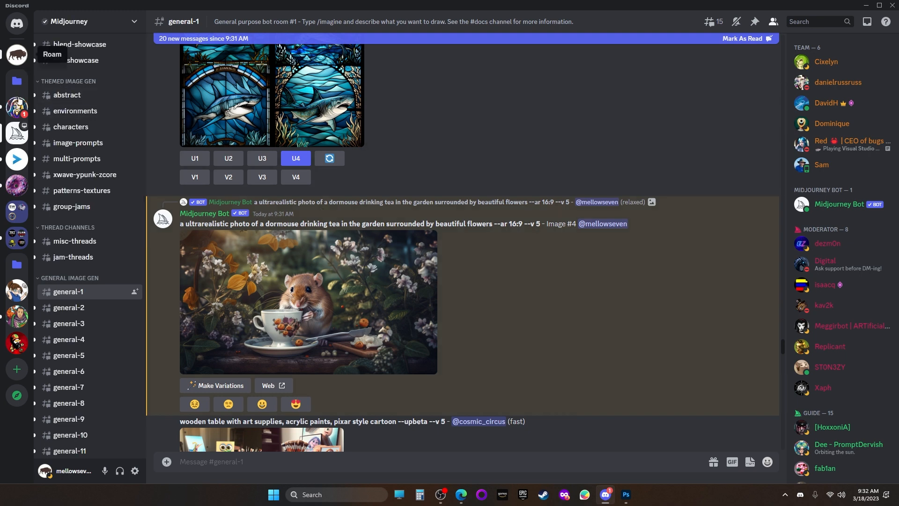
Step: Switch to the Roam server's ai-generation channel and start the Midjourney /imagine command there
click(17, 54)
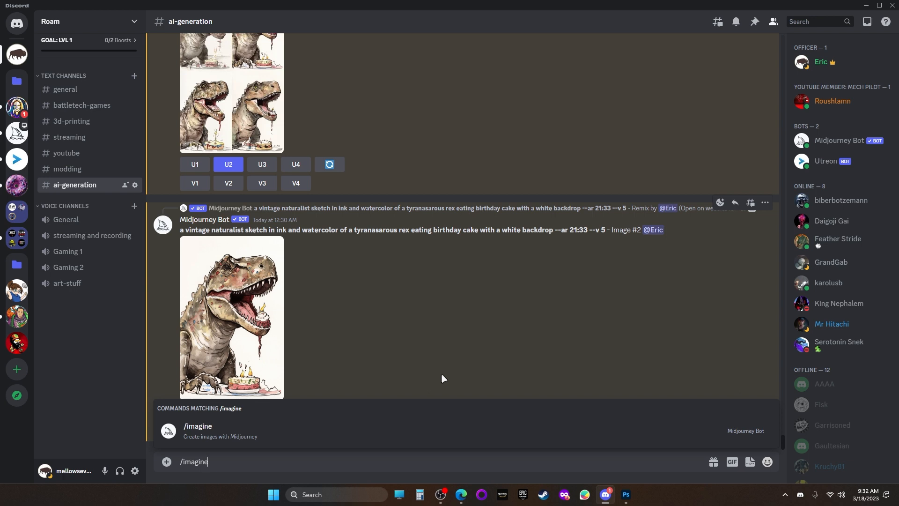
click(17, 81)
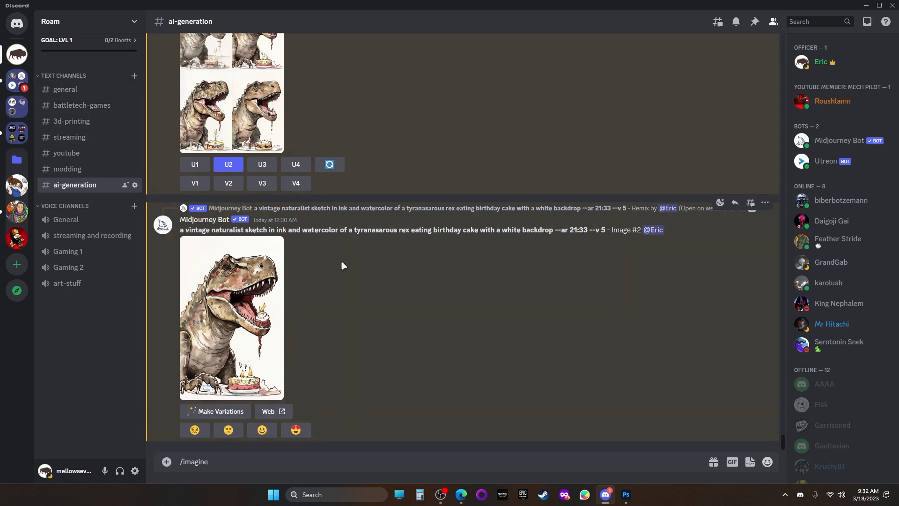
click(293, 454)
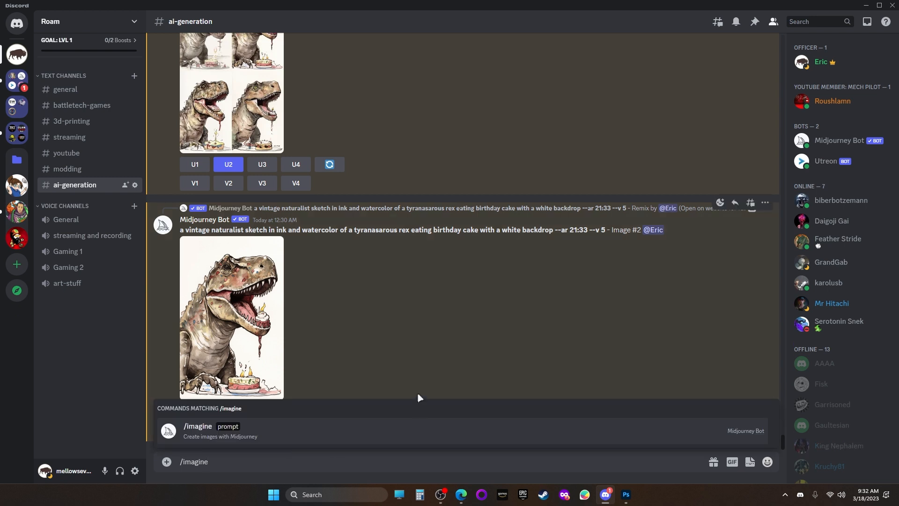
key(Tab)
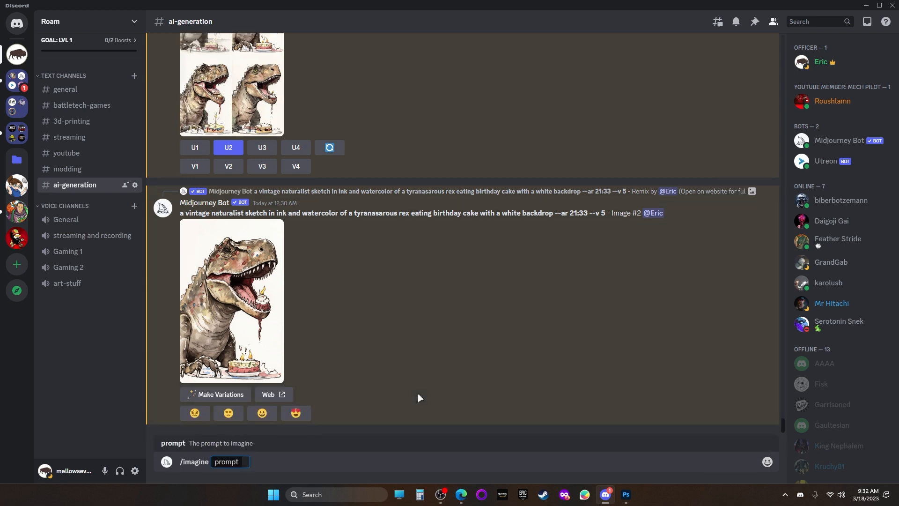
Step: Enter the prompt "a vintage naturalist sketch in ink and water color of a dormouse drinking tea"
text(a vintage naturlist)
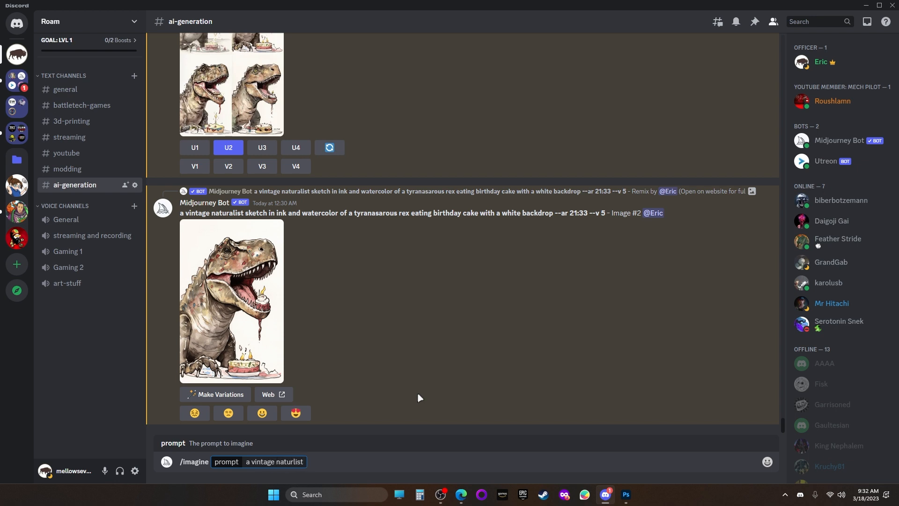
key(BackSpace)
key(BackSpace)
key(BackSpace)
key(BackSpace)
text(alist sketch in in)
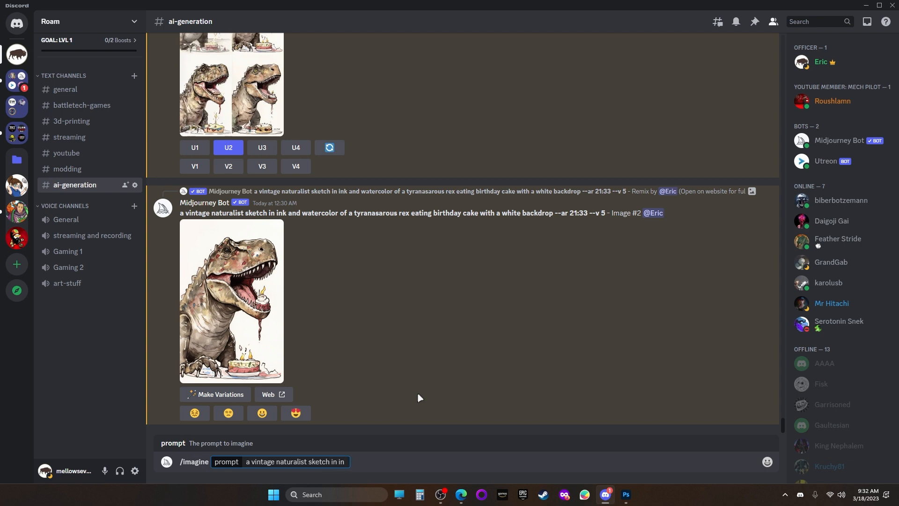
text(k and water color of)
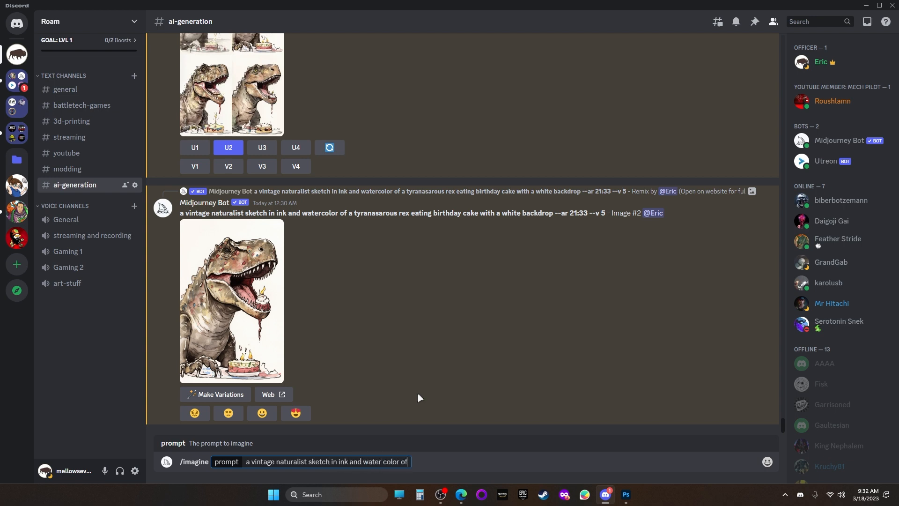
text( a dormouse drinking tea)
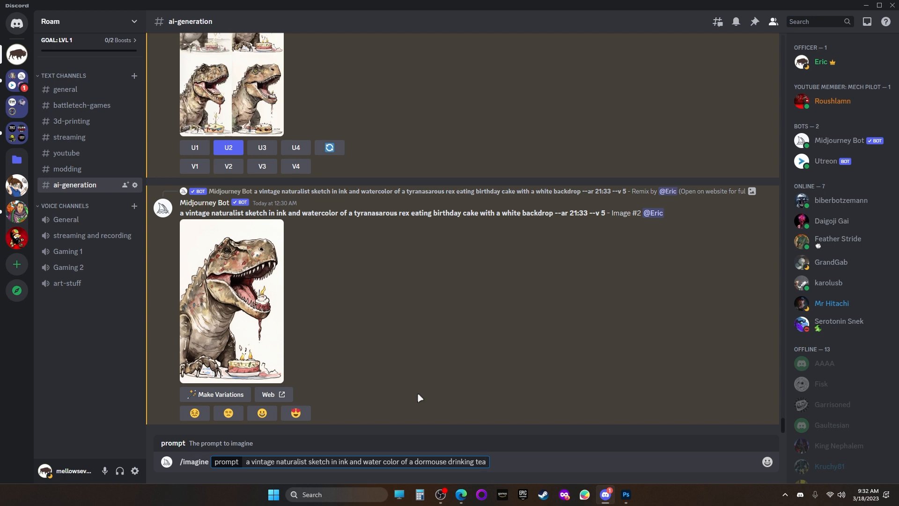
Step: Look through the art style prompts in the Notepad file Tshirt search prompts.txt, then put its window away
click(398, 497)
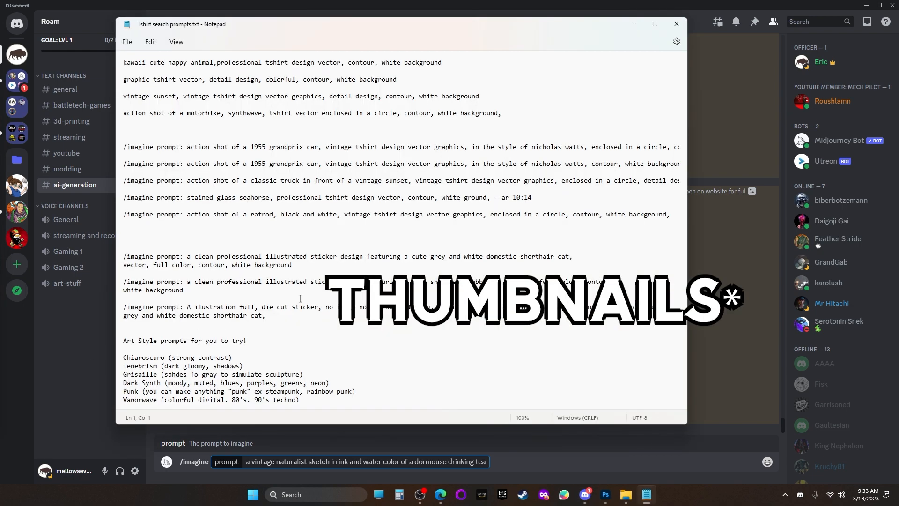
scroll(385, 183, down, 4)
scroll(385, 183, down, 5)
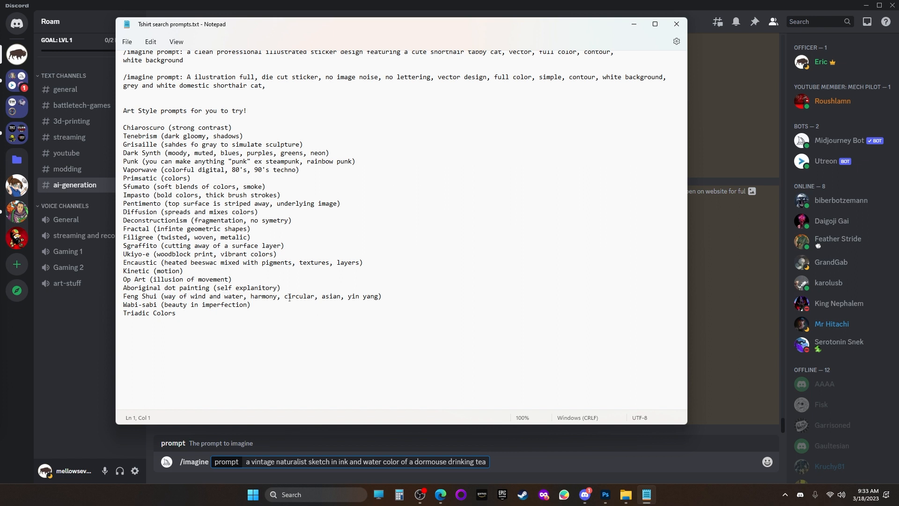
click(634, 24)
Step: Extend the prompt with "in the feng shui style. -ar 21:33" and submit it
click(488, 465)
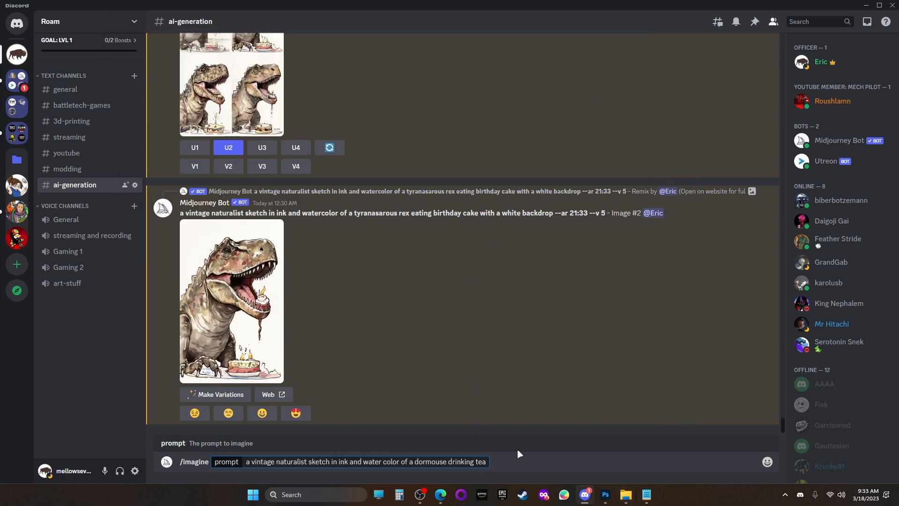
text(in the feng shui style)
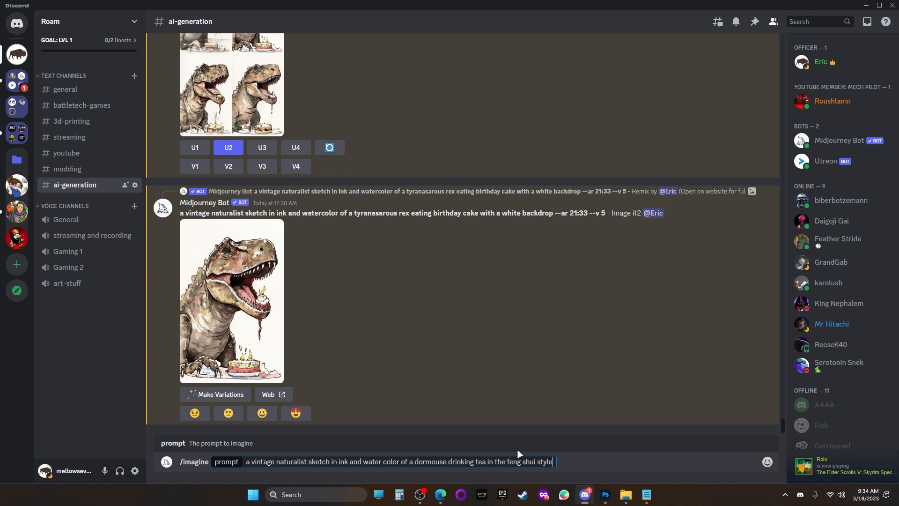
text(. -ar)
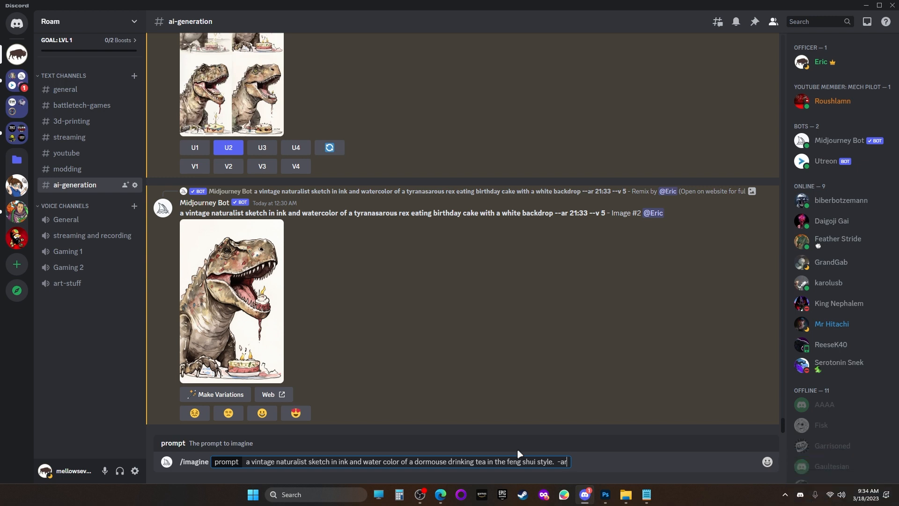
text(33:)
key(BackSpace)
key(BackSpace)
key(BackSpace)
text(21:33)
key(Return)
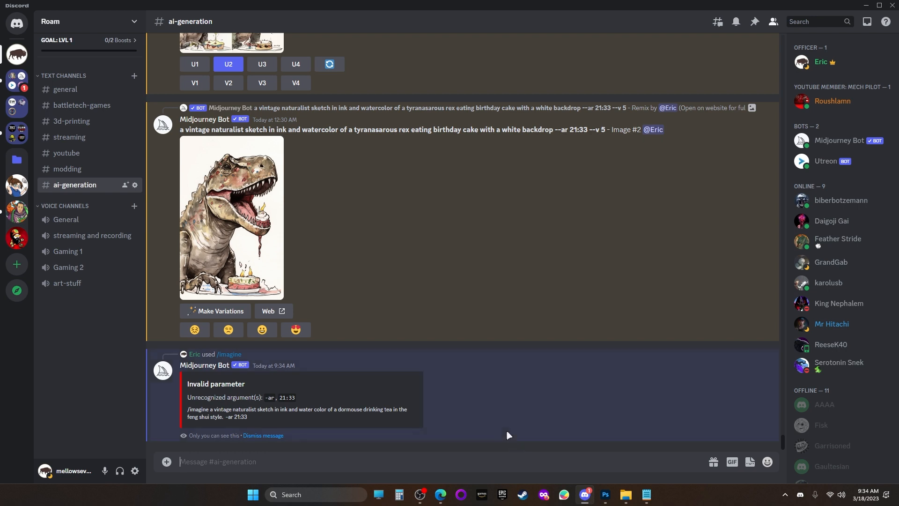
Step: Copy the prompt text out of the bot's invalid parameter message and reuse it in a new /imagine command
drag(248, 417, 209, 410)
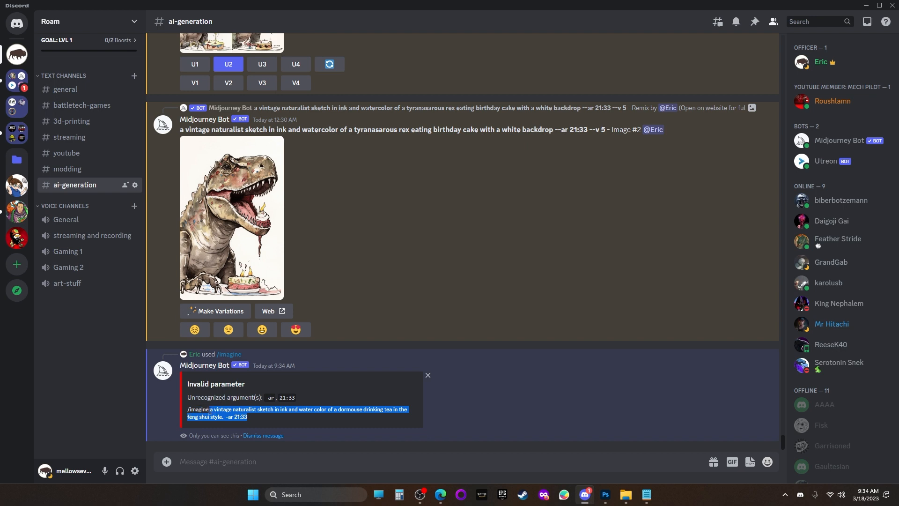
right_click(218, 408)
click(234, 435)
click(238, 463)
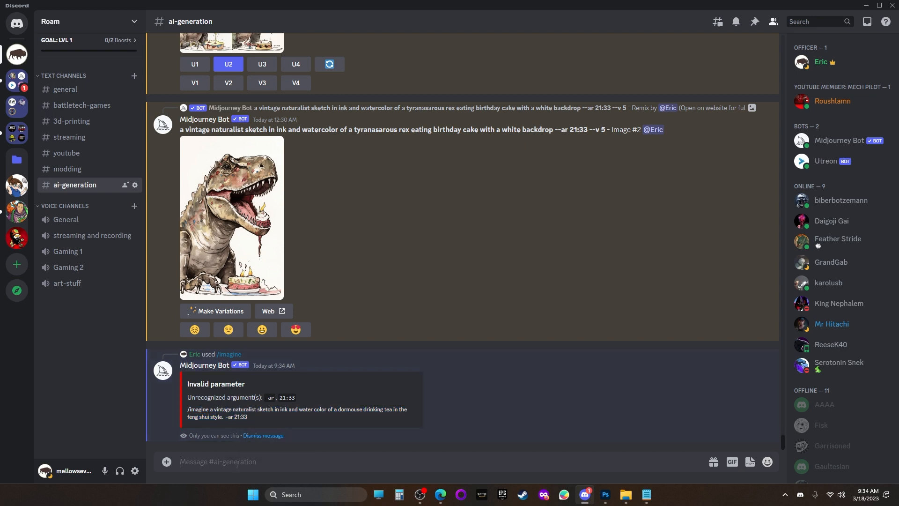
text(/imagine)
key(Tab)
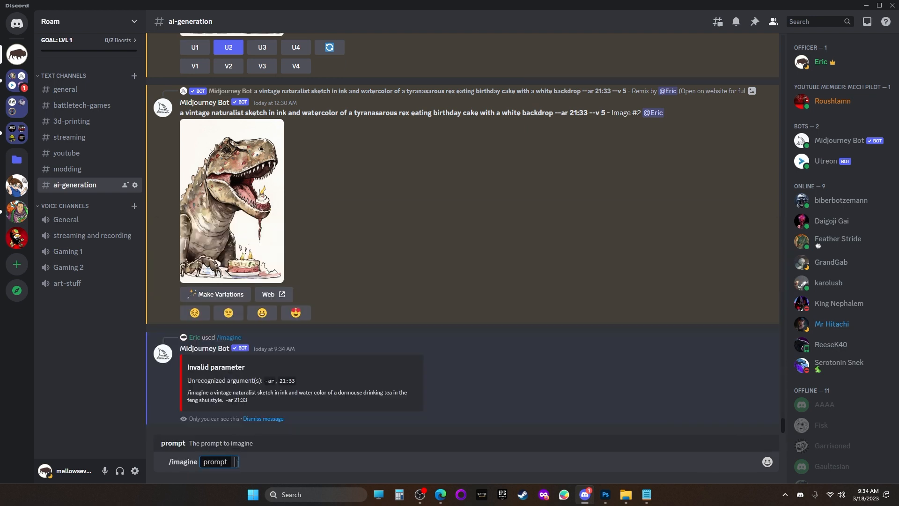
key(ctrl+v)
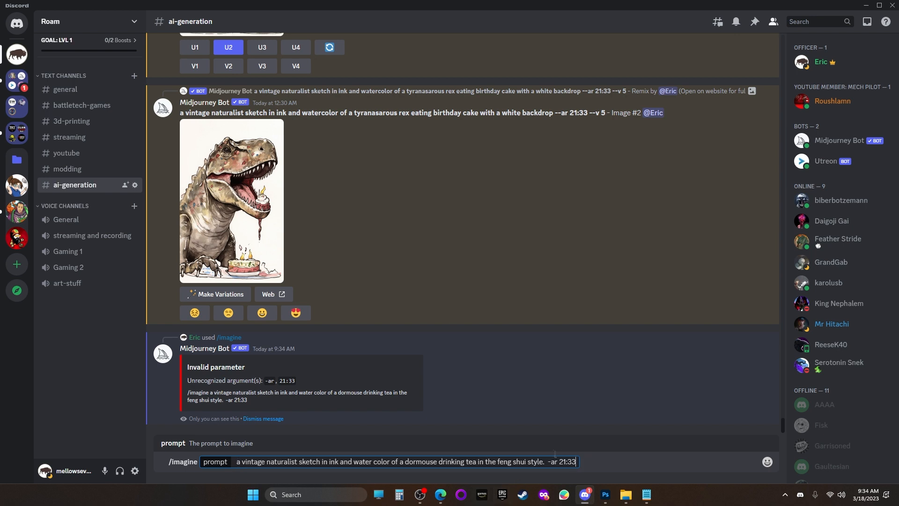
Step: Correct the aspect ratio parameter to "--ar 21:33" and submit the prompt
click(548, 460)
text(-)
key(Return)
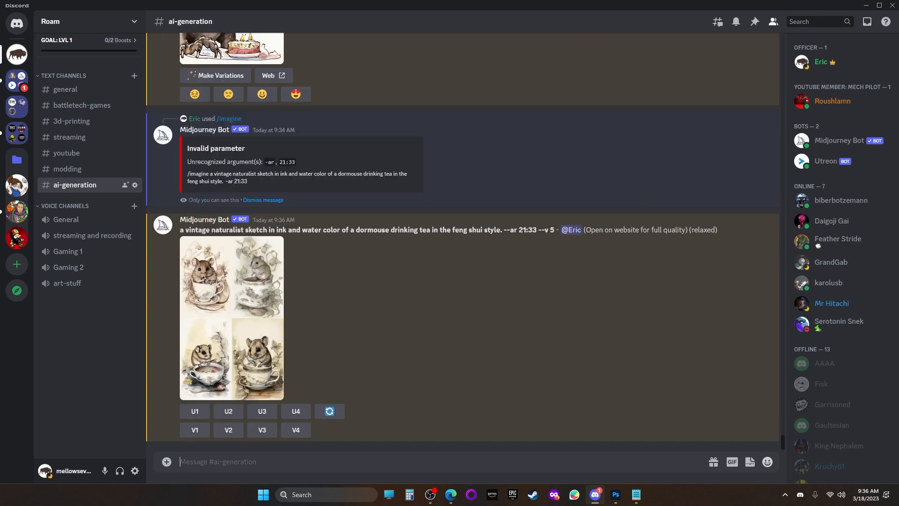
Step: Dismiss the invalid parameter message and view the generated dormouse tea grid enlarged
click(262, 200)
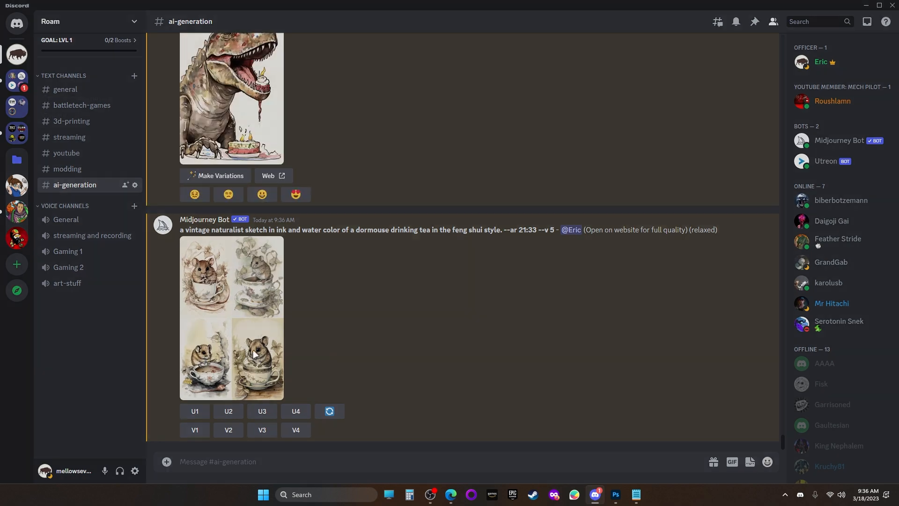
click(255, 354)
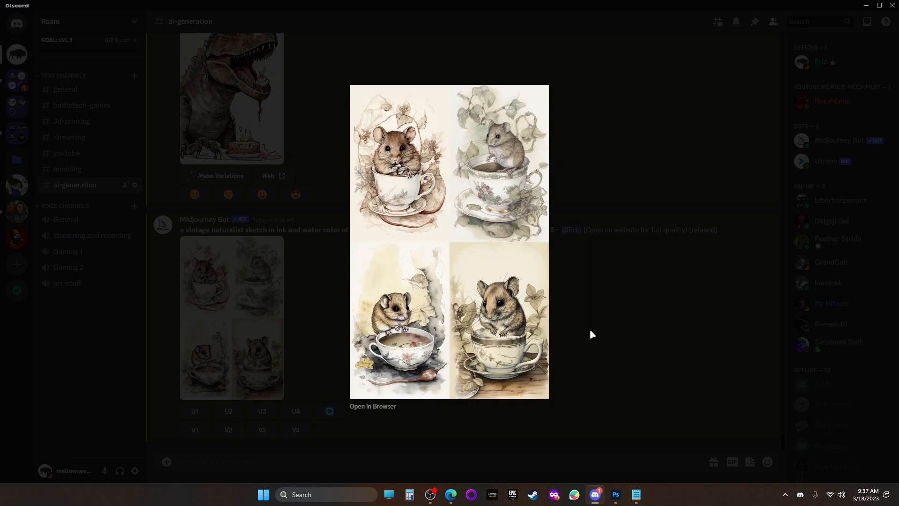
click(592, 329)
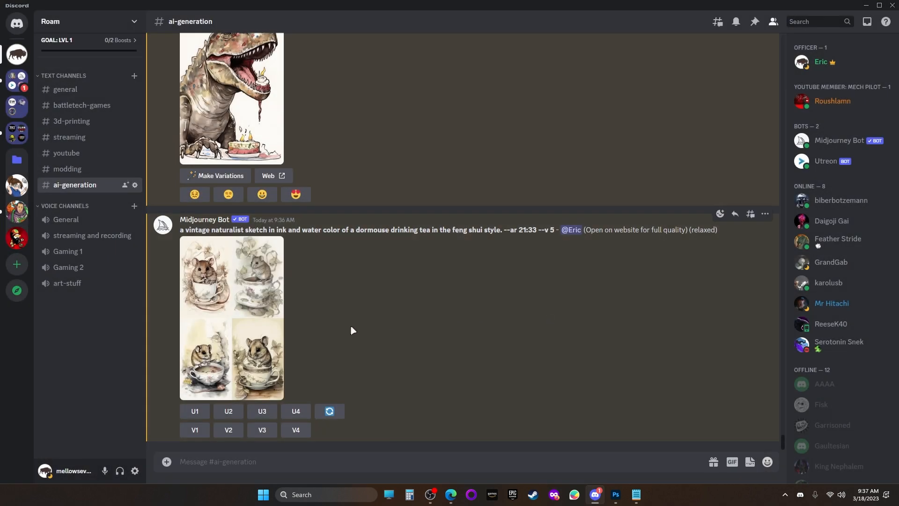
Step: Upscale all four images of the dormouse tea grid
click(200, 418)
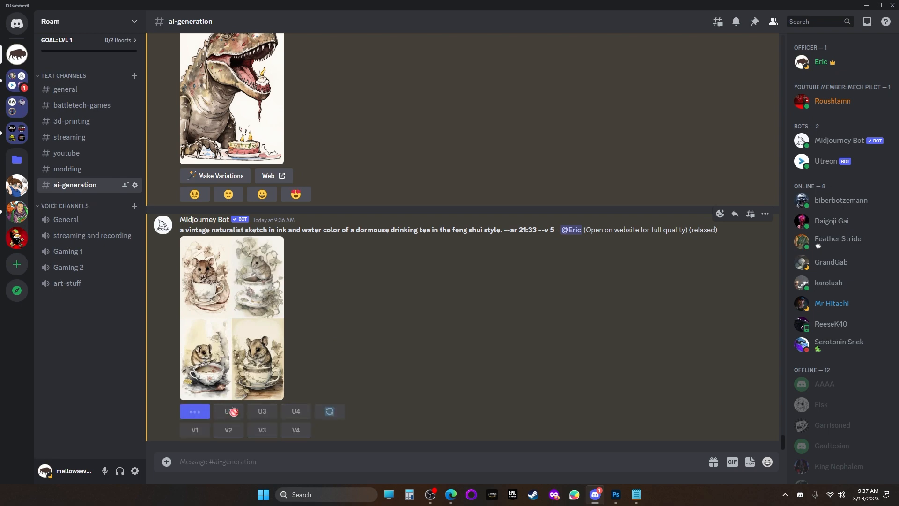
click(231, 339)
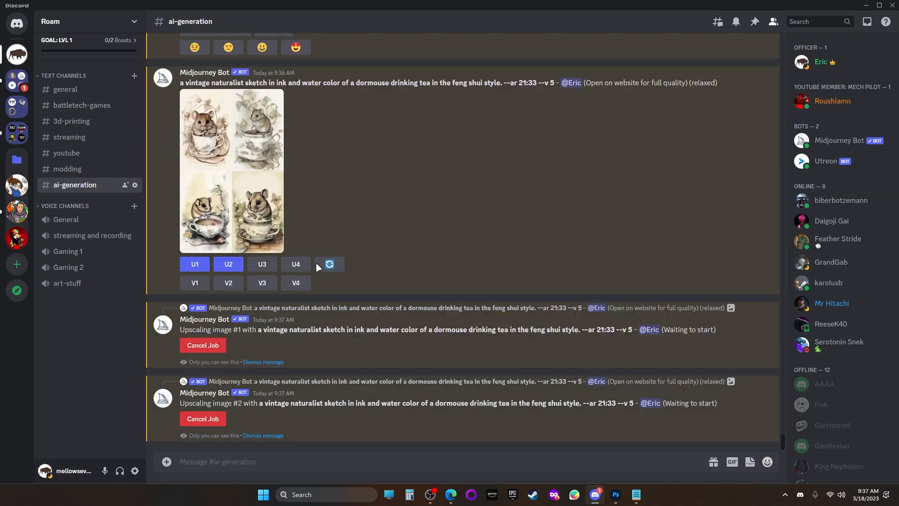
click(257, 267)
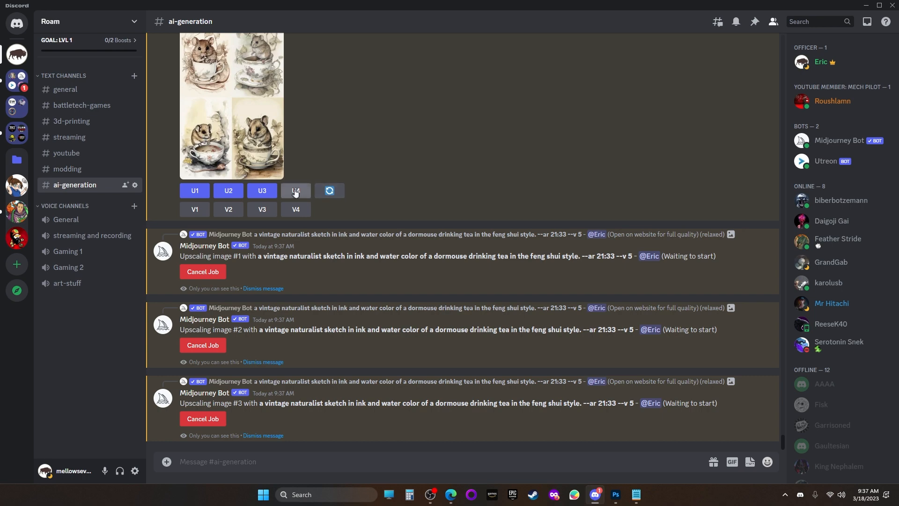
click(295, 191)
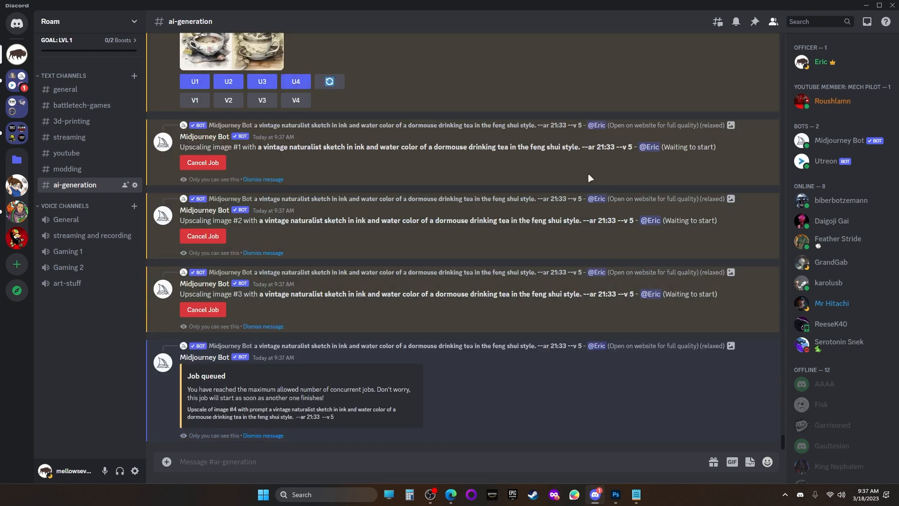
Step: Examine the enlarged dormouse tea grid again and compare the upscaled images in the channel
scroll(559, 408, up, 3)
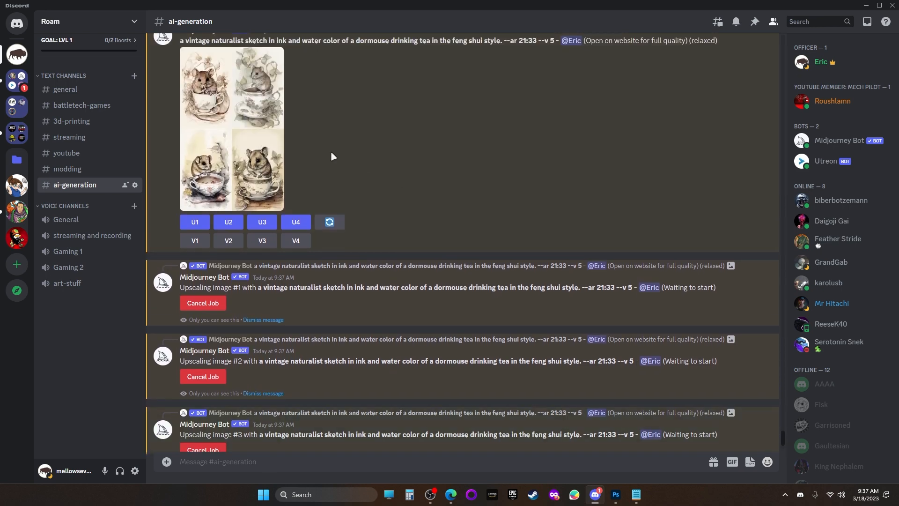
click(262, 153)
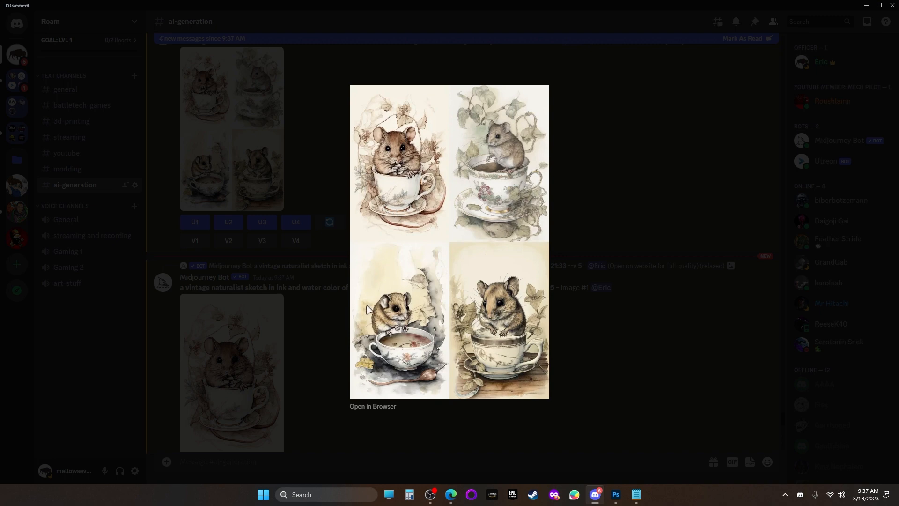
click(642, 150)
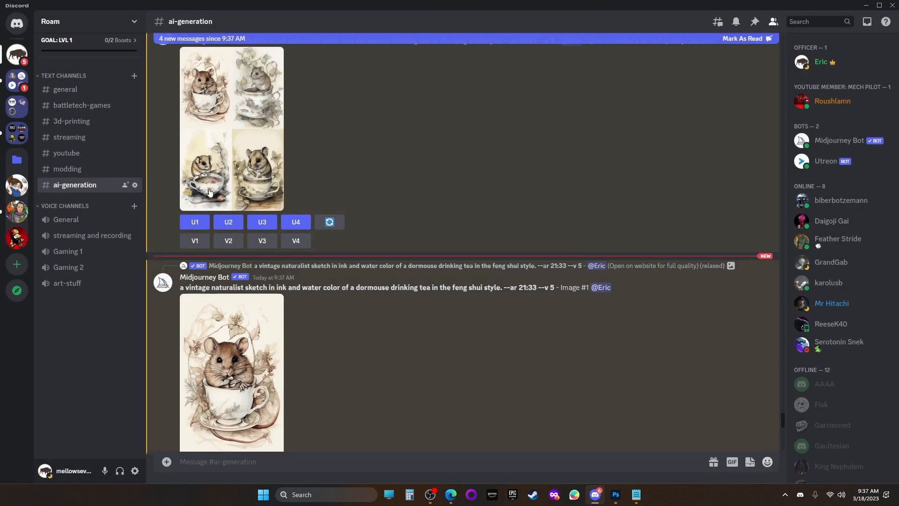
scroll(430, 281, down, 3)
scroll(430, 274, down, 2)
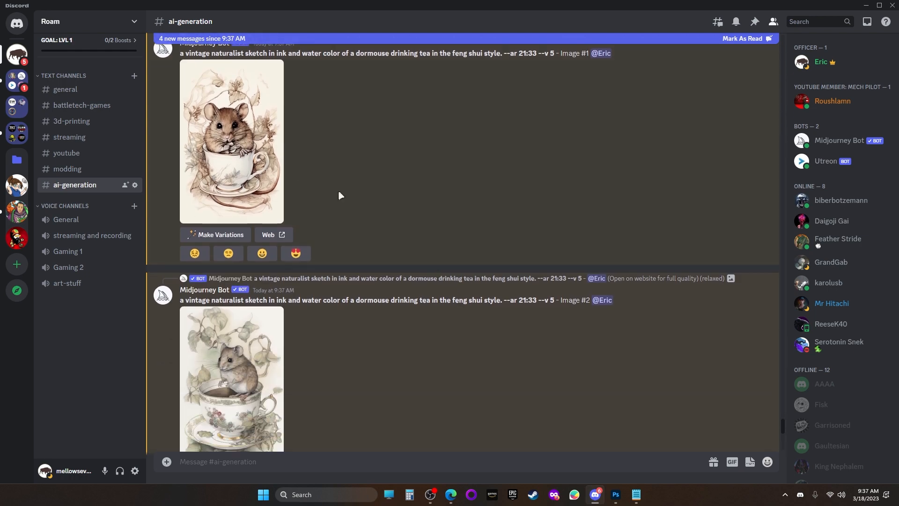
scroll(398, 220, down, 3)
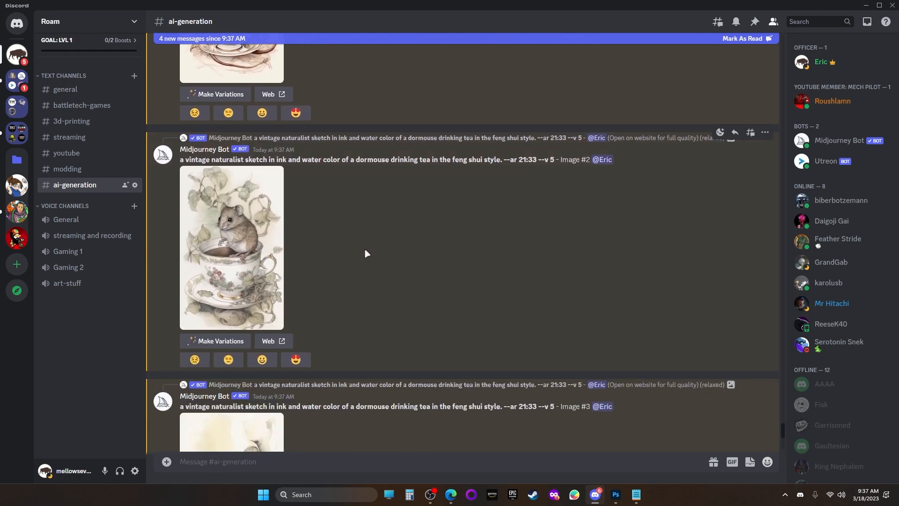
scroll(375, 256, down, 3)
scroll(393, 261, down, 6)
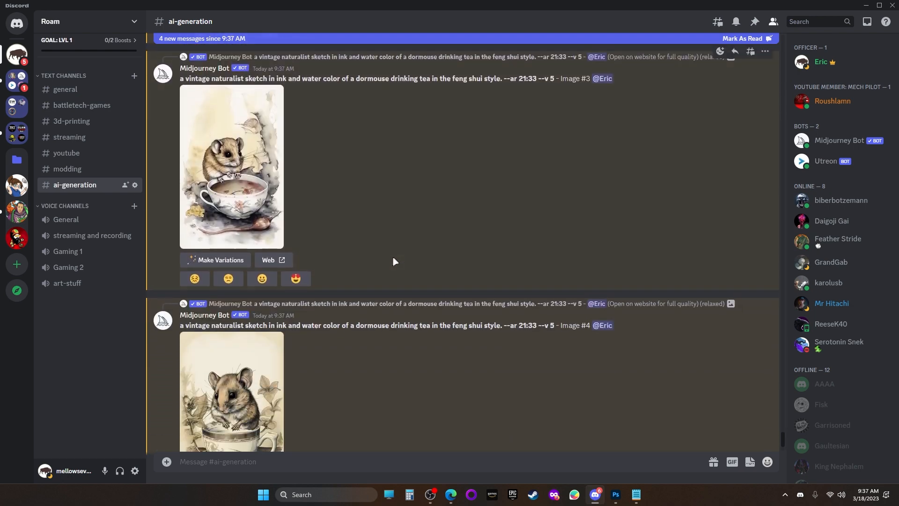
scroll(394, 261, up, 3)
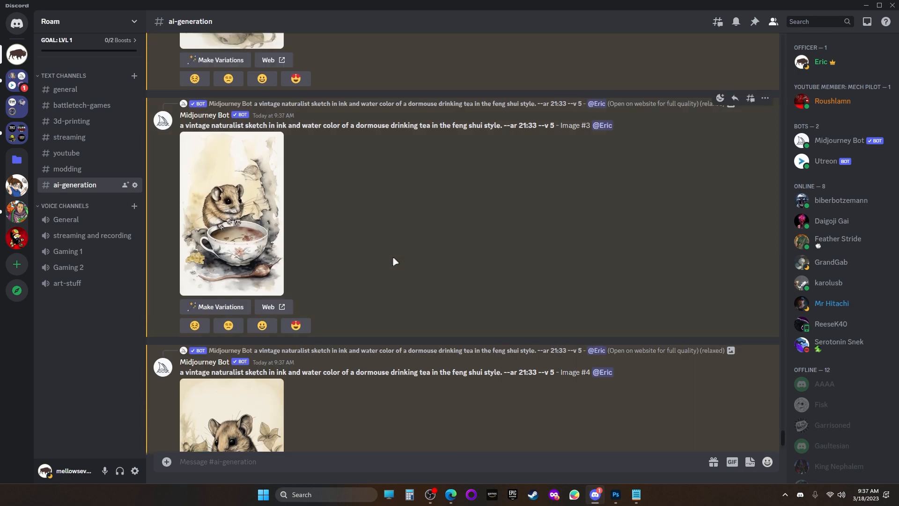
scroll(393, 261, up, 1)
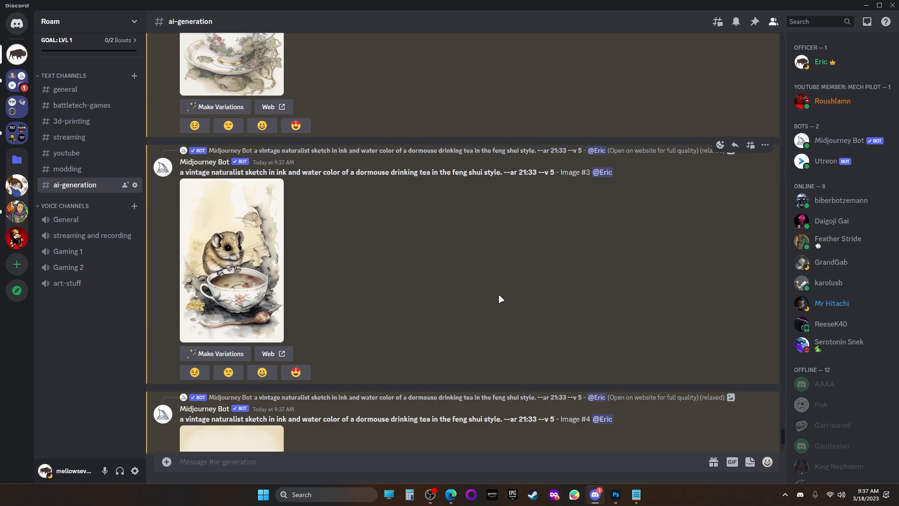
Step: Switch to Photoshop and start a new document with a width of 8.5 inches and a height of 11 inches
click(615, 494)
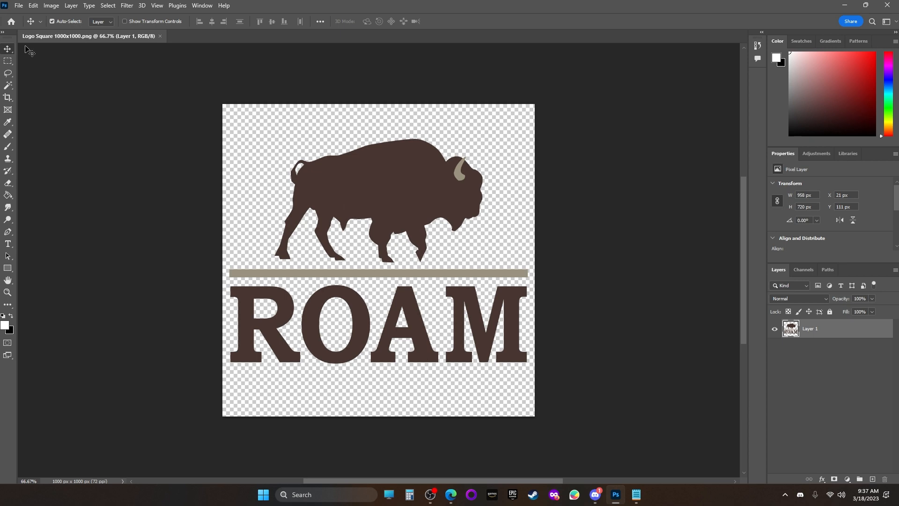
click(19, 6)
click(26, 18)
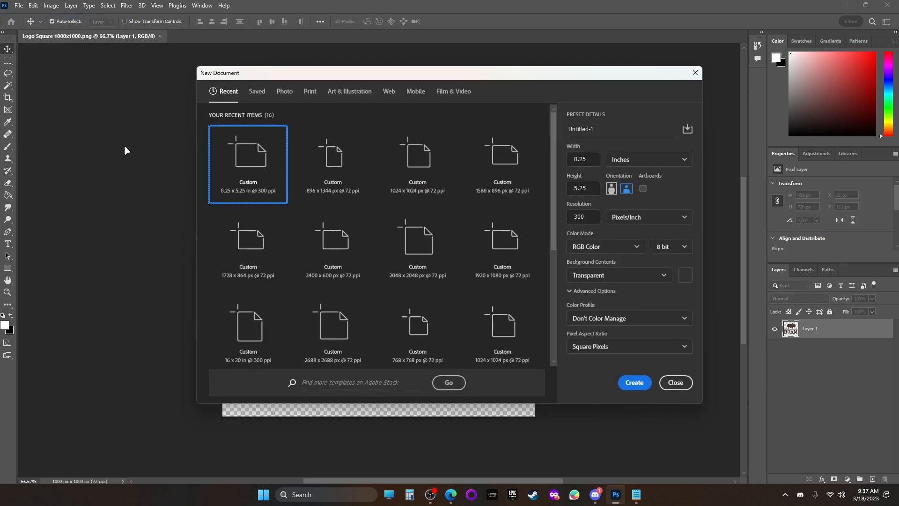
click(594, 189)
text(11)
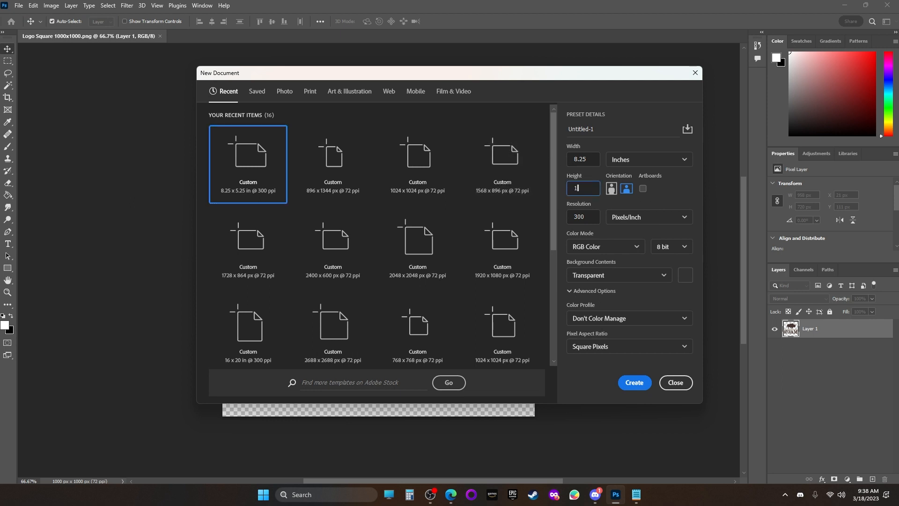
click(569, 160)
text(8.5)
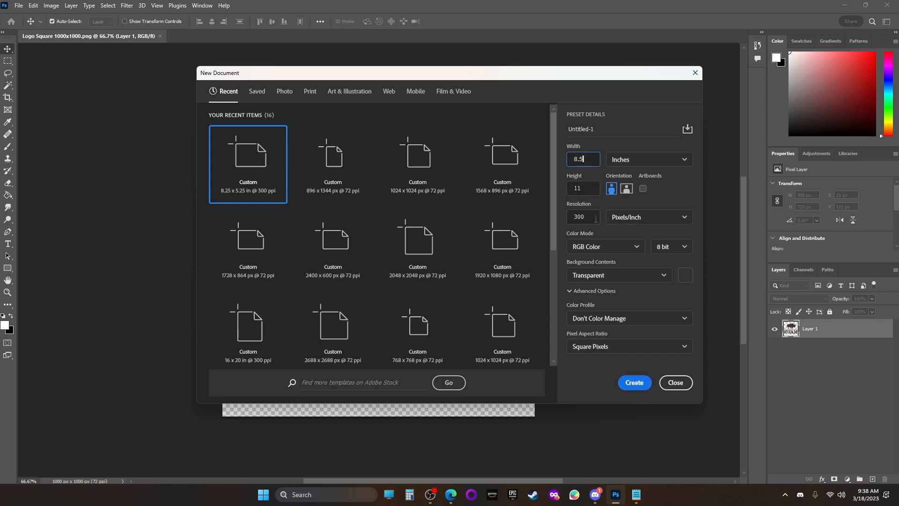
click(606, 229)
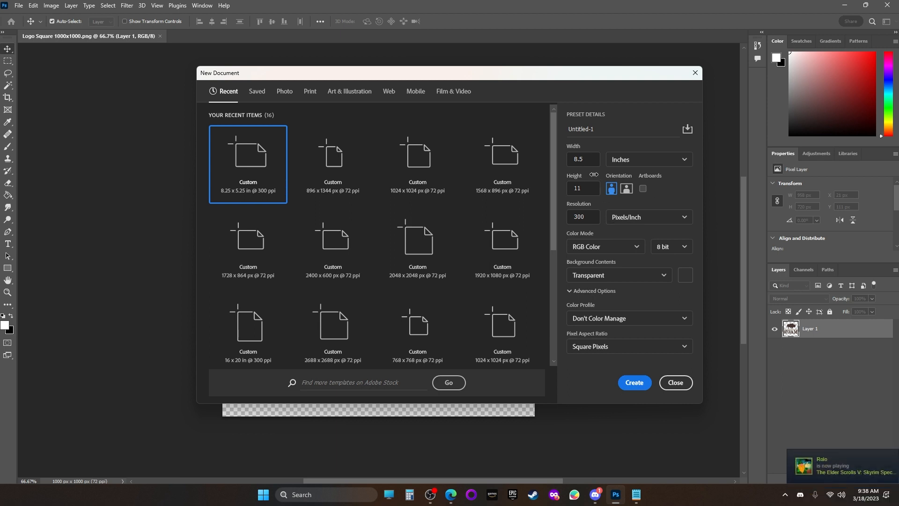
Step: Change the new document to 11 inches wide by 8.5 inches high in landscape orientation and create it
click(586, 160)
text(11)
click(575, 191)
text(8.5)
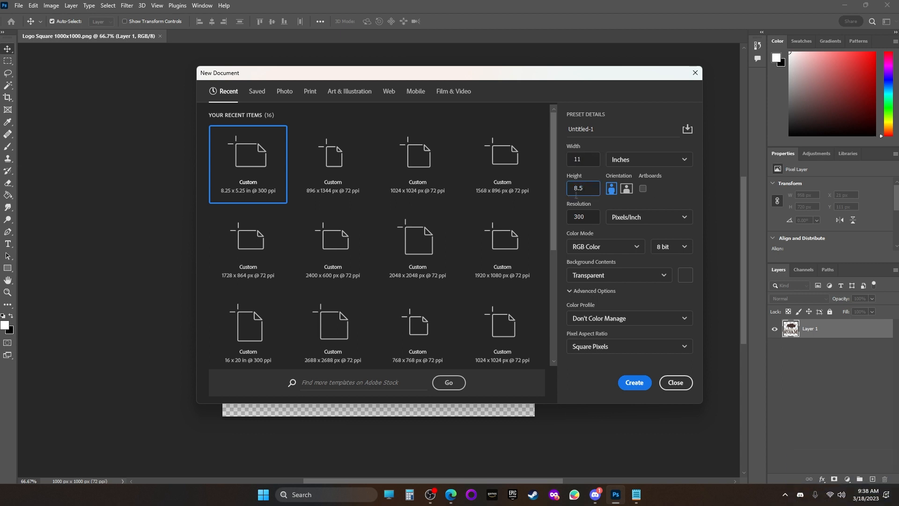
click(627, 188)
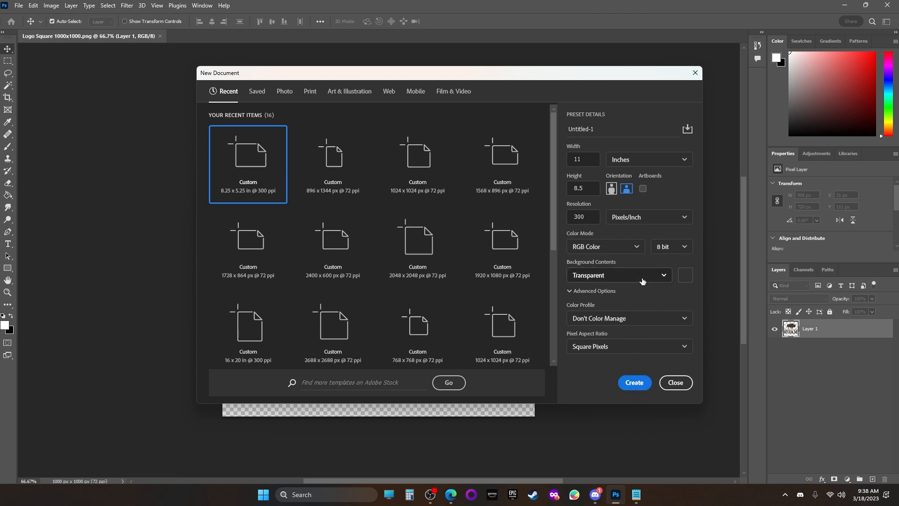
click(640, 384)
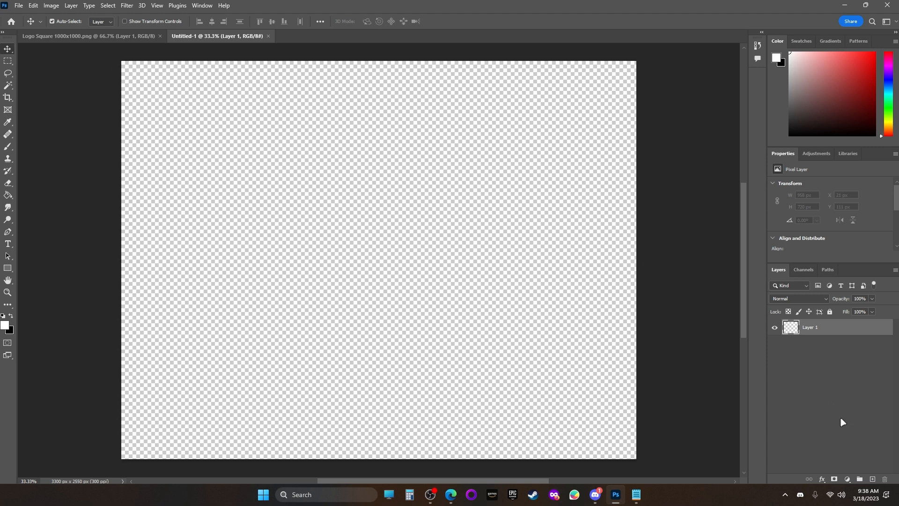
click(872, 479)
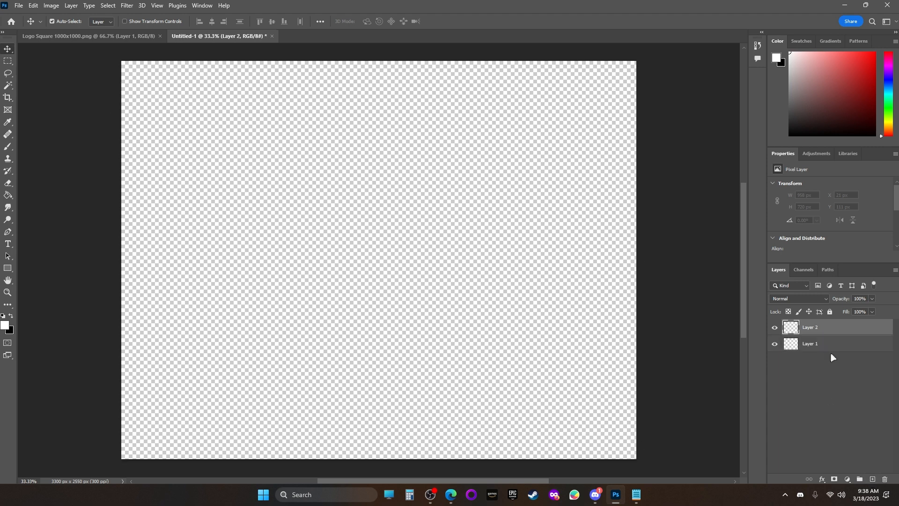
click(884, 481)
click(439, 187)
click(885, 479)
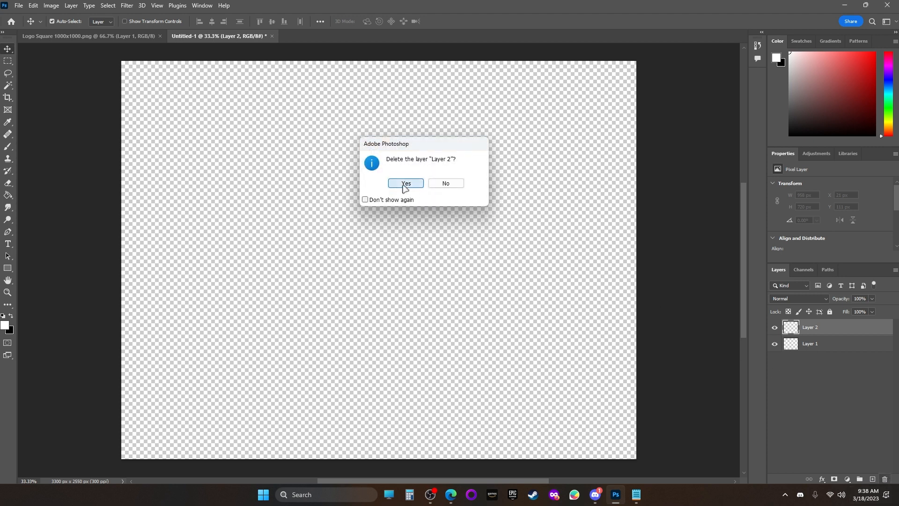
click(405, 183)
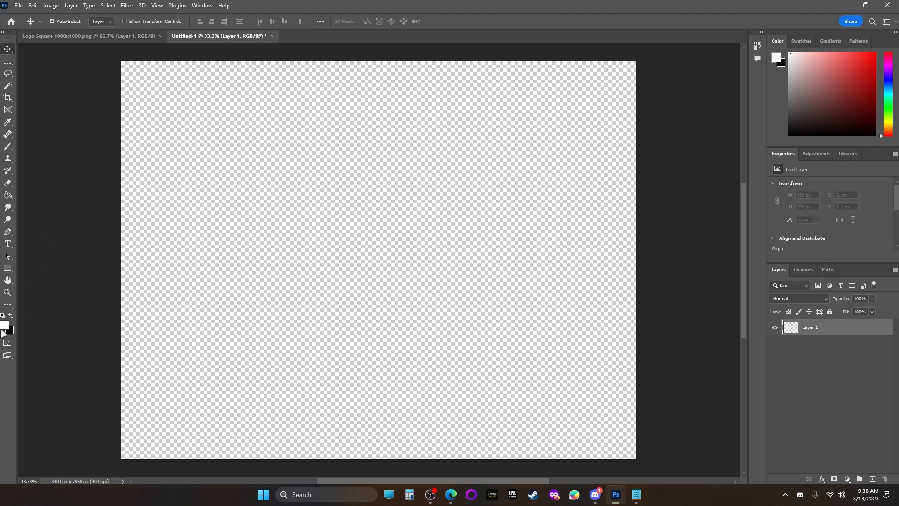
Step: Fill the empty layer with white using the Paint Bucket, leaving white as the foreground colour
click(11, 316)
click(11, 316)
click(8, 195)
click(216, 226)
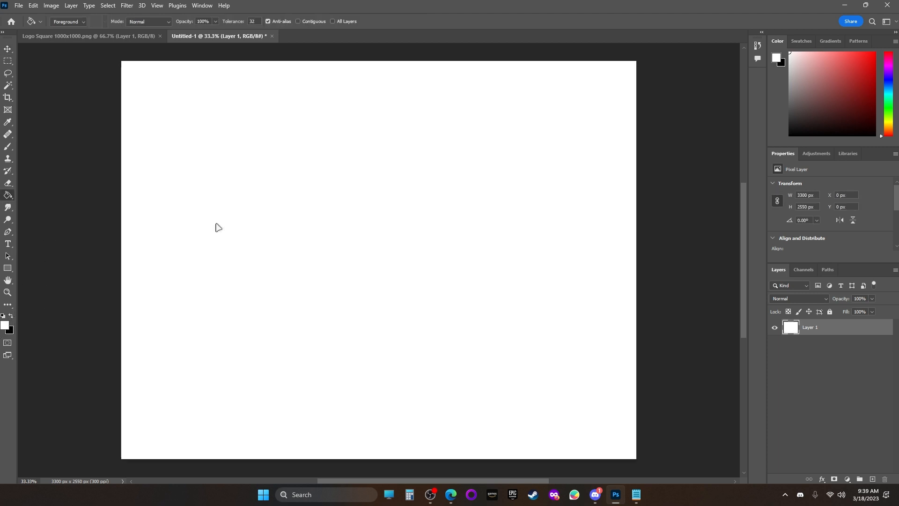
click(2, 317)
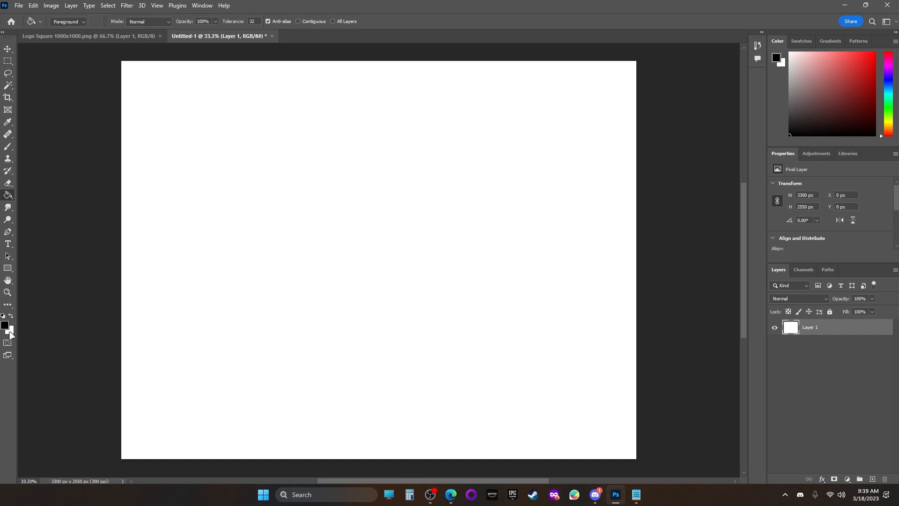
click(11, 316)
Step: Rename the white layer as "Background" and add a new layer named "sketch" above it
double_click(814, 327)
text(Background)
key(Return)
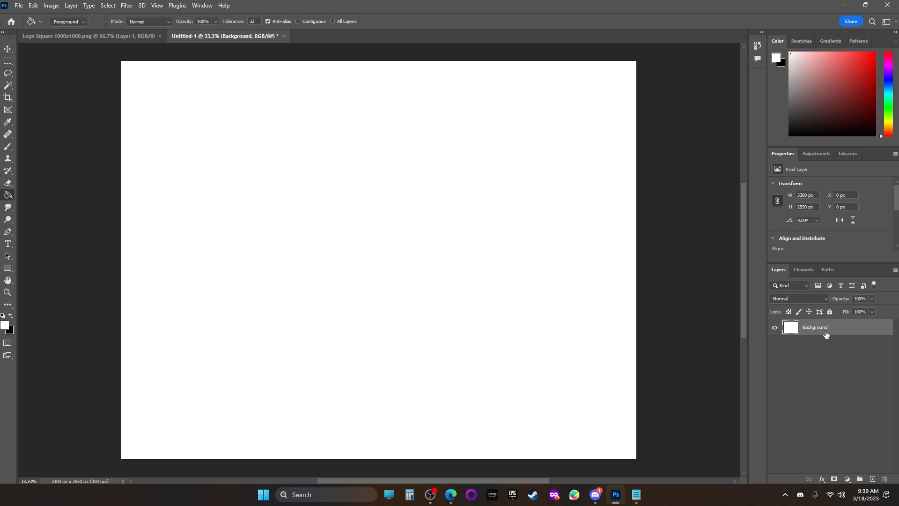
click(872, 479)
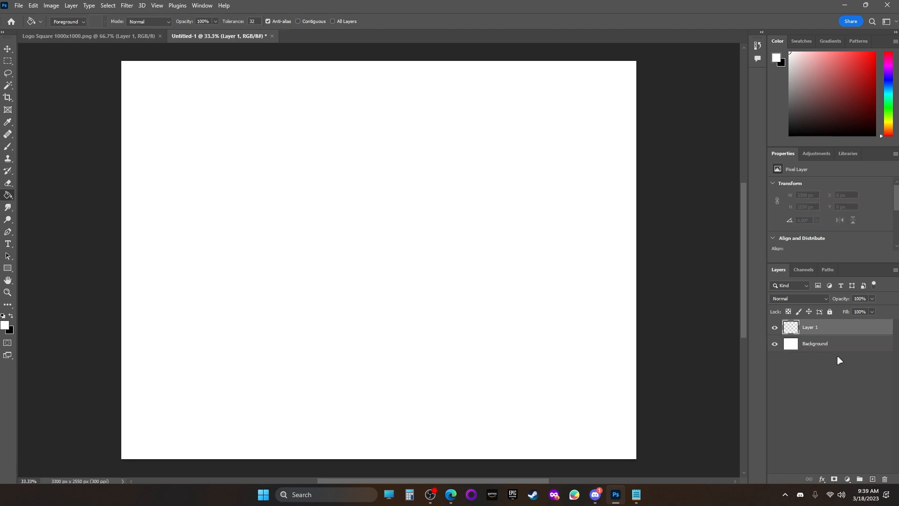
double_click(815, 333)
text(sketch)
key(Return)
Step: Set up the Brush tool with black as the foreground colour and a size of about 9 px
click(8, 146)
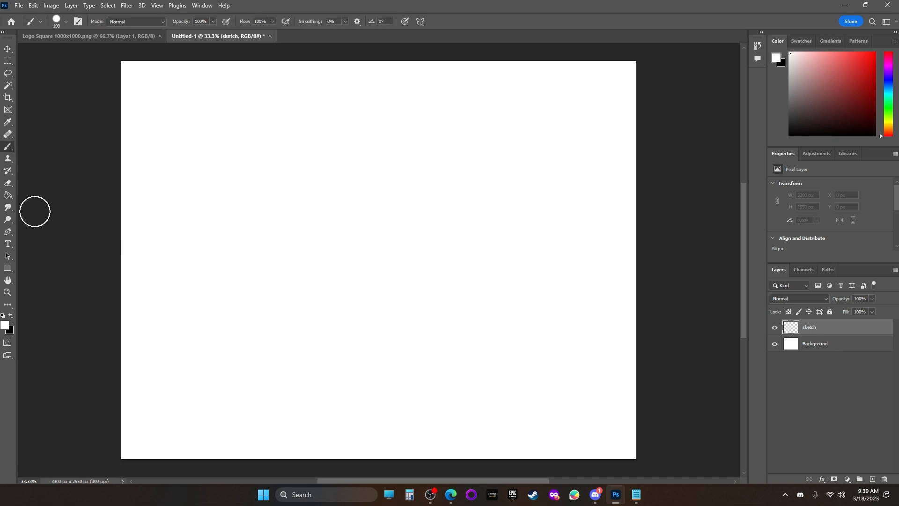
click(11, 315)
right_click(224, 189)
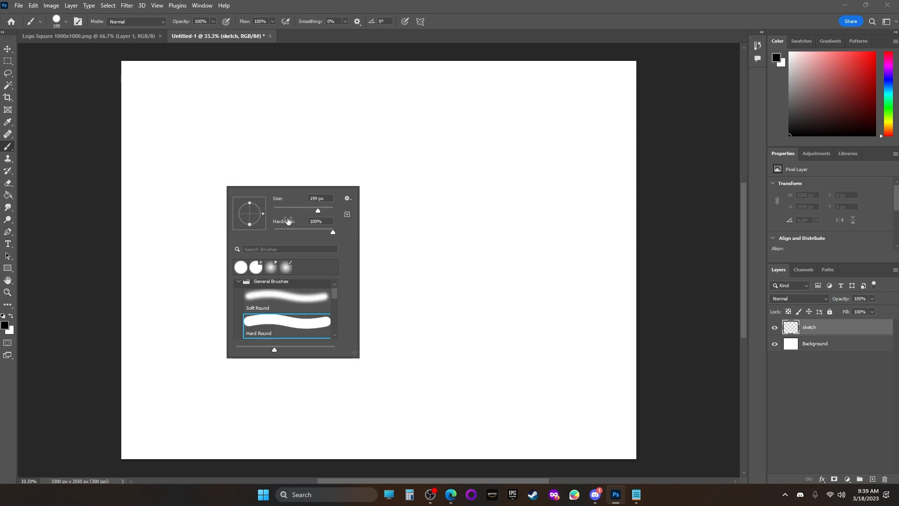
drag(318, 211, 276, 214)
click(98, 166)
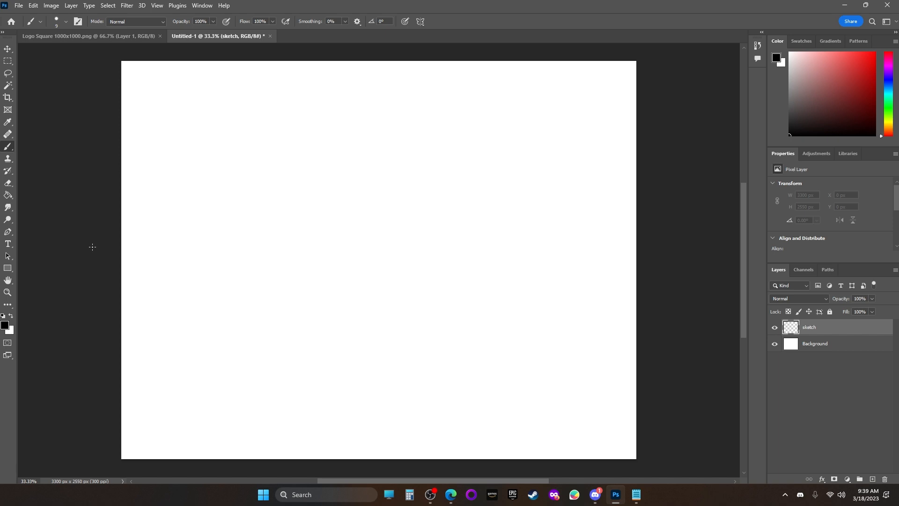
Step: Handwrite "8.5x11" on the page's left half and draw a vertical dividing line down the middle
drag(159, 190, 170, 200)
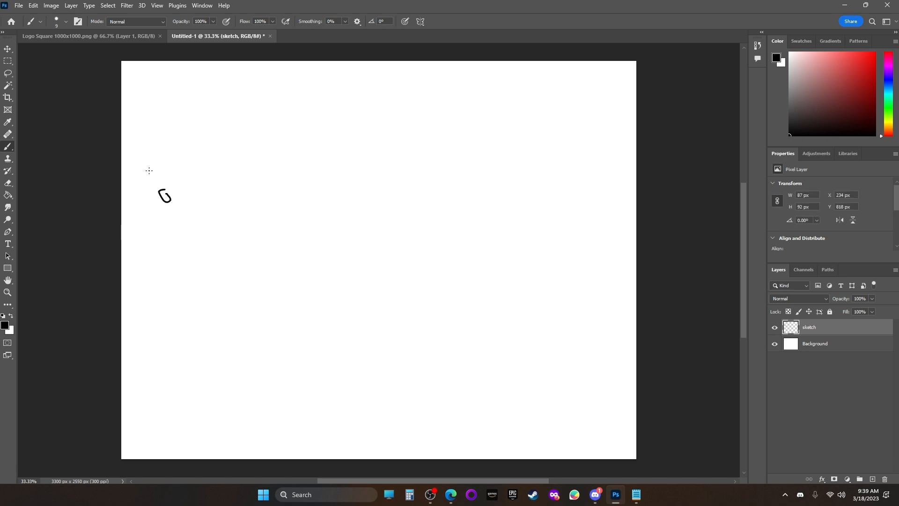
mouse_move(166, 202)
mouse_down()
mouse_move(176, 205)
mouse_move(168, 202)
mouse_up()
mouse_move(185, 172)
mouse_down()
mouse_move(197, 195)
mouse_move(197, 177)
mouse_move(208, 182)
mouse_move(221, 163)
mouse_move(233, 179)
mouse_up()
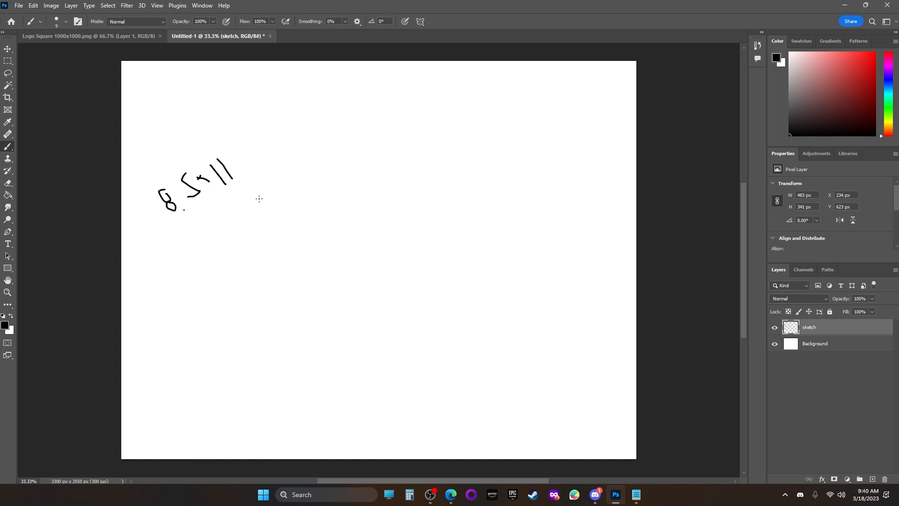
mouse_move(369, 61)
mouse_down()
mouse_move(365, 227)
mouse_move(381, 456)
mouse_up()
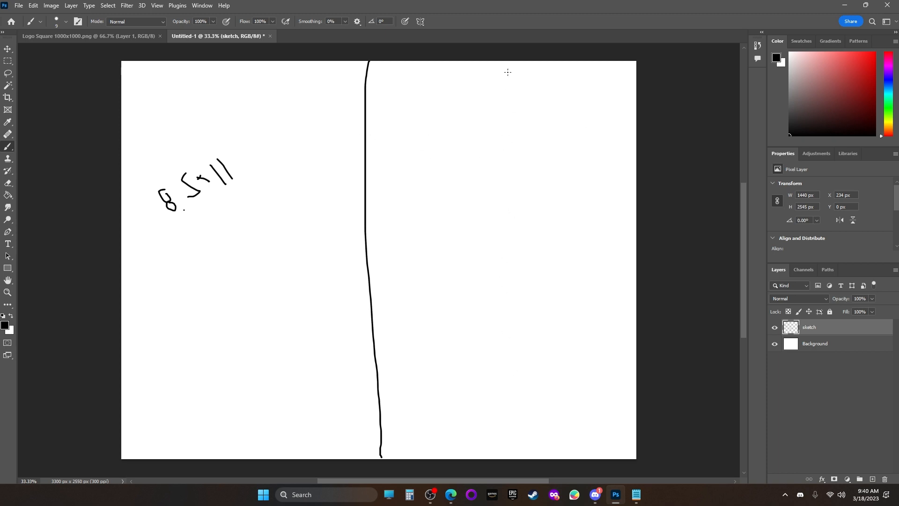
Step: Handwrite "8.5x5.5" on the page's right half and mark margin lines at its upper right corner and beside the divider
mouse_move(423, 127)
mouse_down()
mouse_move(438, 149)
mouse_move(430, 149)
mouse_up()
mouse_move(461, 116)
mouse_down()
mouse_move(462, 141)
mouse_move(473, 122)
mouse_move(488, 127)
mouse_up()
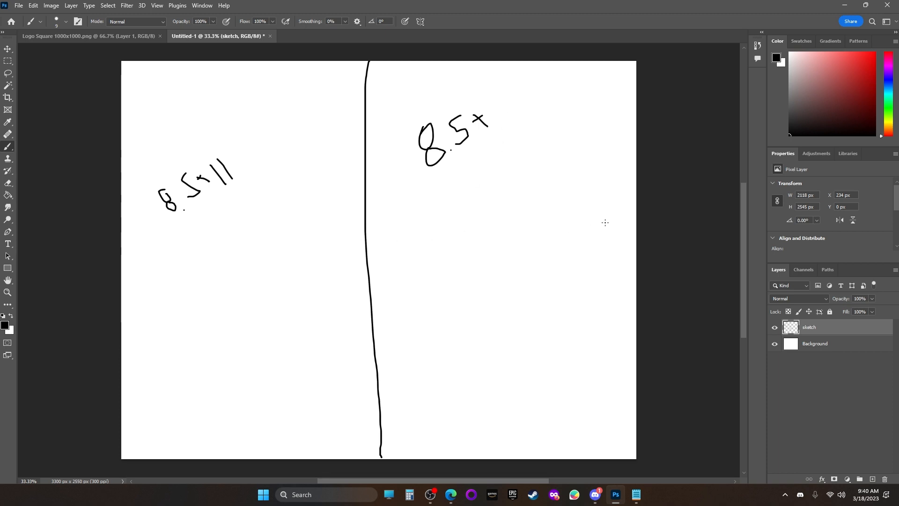
drag(497, 101, 499, 127)
click(511, 118)
mouse_move(519, 87)
mouse_down()
mouse_move(509, 99)
mouse_move(517, 114)
mouse_up()
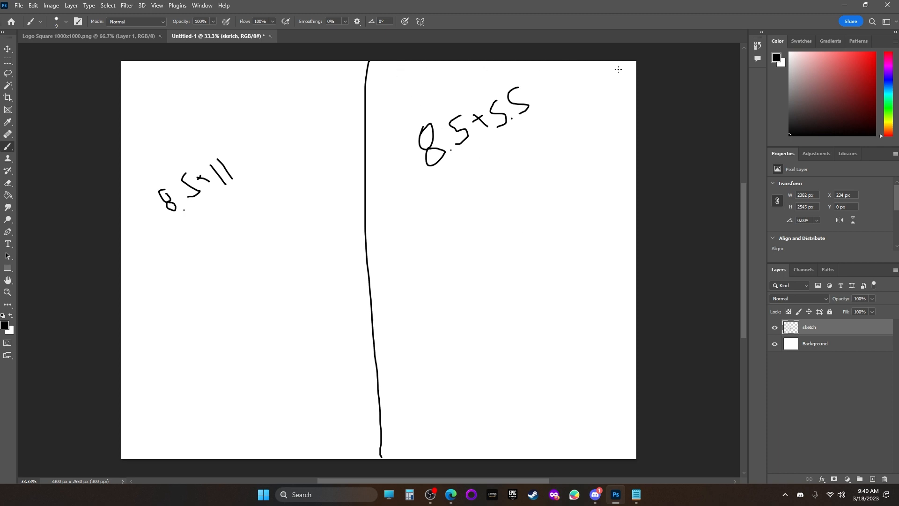
mouse_move(570, 64)
mouse_down()
mouse_move(632, 65)
mouse_move(626, 116)
mouse_up()
drag(373, 86, 370, 148)
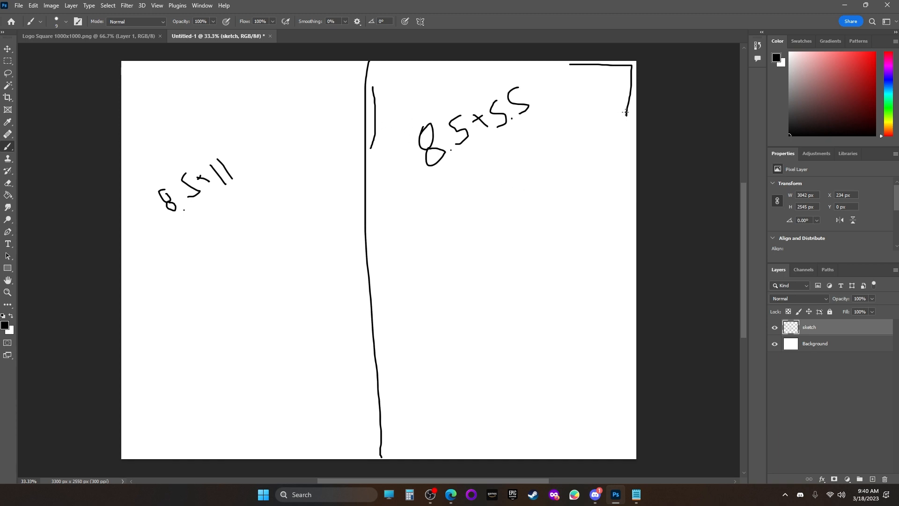
Step: Handwrite "8.25x5.25", "33x22" and "22x33" one below the other beneath the 8.5x5.5 note
mouse_move(432, 198)
mouse_down()
mouse_move(436, 230)
mouse_move(443, 219)
mouse_move(466, 224)
mouse_move(472, 208)
mouse_move(473, 215)
mouse_move(489, 200)
mouse_move(502, 202)
mouse_up()
mouse_move(510, 177)
mouse_down()
mouse_move(503, 187)
mouse_move(521, 205)
mouse_move(543, 199)
mouse_move(541, 184)
mouse_move(543, 197)
mouse_up()
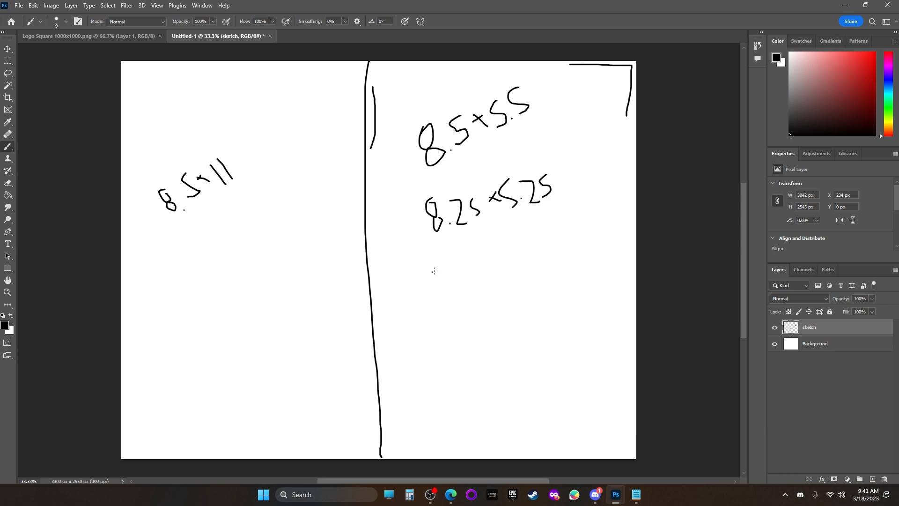
mouse_move(434, 271)
mouse_down()
mouse_move(447, 284)
mouse_move(435, 291)
mouse_move(475, 268)
mouse_move(471, 279)
mouse_move(494, 264)
mouse_move(486, 265)
mouse_move(536, 258)
mouse_up()
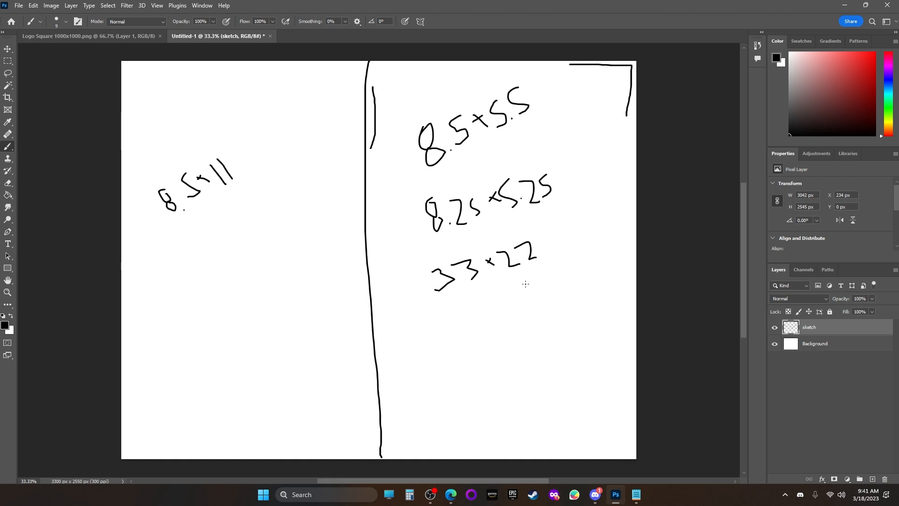
mouse_move(452, 315)
mouse_down()
mouse_move(480, 331)
mouse_move(487, 314)
mouse_move(500, 325)
mouse_move(501, 311)
mouse_move(517, 320)
mouse_up()
mouse_move(523, 304)
mouse_down()
mouse_move(526, 319)
mouse_move(535, 319)
mouse_up()
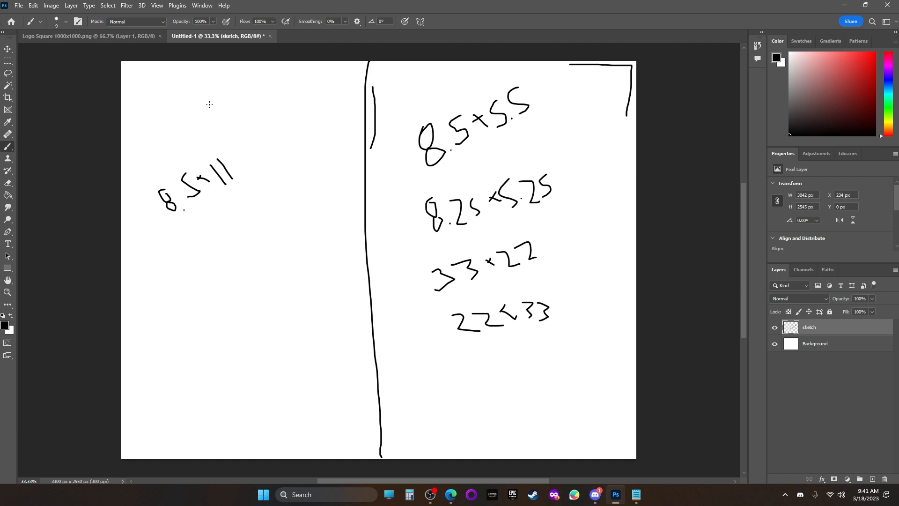
click(18, 6)
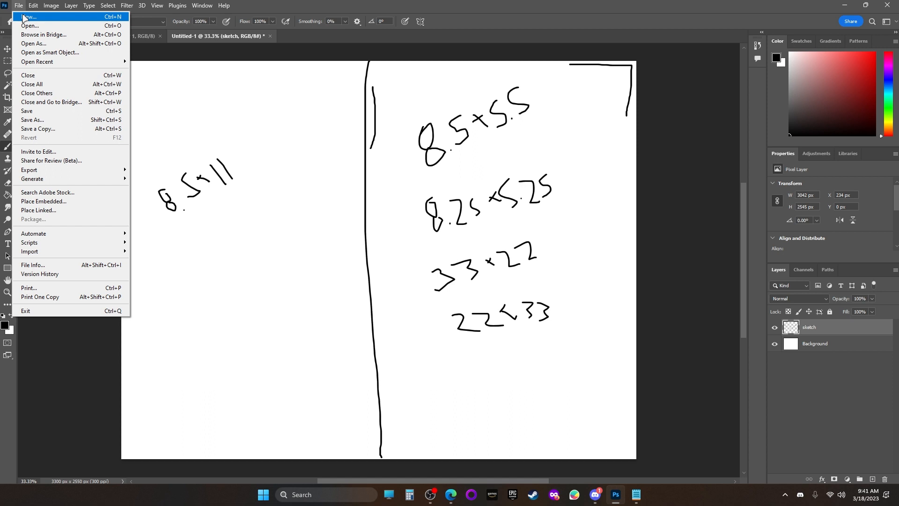
click(26, 17)
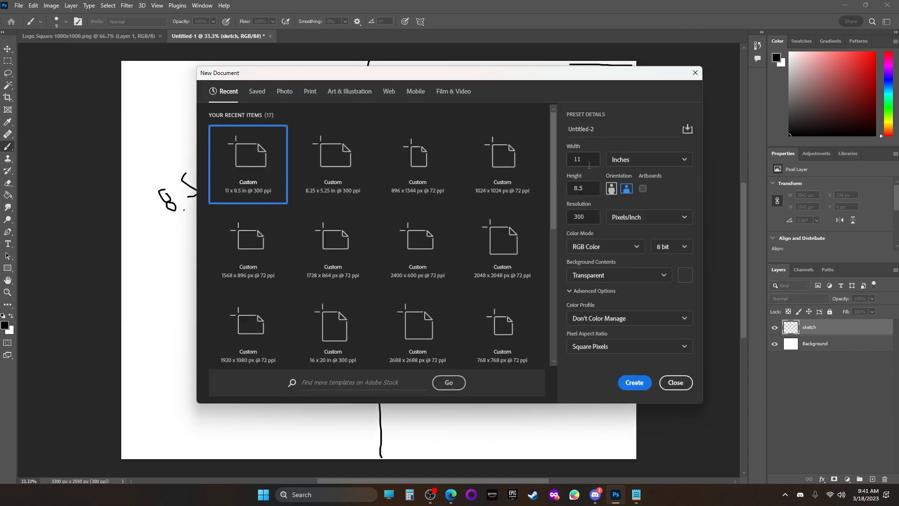
click(627, 191)
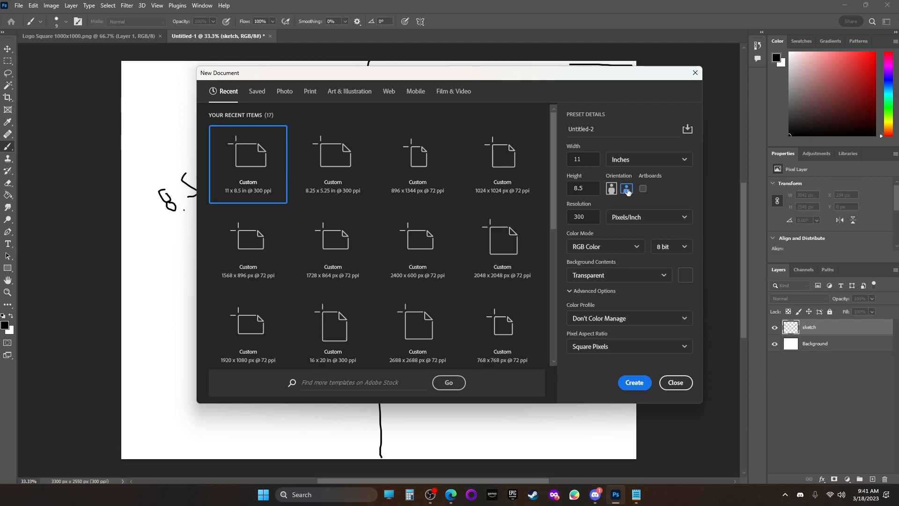
click(590, 189)
click(676, 382)
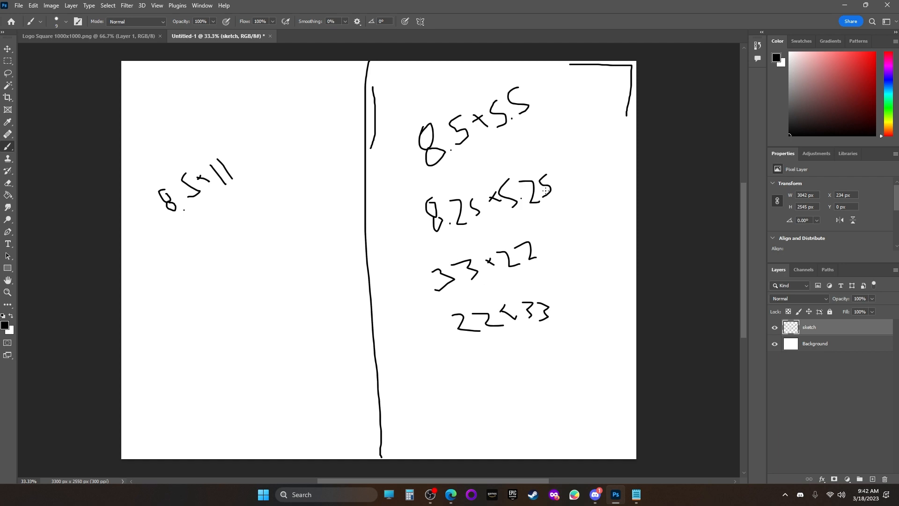
Step: Start a new document at 300 pixels/inch, switch it to portrait orientation and set its height to 8.25 inches
click(18, 5)
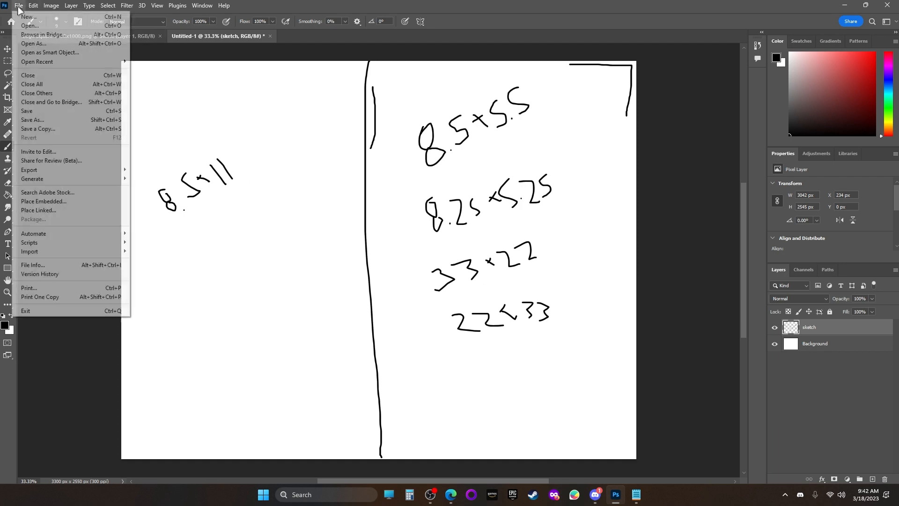
click(26, 19)
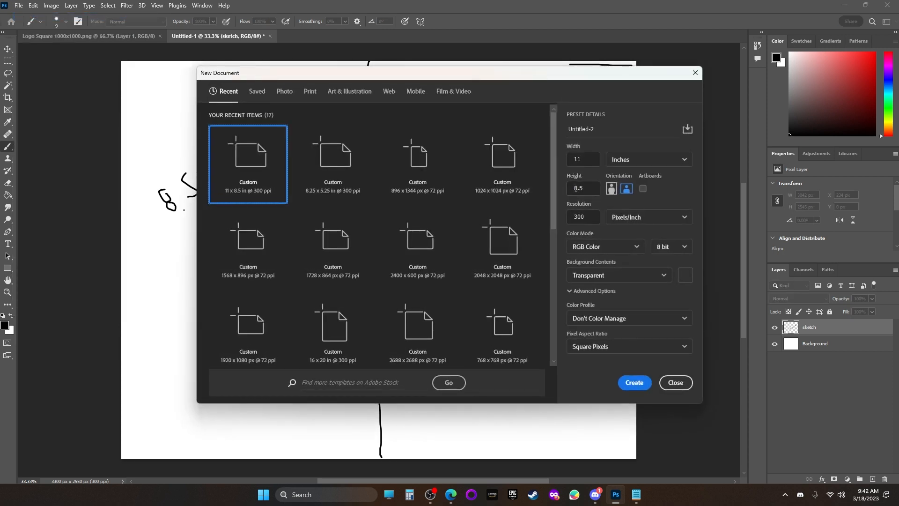
click(611, 187)
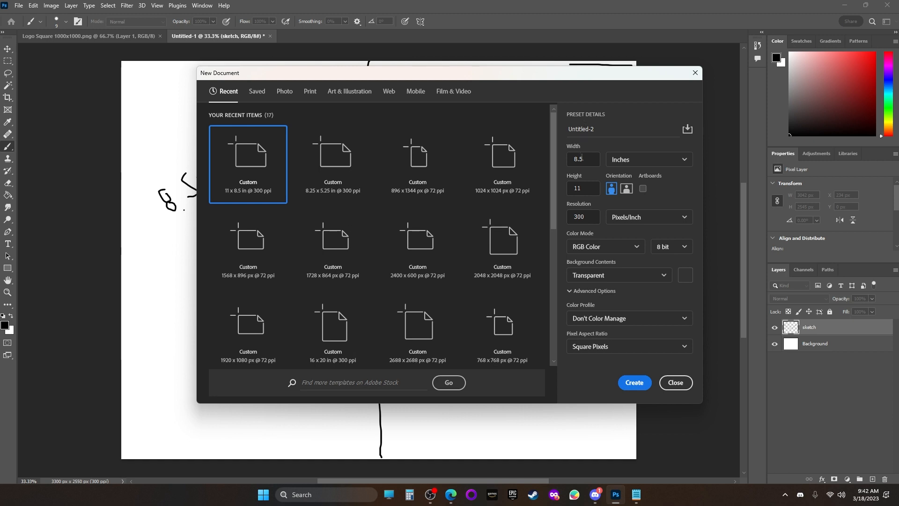
double_click(576, 188)
text(.85)
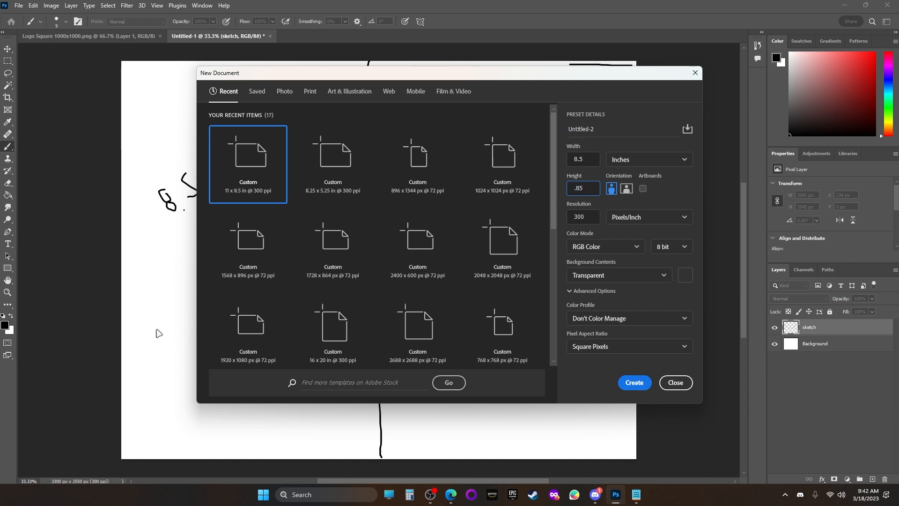
key(BackSpace)
key(BackSpace)
key(BackSpace)
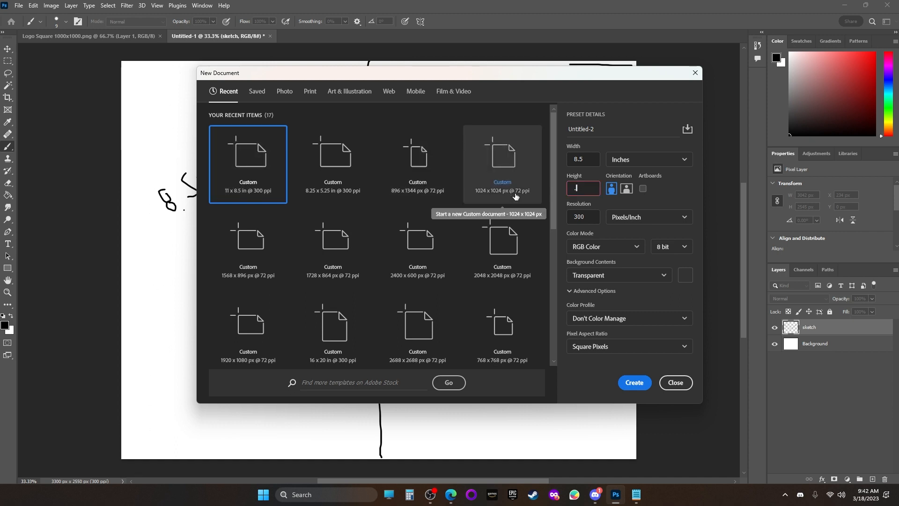
text(8.25)
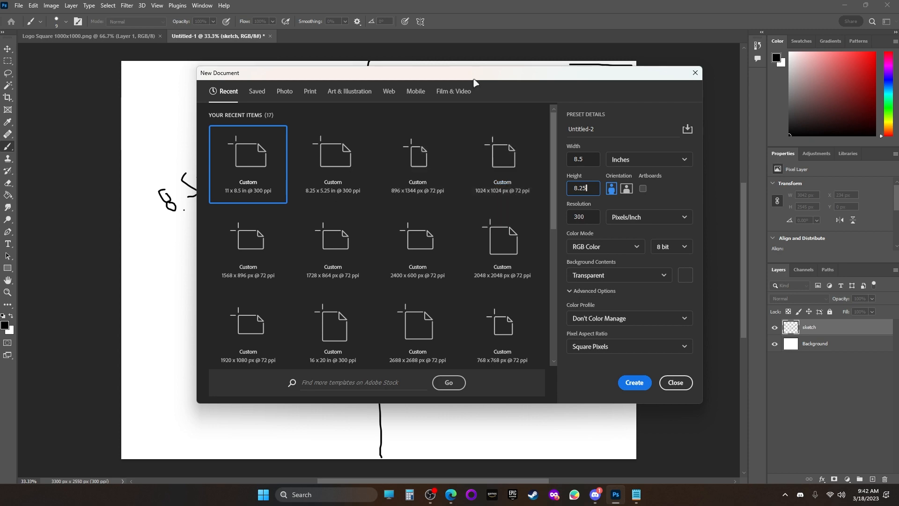
Step: Set the new document's width to 5.25 inches and create it with a transparent background
mouse_move(473, 78)
mouse_down()
mouse_move(451, 302)
mouse_move(450, 281)
mouse_up()
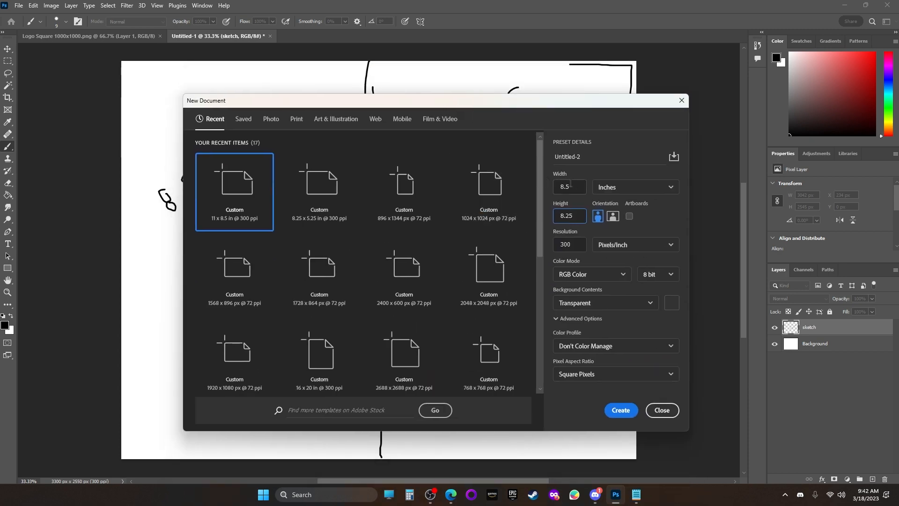
drag(570, 185, 557, 186)
text(5)
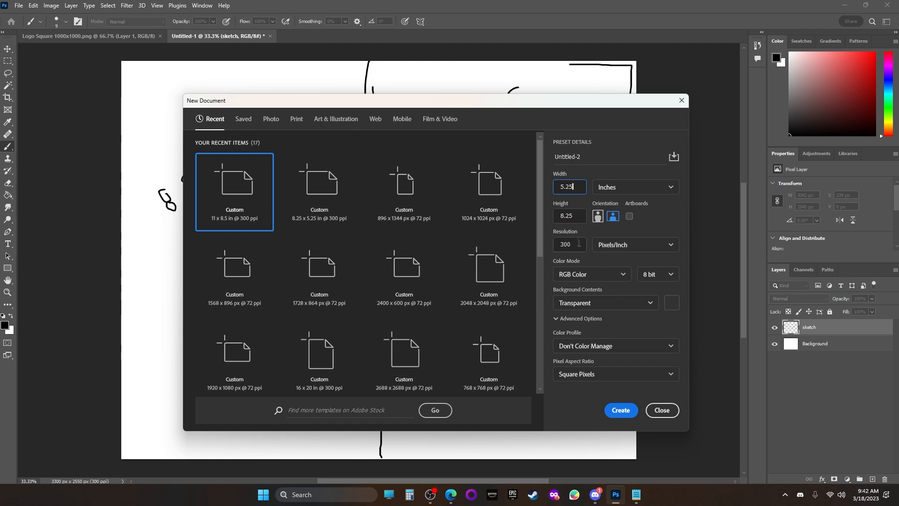
click(621, 409)
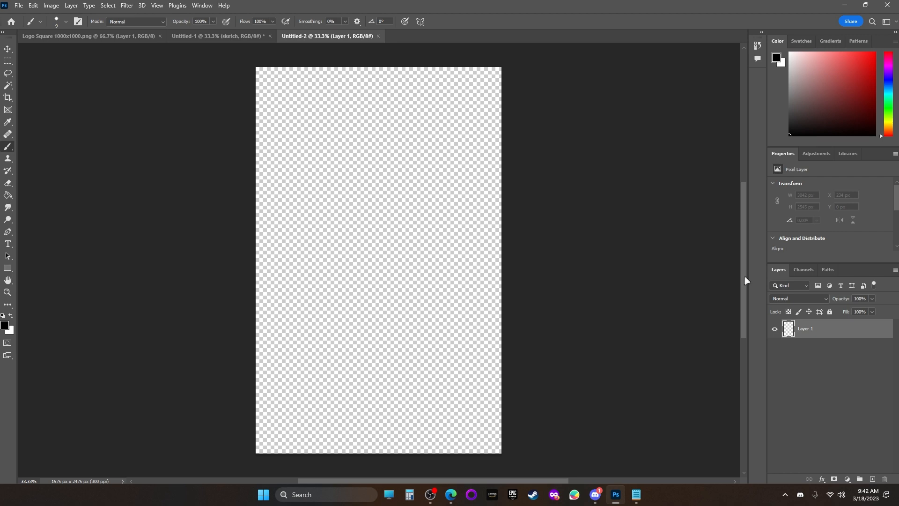
Step: Switch to Discord, copy the full-size Image #1 of the dormouse in a teacup, and paste it into the blank portrait document in Photoshop
click(596, 495)
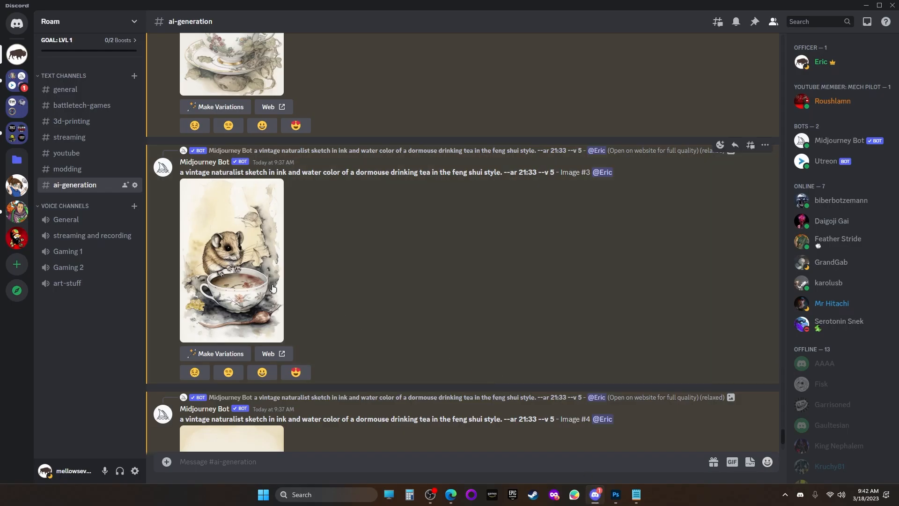
scroll(377, 275, up, 3)
scroll(377, 275, up, 5)
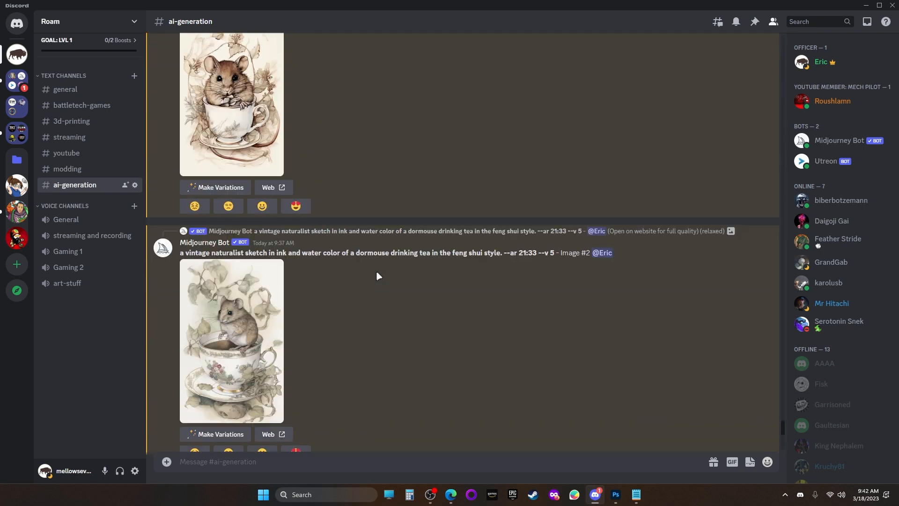
click(231, 187)
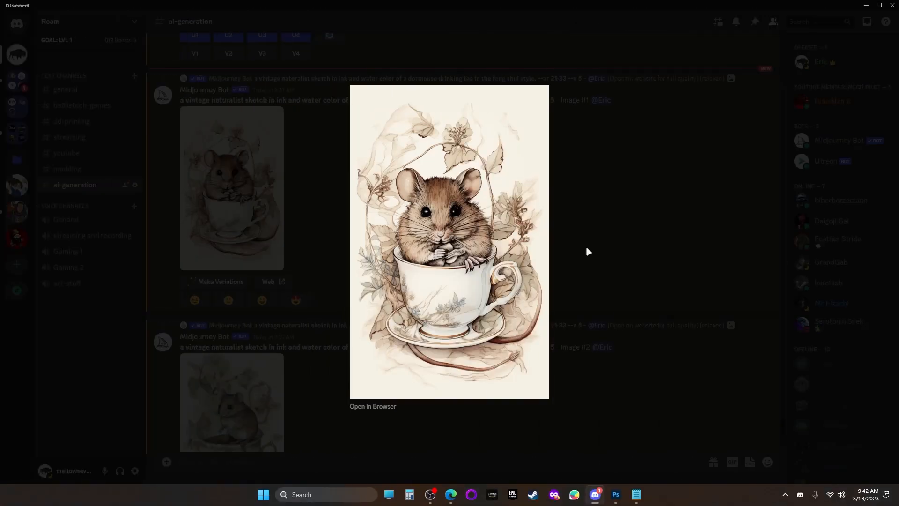
right_click(444, 244)
click(475, 255)
click(615, 494)
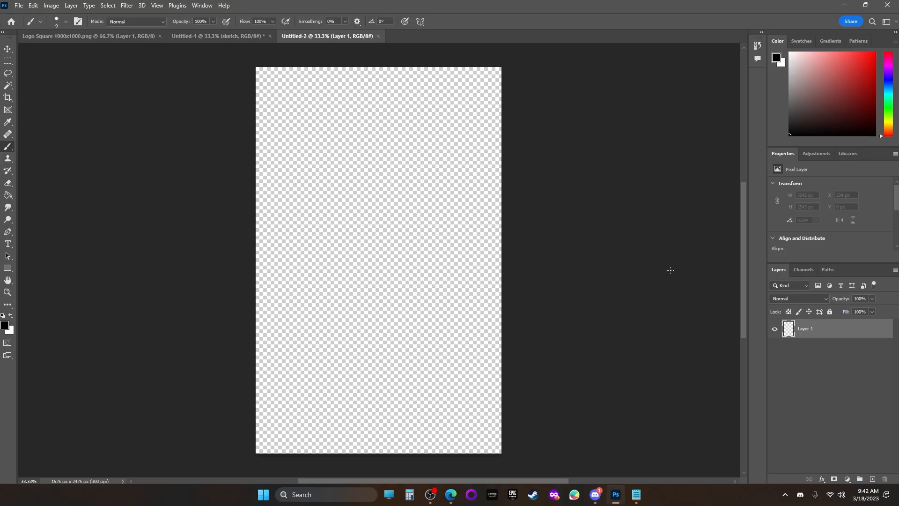
key(ctrl+v)
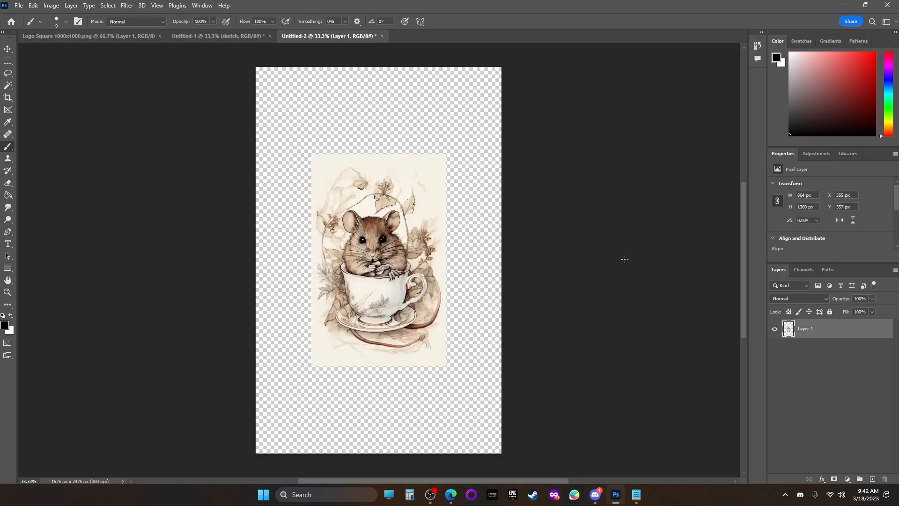
Step: Move the pasted dormouse image into the lower left corner of the canvas
click(33, 5)
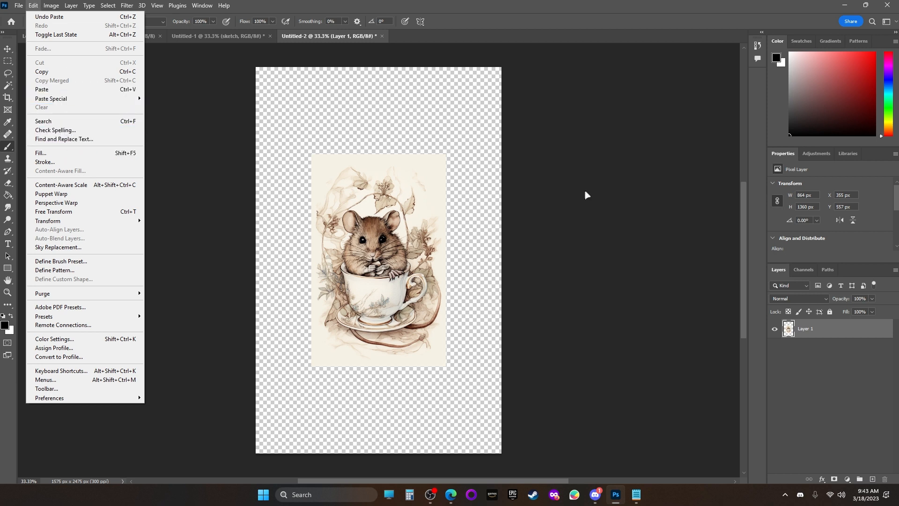
click(605, 213)
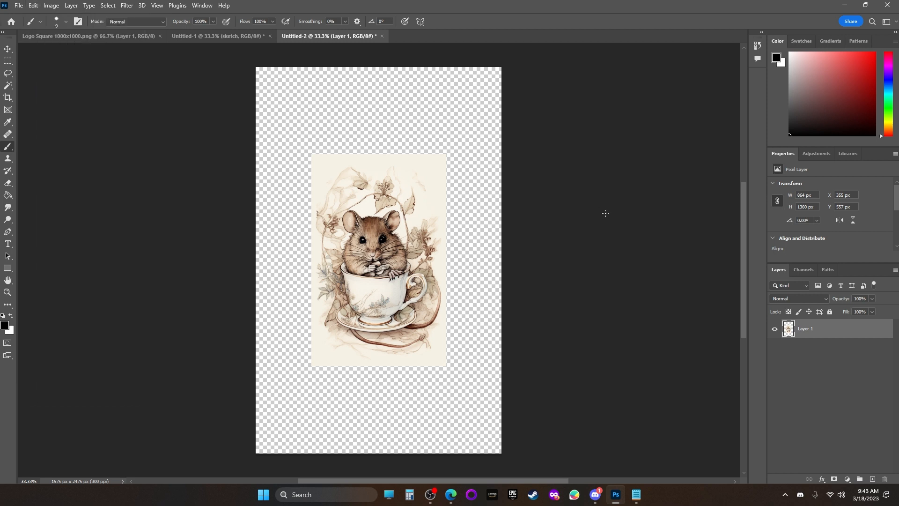
click(7, 49)
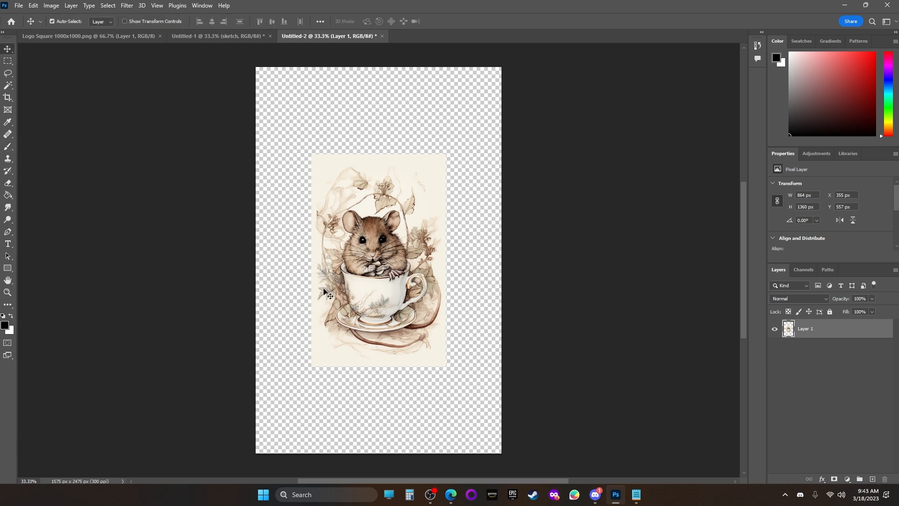
drag(385, 252, 330, 340)
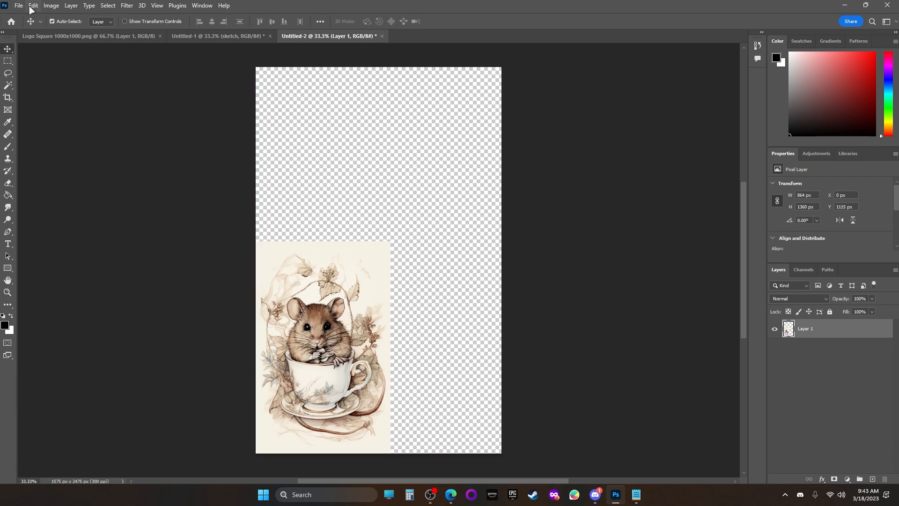
Step: Scale the dormouse image up proportionally to about 183% so it covers the whole canvas
click(33, 6)
mouse_move(127, 222)
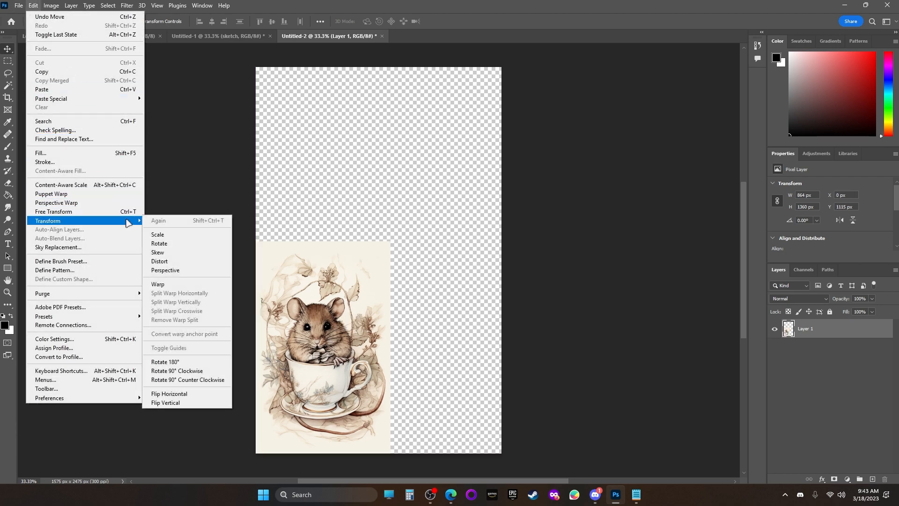
click(158, 234)
drag(389, 240, 517, 73)
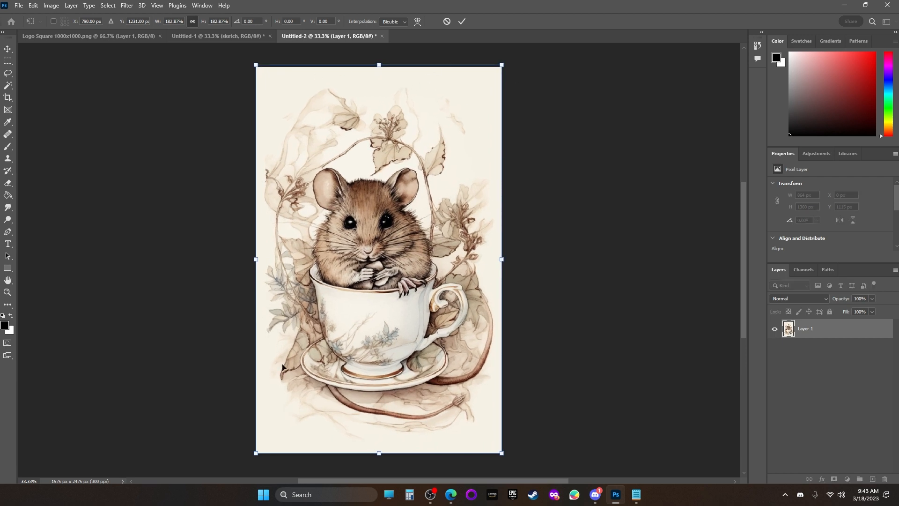
click(462, 21)
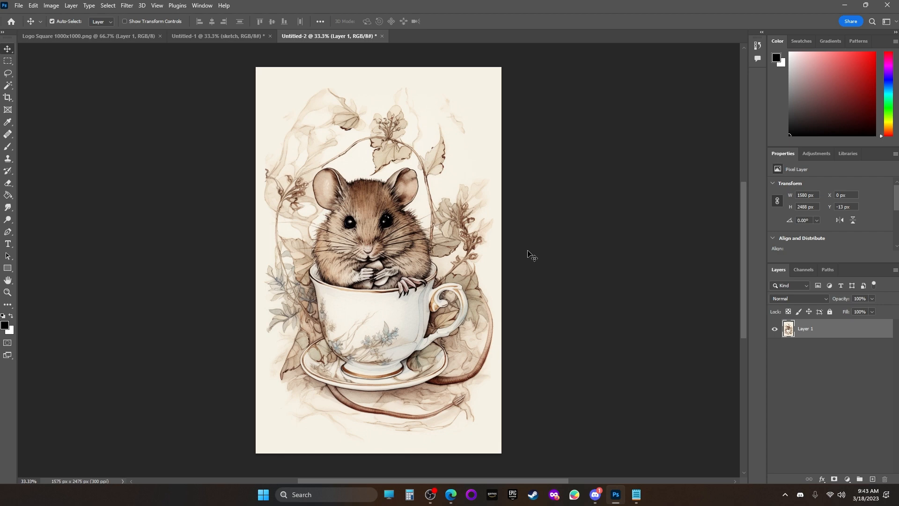
Step: Add a new layer above the dormouse image, hide the image layer, and fill the new layer with black
click(872, 478)
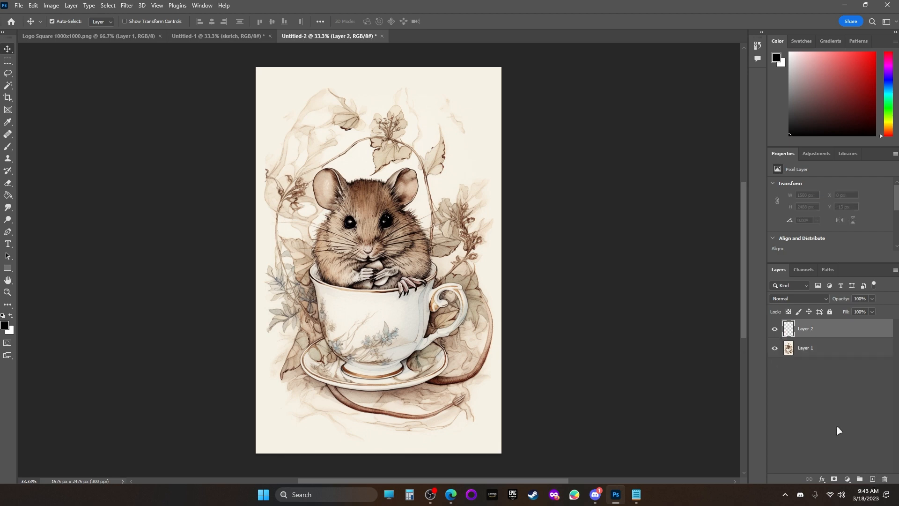
click(774, 348)
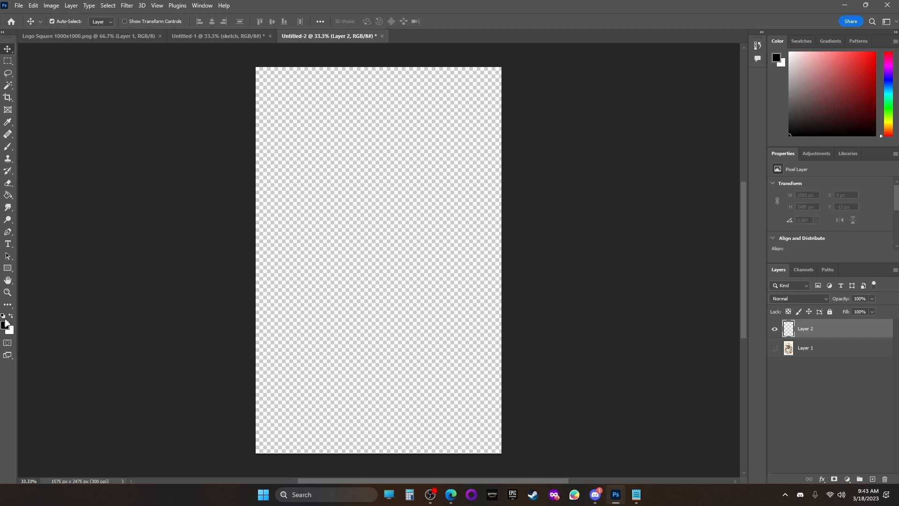
click(7, 195)
click(291, 248)
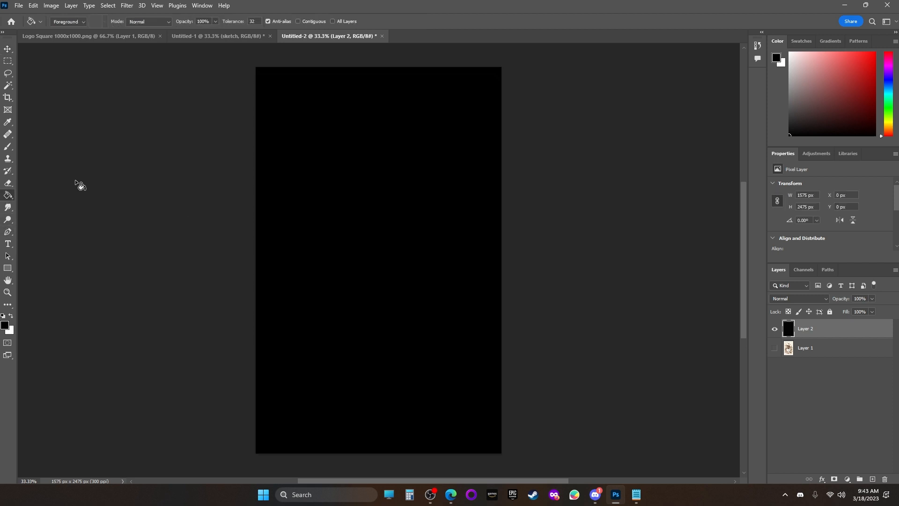
Step: Select and copy the whole black layer, and paste it into the Untitled-1 document
click(108, 6)
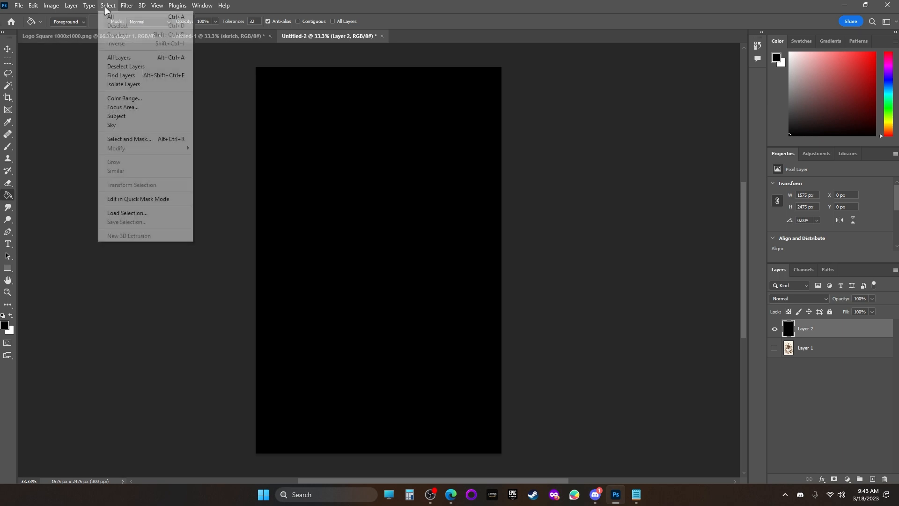
click(111, 18)
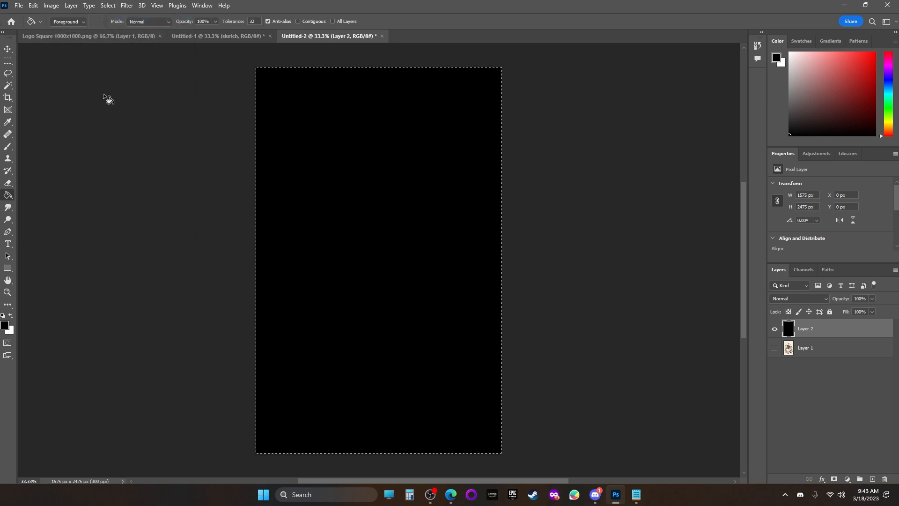
click(34, 6)
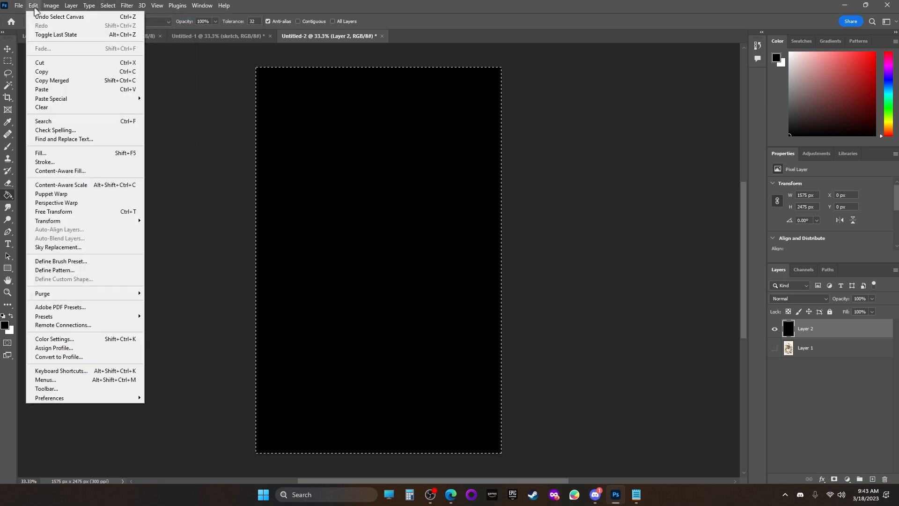
click(57, 71)
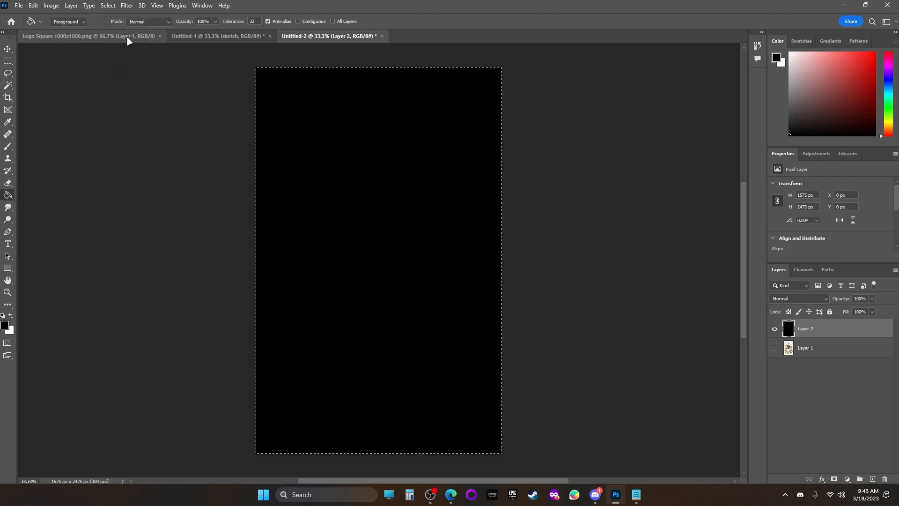
click(197, 36)
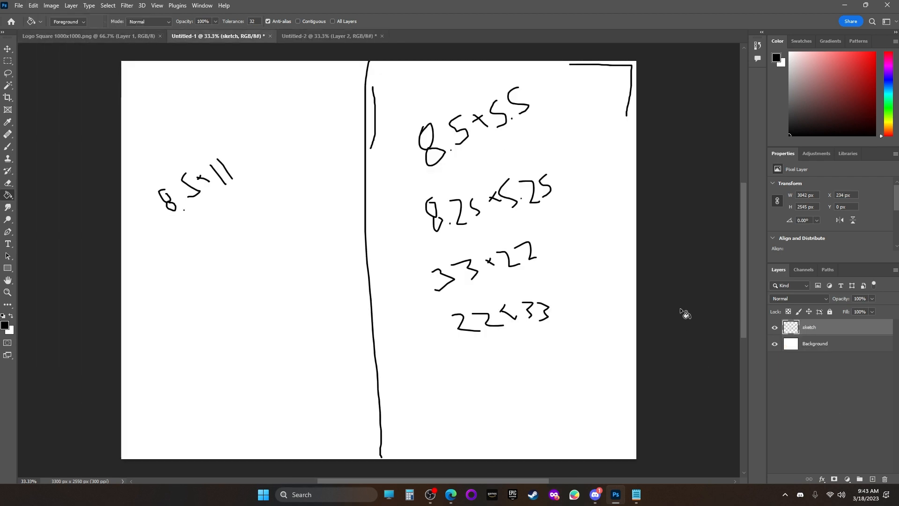
key(ctrl+v)
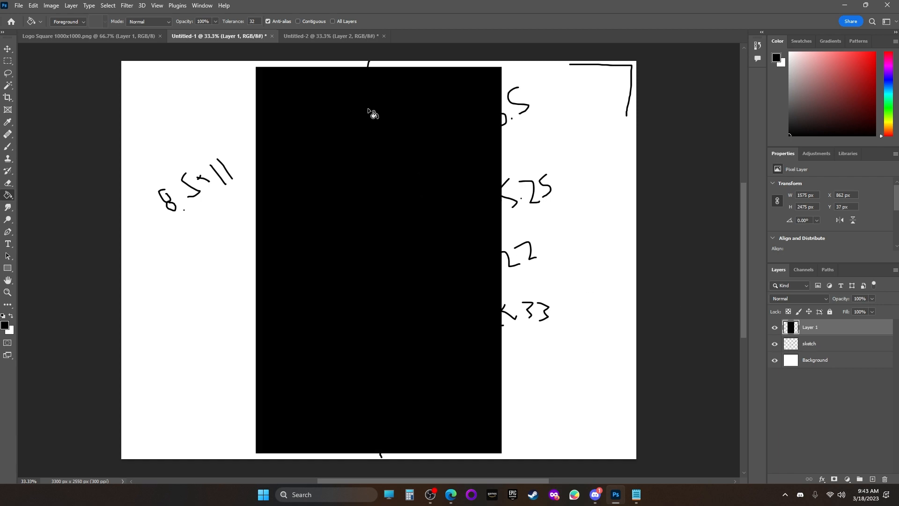
Step: Move the black rectangle into the page's right half at about X 1701 px, Y 38 px, and hide the sketch layer
click(8, 48)
drag(368, 265, 496, 266)
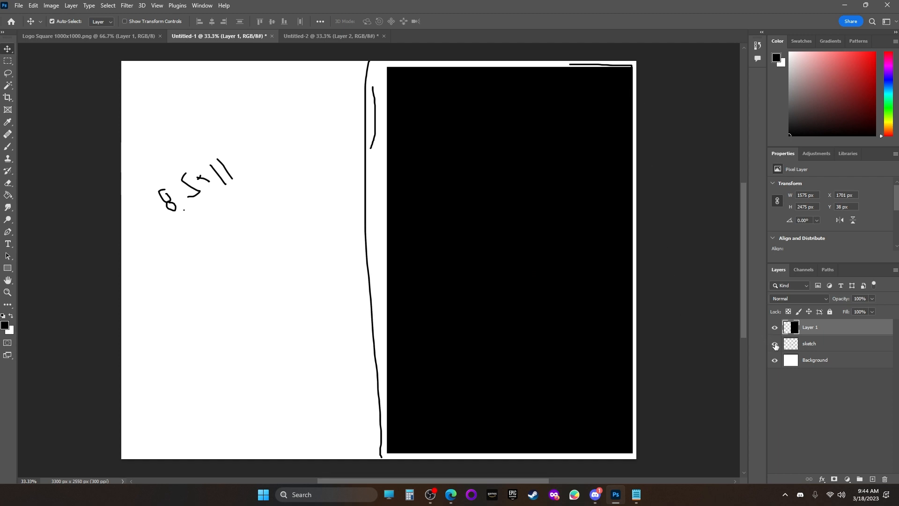
click(775, 344)
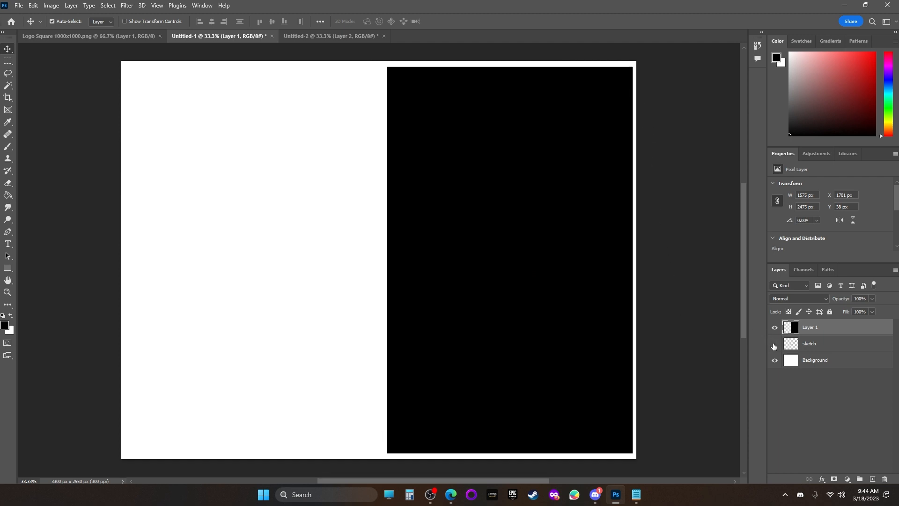
drag(561, 335, 558, 336)
Step: Duplicate the black rectangle's layer and place a rectangle in the page's left half, with an even white margin around both
right_click(812, 327)
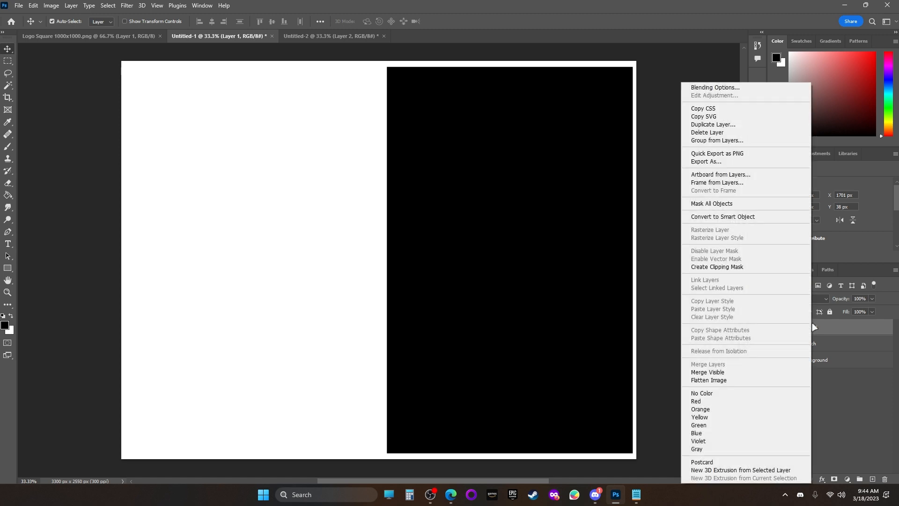
click(724, 125)
click(526, 136)
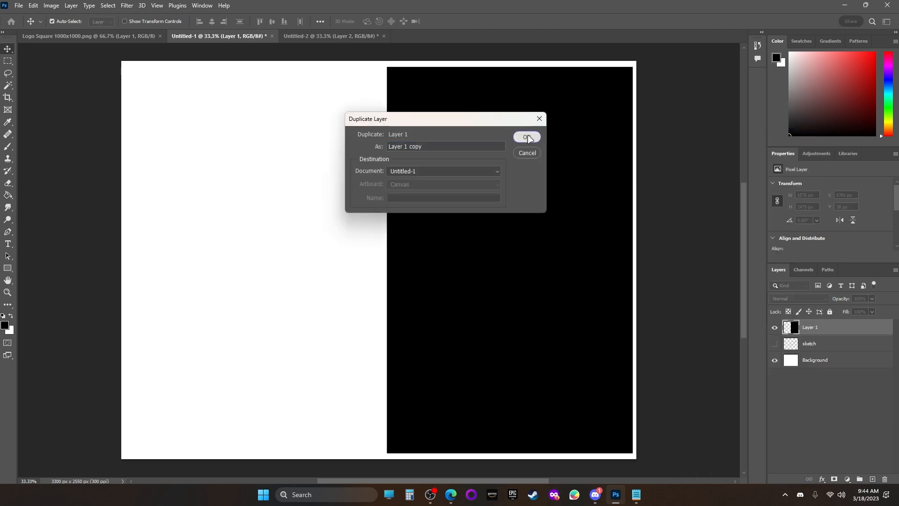
drag(562, 283, 300, 283)
drag(476, 283, 473, 279)
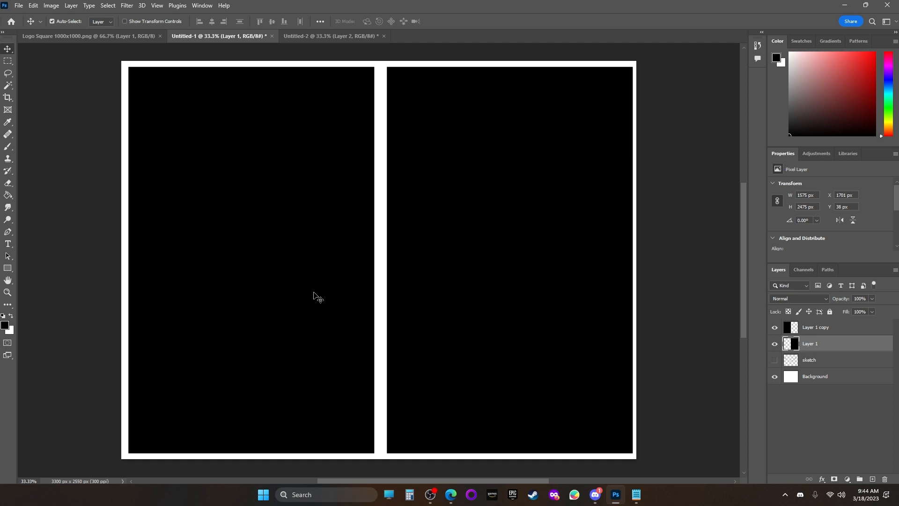
Step: Delete the black rectangle in the page's left half and move the remaining one to about X 1677 px, Y 38 px
click(314, 293)
key(Delete)
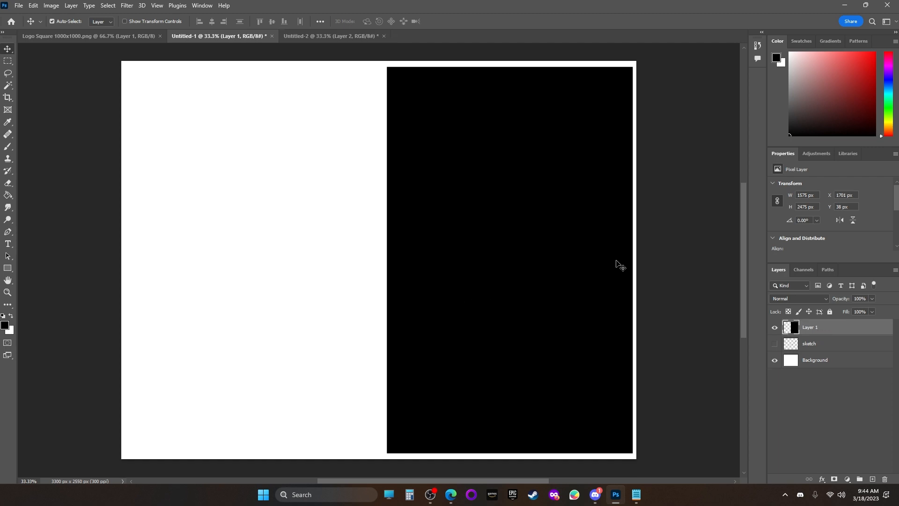
drag(616, 260, 611, 264)
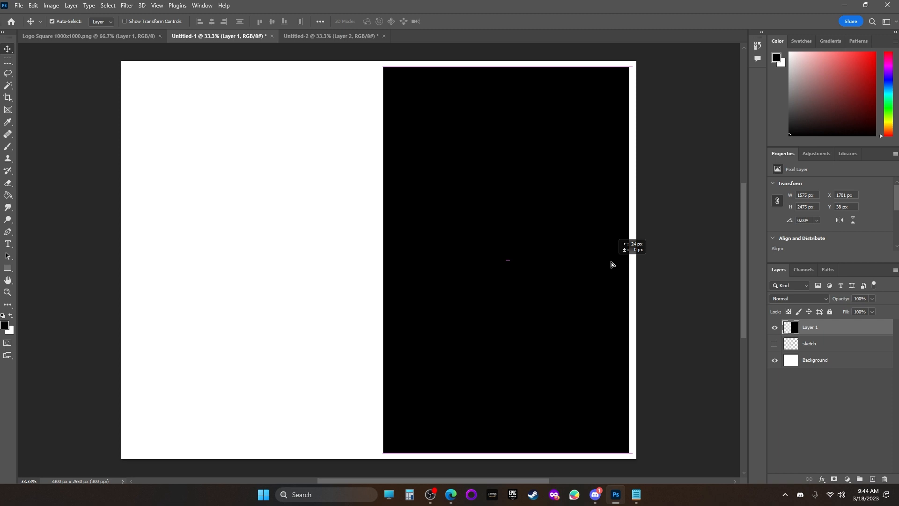
drag(611, 264, 611, 264)
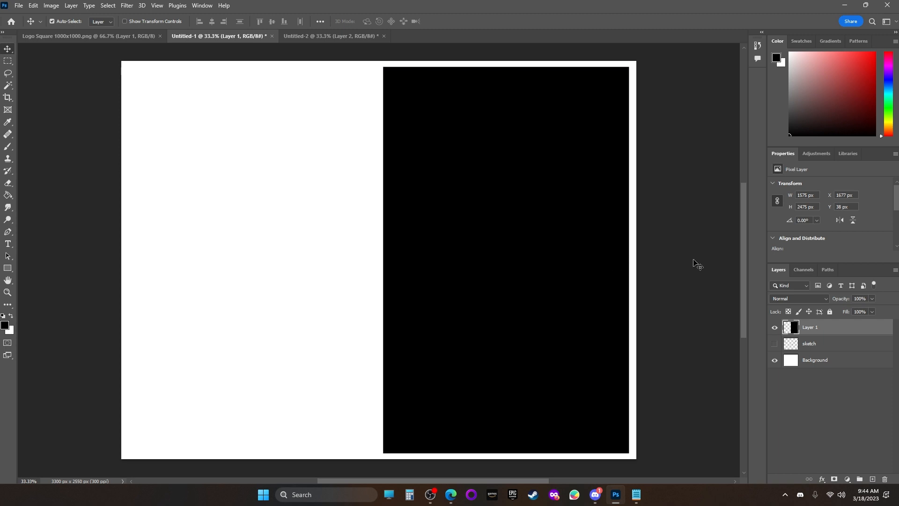
Step: Fine-tune the black rectangle's horizontal position to about X 1683 px, keeping its side margin close to the top margin
key(z)
drag(624, 251, 648, 279)
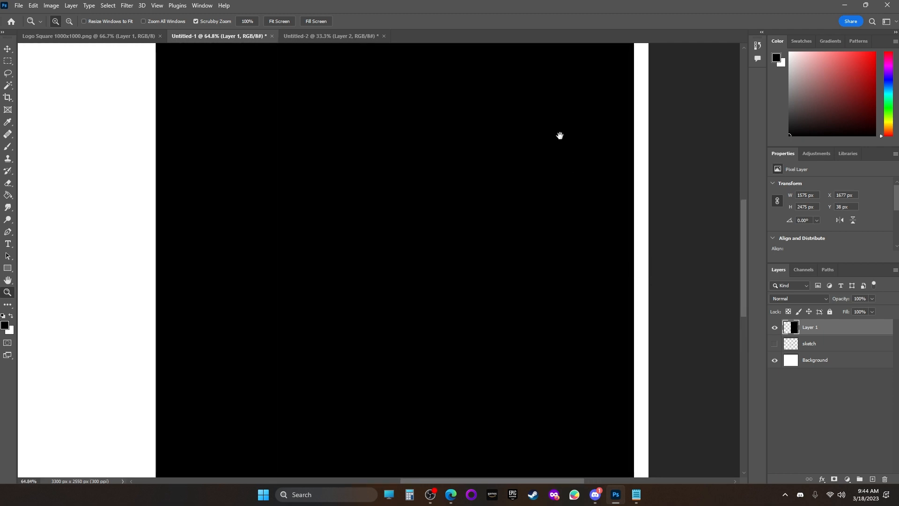
drag(560, 135, 520, 372)
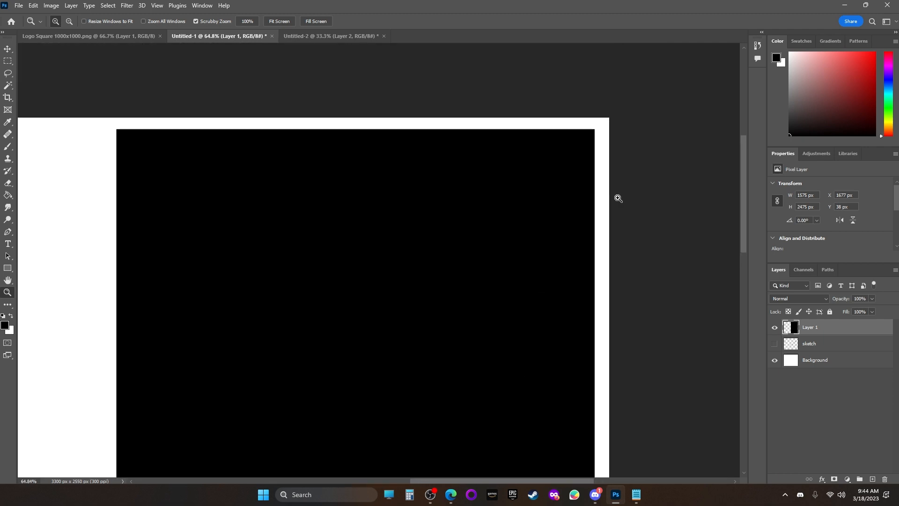
drag(647, 199, 672, 205)
drag(416, 171, 441, 290)
key(v)
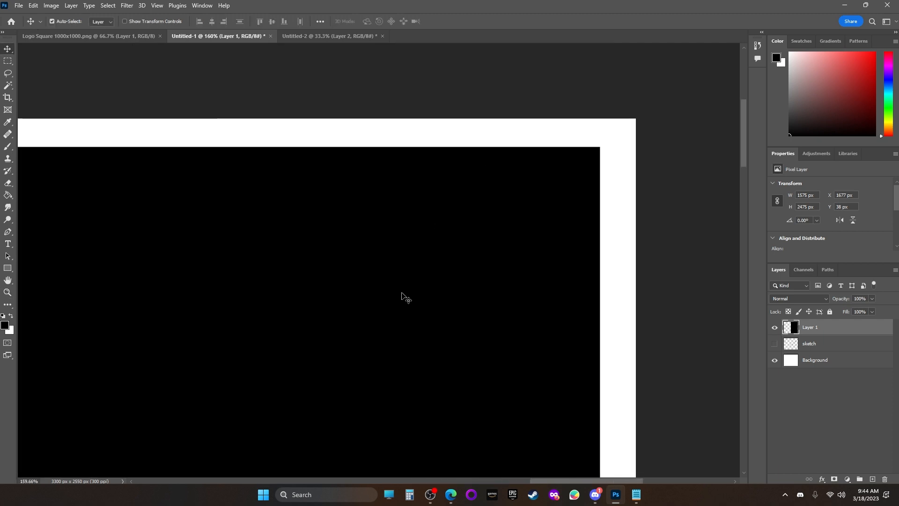
drag(402, 295, 407, 296)
drag(693, 249, 294, 239)
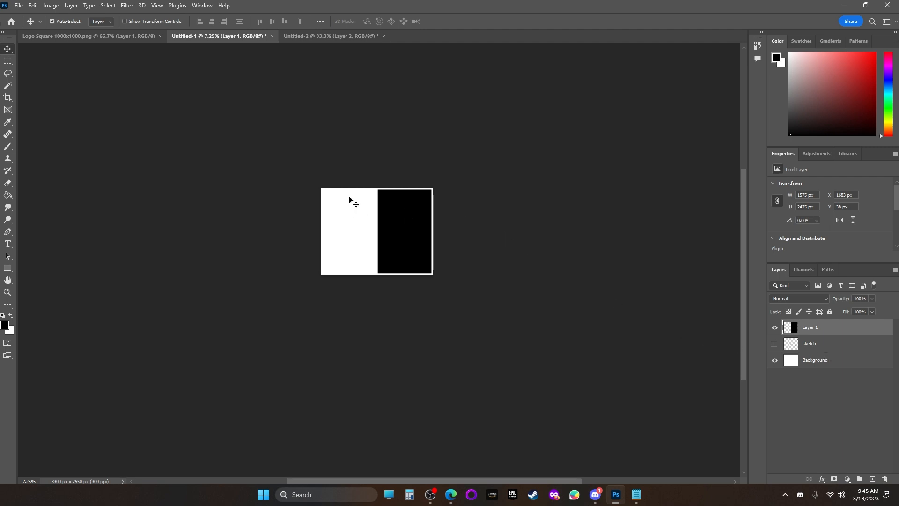
Step: Select and copy the whole ROAM logo from Logo Square 1000x1000.png, and paste it into the Untitled-1 document
click(115, 35)
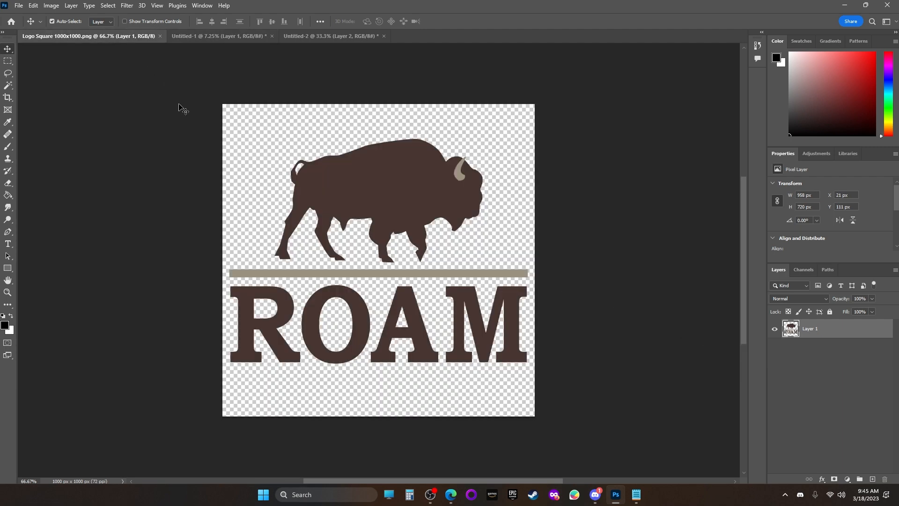
click(107, 6)
click(111, 16)
click(33, 6)
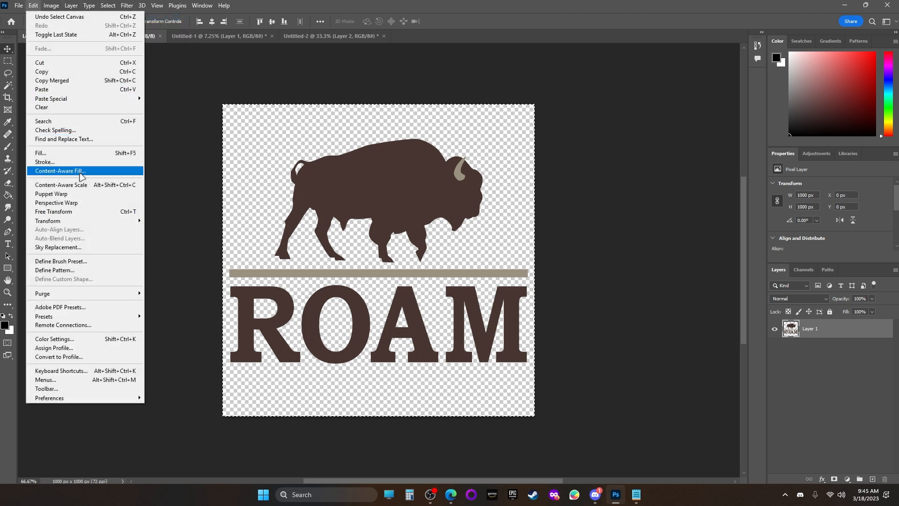
click(63, 72)
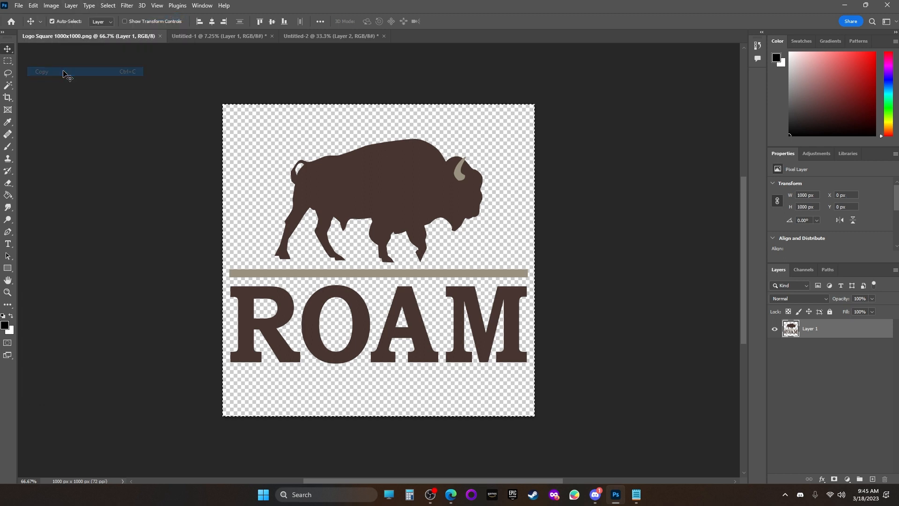
click(203, 37)
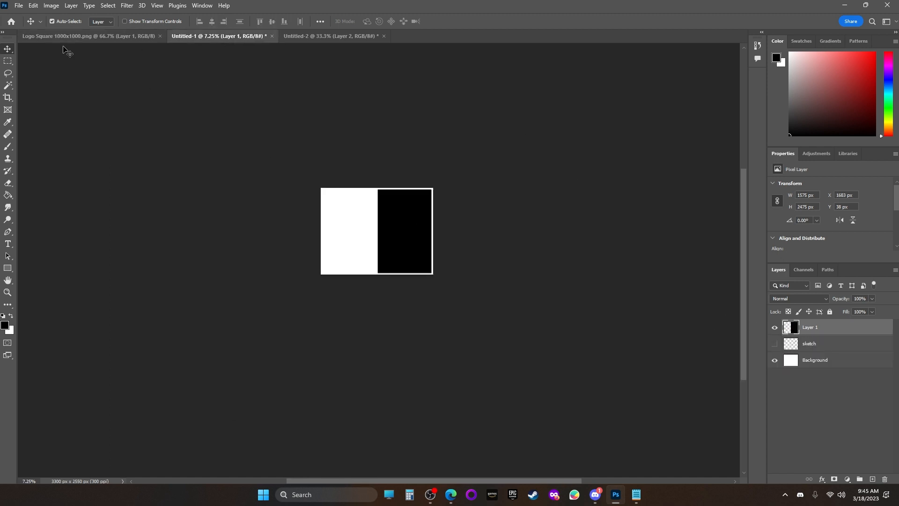
click(33, 7)
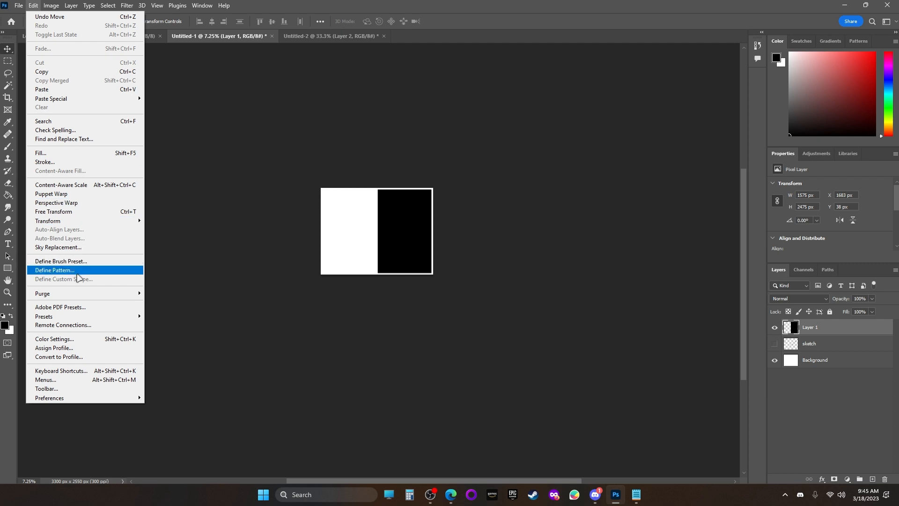
click(64, 90)
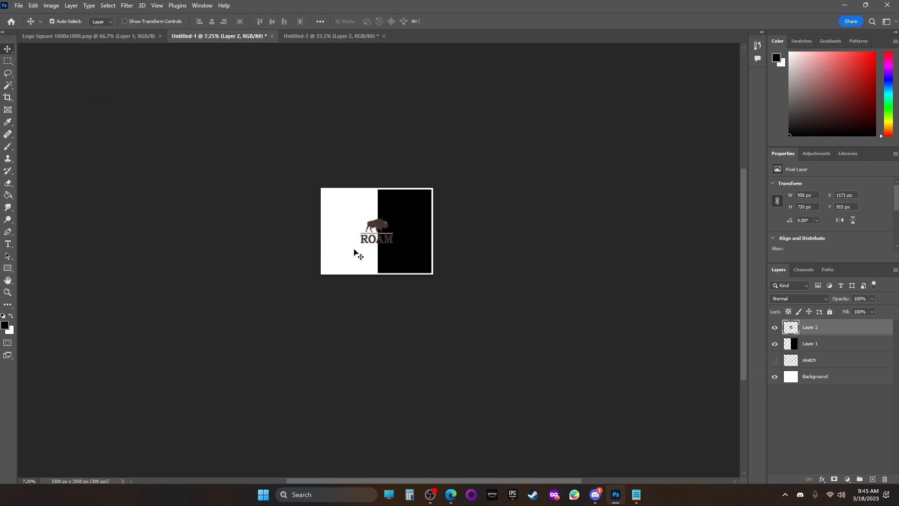
Step: Move the ROAM logo into the page's blank left half at about X 315 px, Y 915 px
key(z)
drag(413, 251, 476, 250)
key(v)
drag(354, 168, 473, 238)
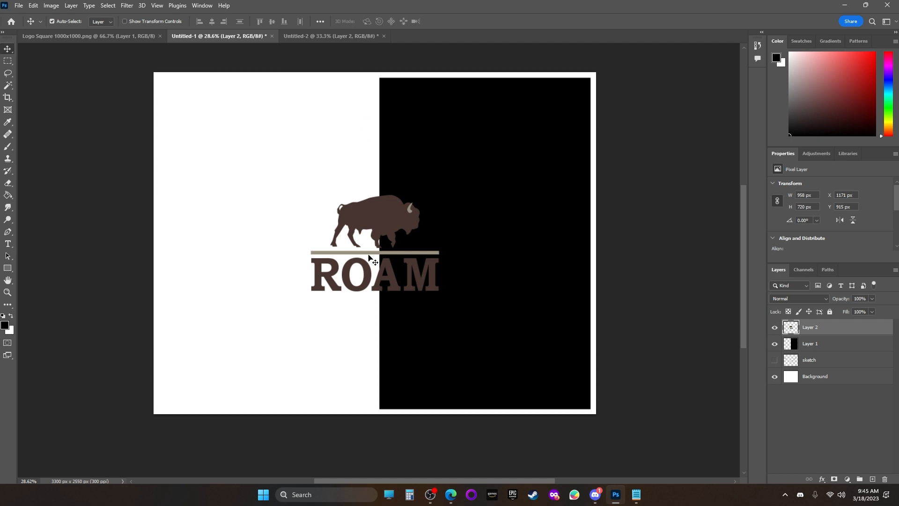
drag(362, 218, 246, 216)
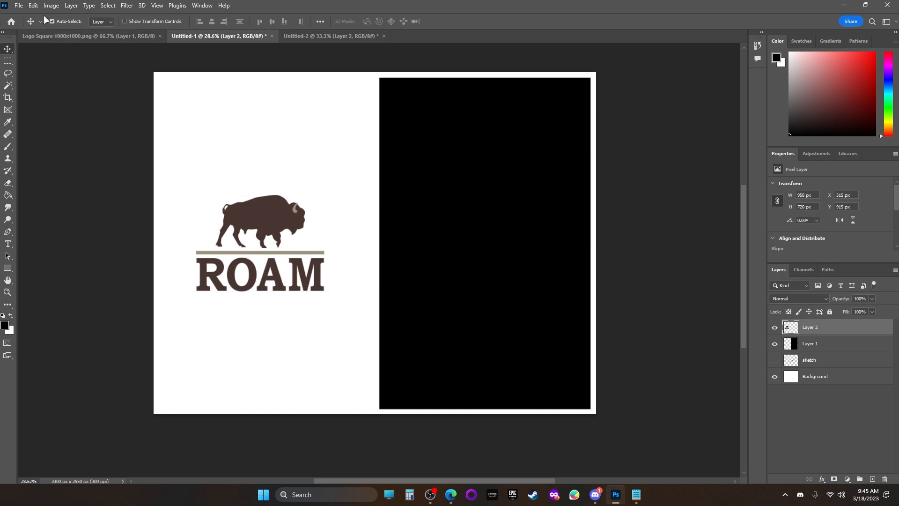
Step: Scale the ROAM logo proportionally to about 26.2%, placing it at about X 734 px, Y 1181 px
click(34, 5)
mouse_move(117, 220)
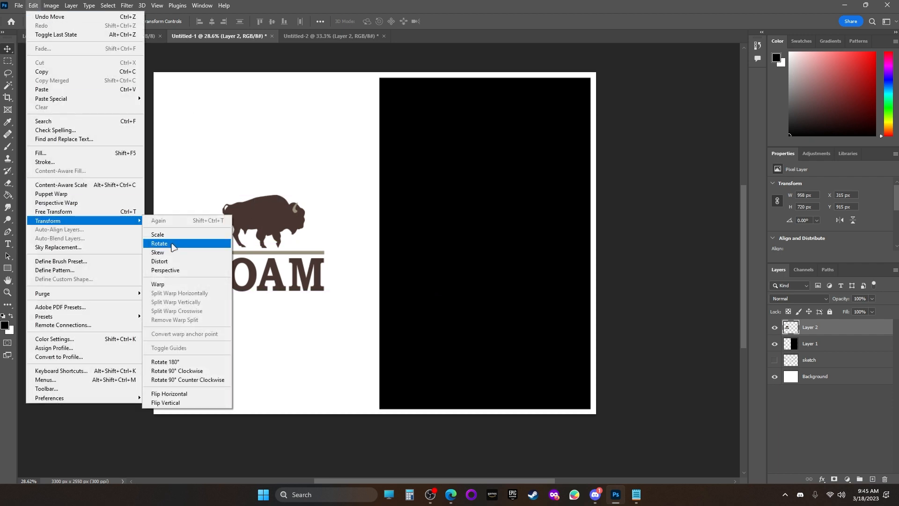
click(173, 234)
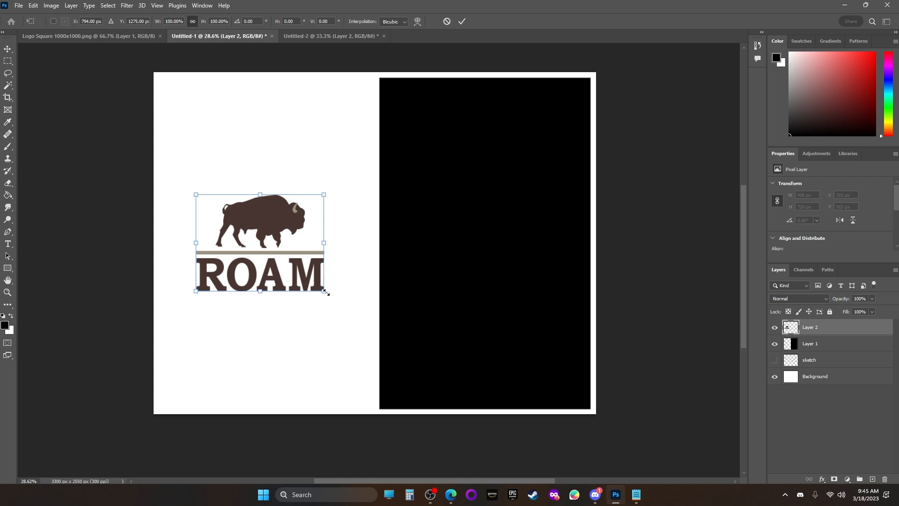
drag(326, 292, 266, 243)
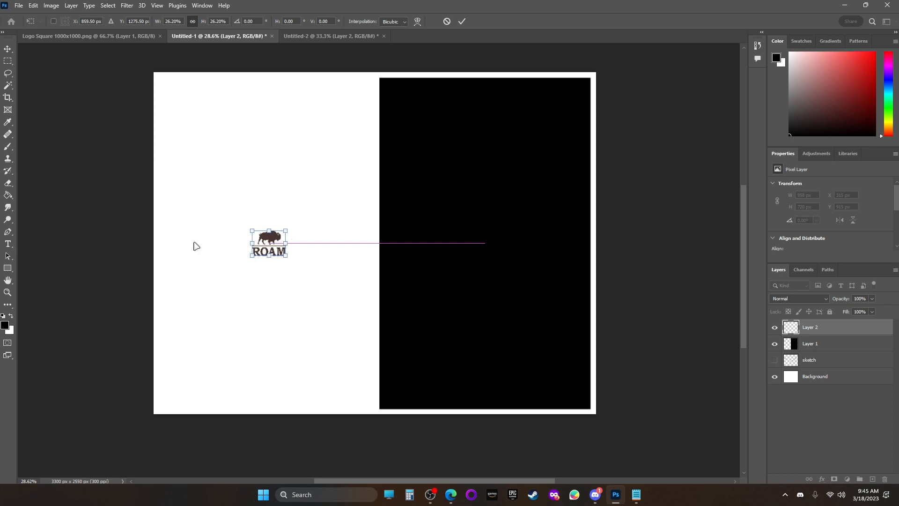
key(Return)
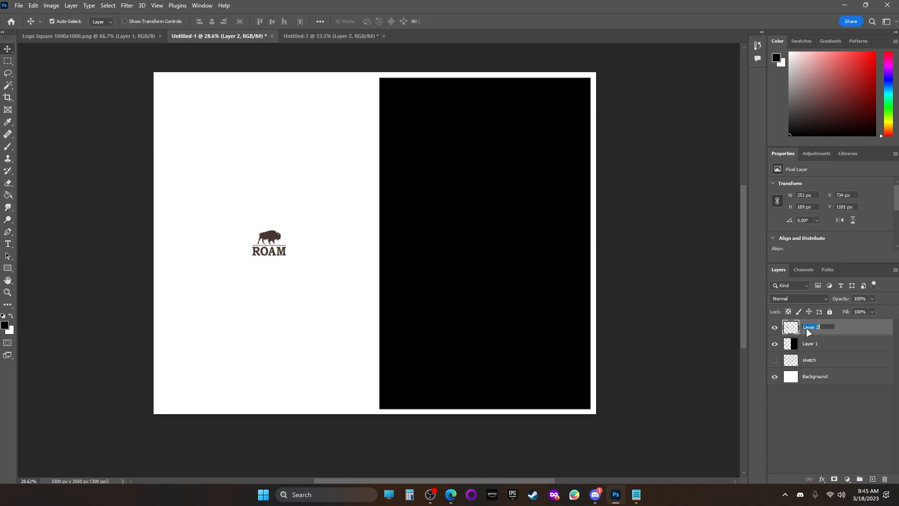
Step: Rename the logo's layer as Logo and move it directly above the Background layer
key(Return)
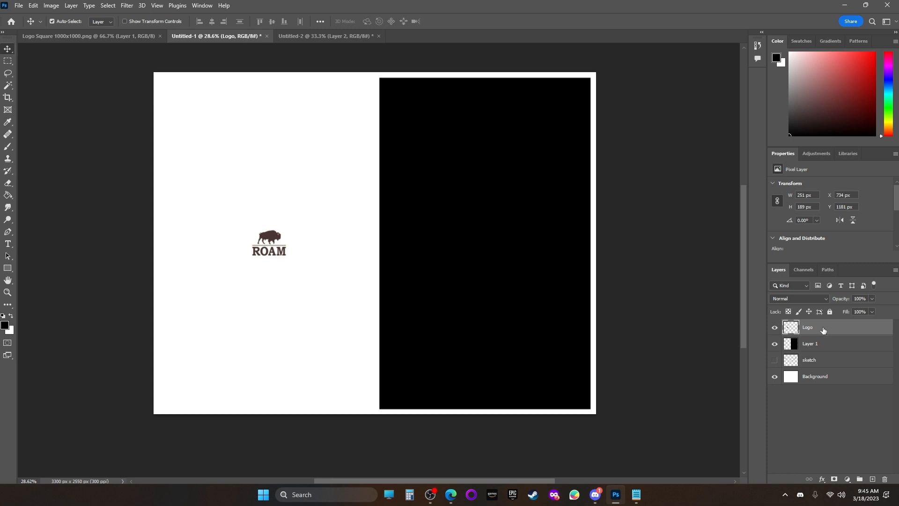
drag(823, 330, 826, 369)
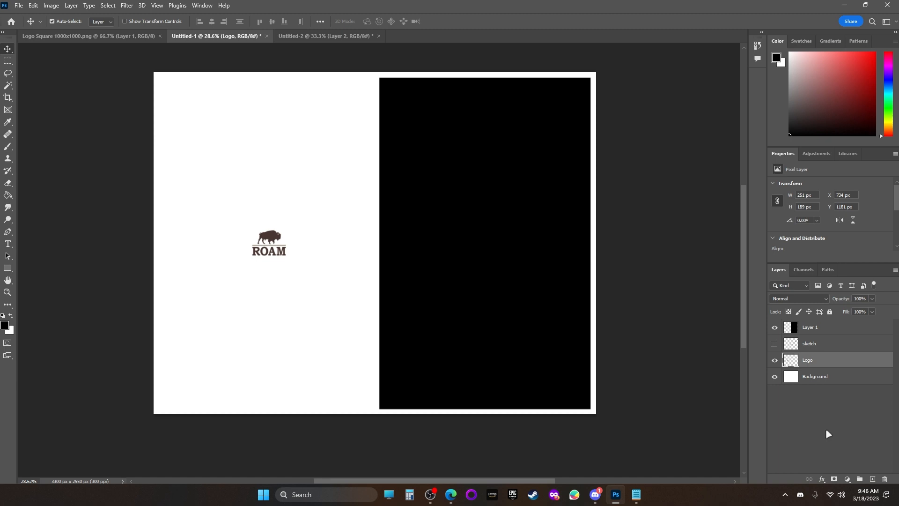
Step: Convert the black rectangle's layer, Layer 1, to a smart object and open its contents for editing
click(815, 331)
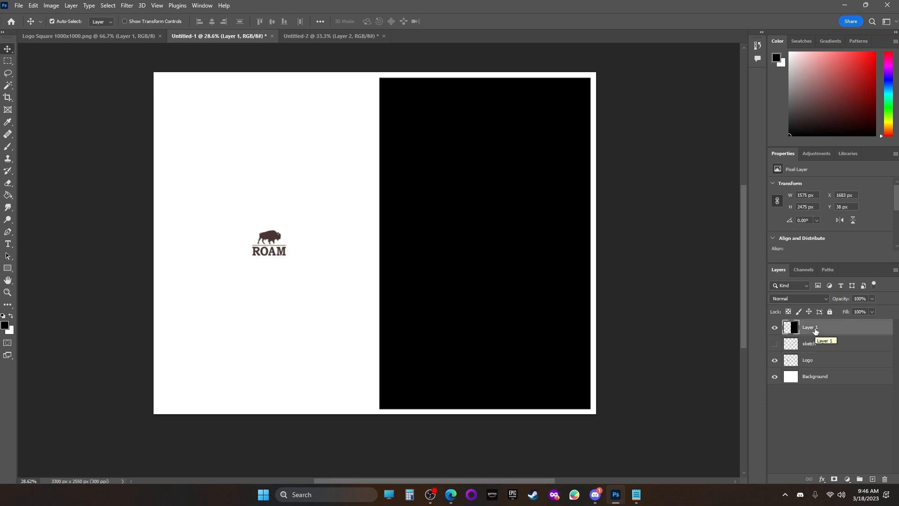
right_click(815, 331)
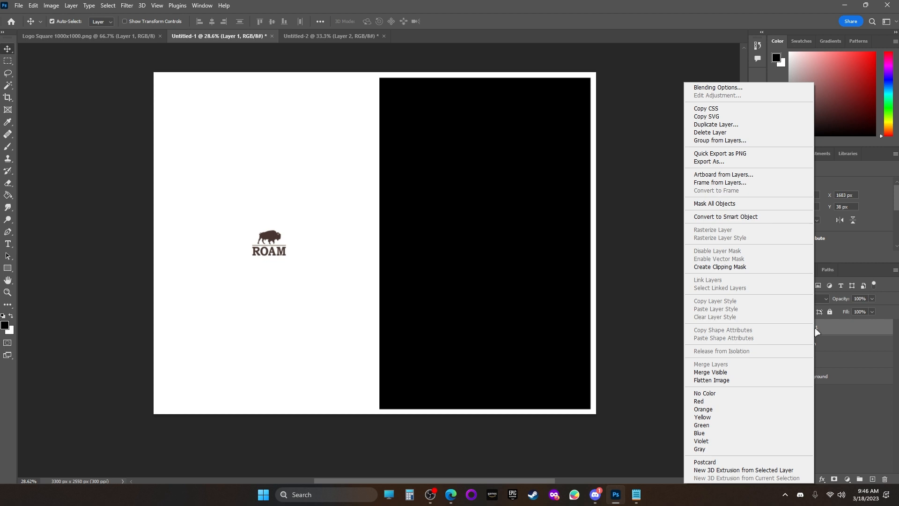
click(750, 219)
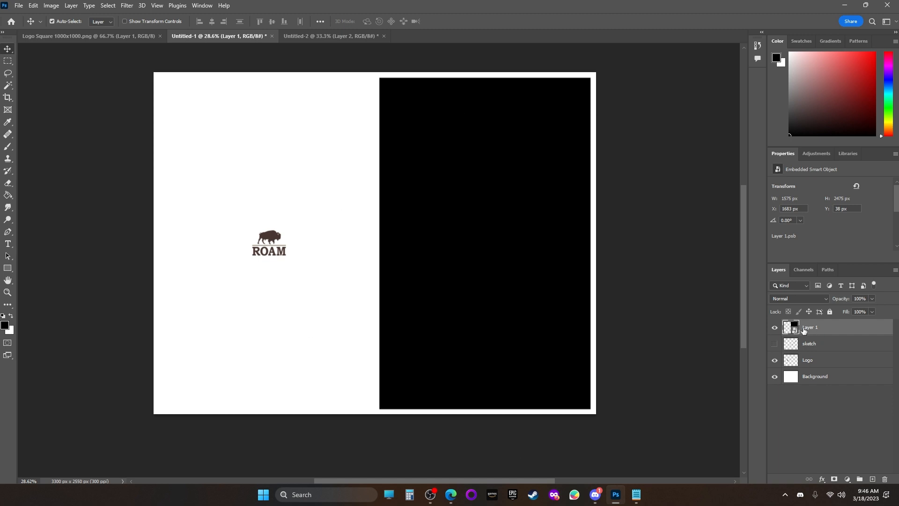
double_click(805, 327)
double_click(789, 333)
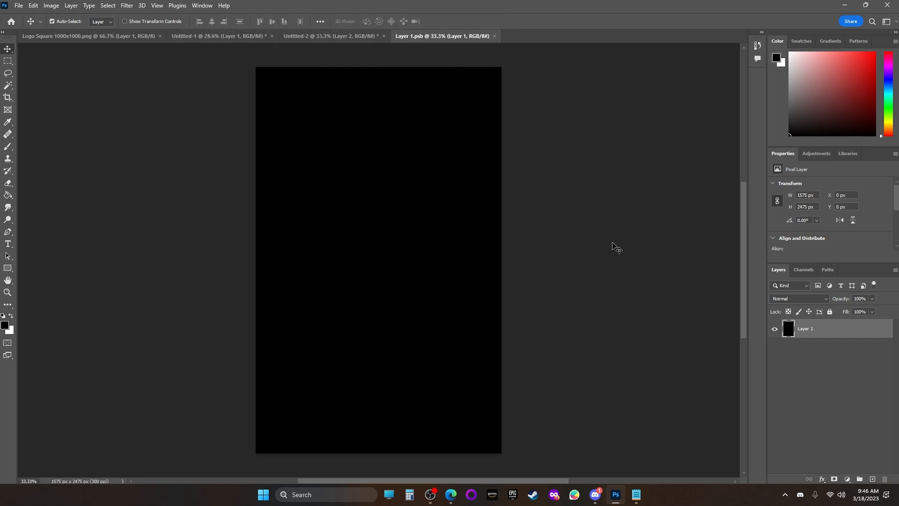
Step: In Untitled-2, hide the black layer, show and copy the dormouse image layer, and paste it into Layer 1.psb
click(341, 36)
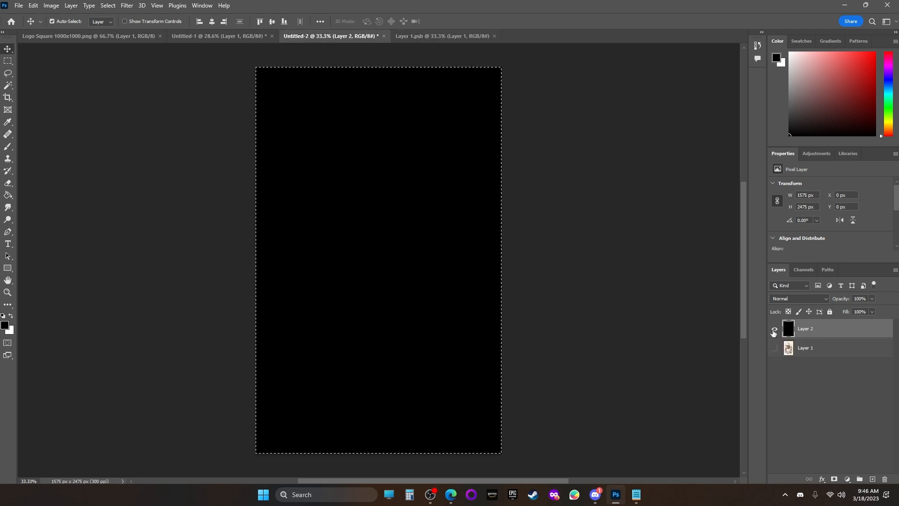
click(774, 328)
click(774, 347)
click(787, 348)
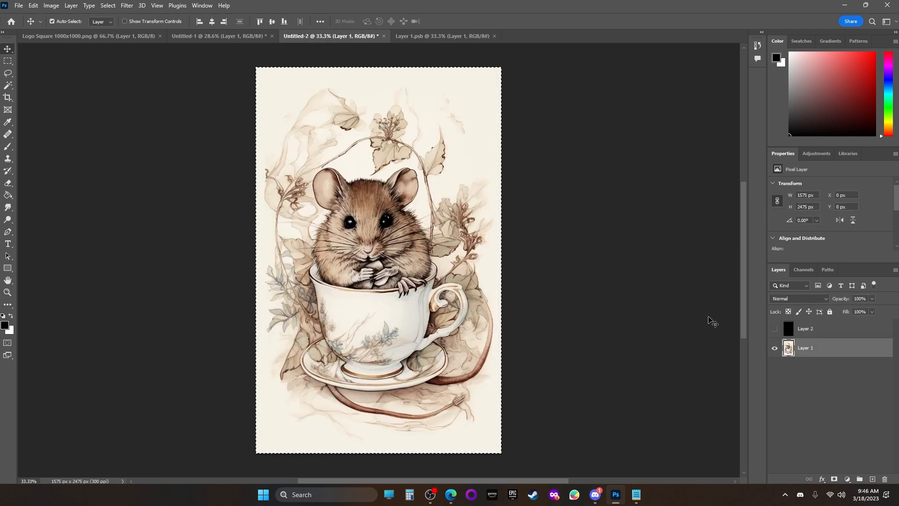
click(459, 37)
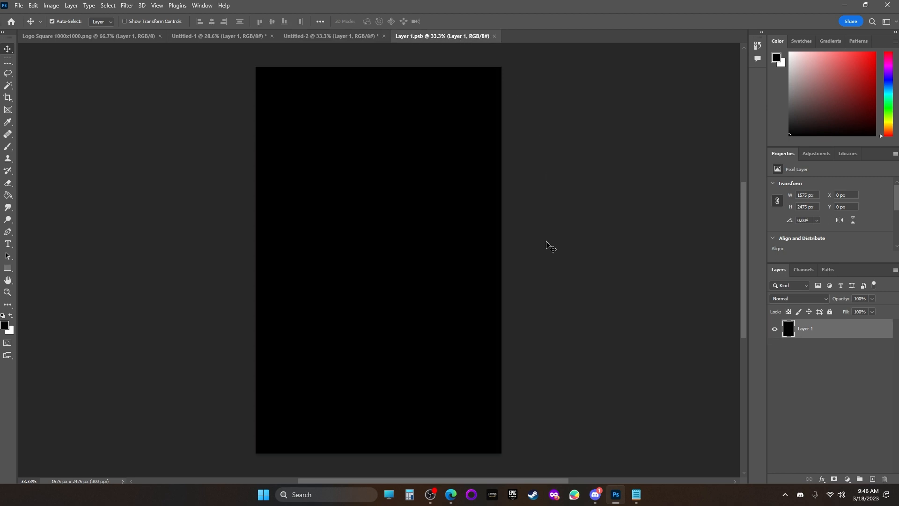
key(ctrl+v)
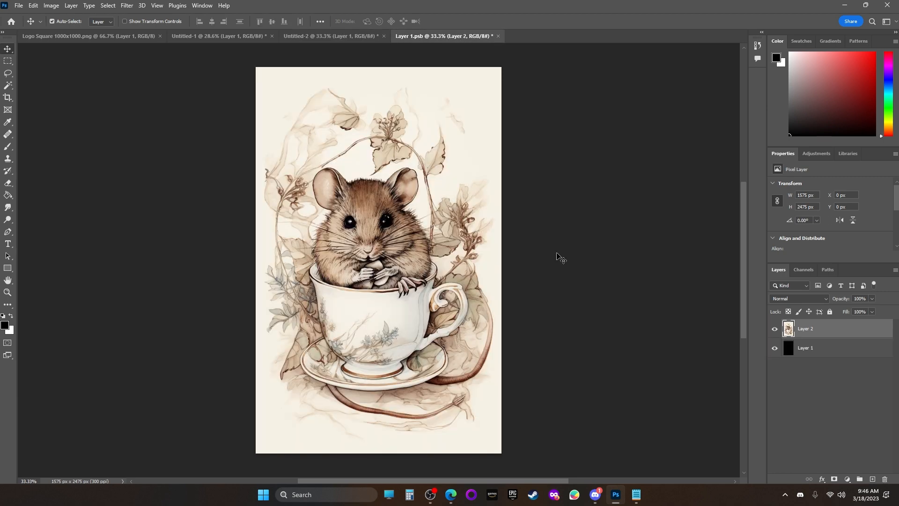
Step: Hide the black layer in Layer 1.psb, save the smart object's contents, and return to the Untitled-1 page
click(773, 349)
click(18, 5)
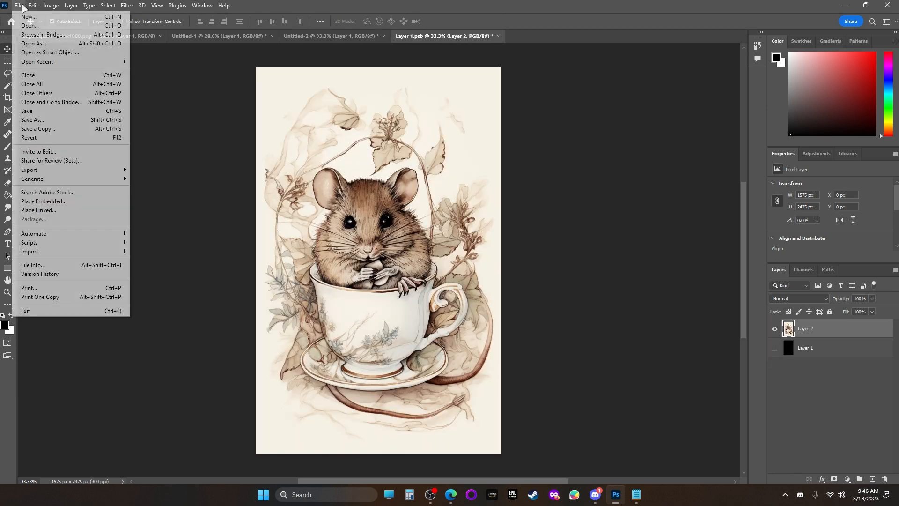
click(48, 111)
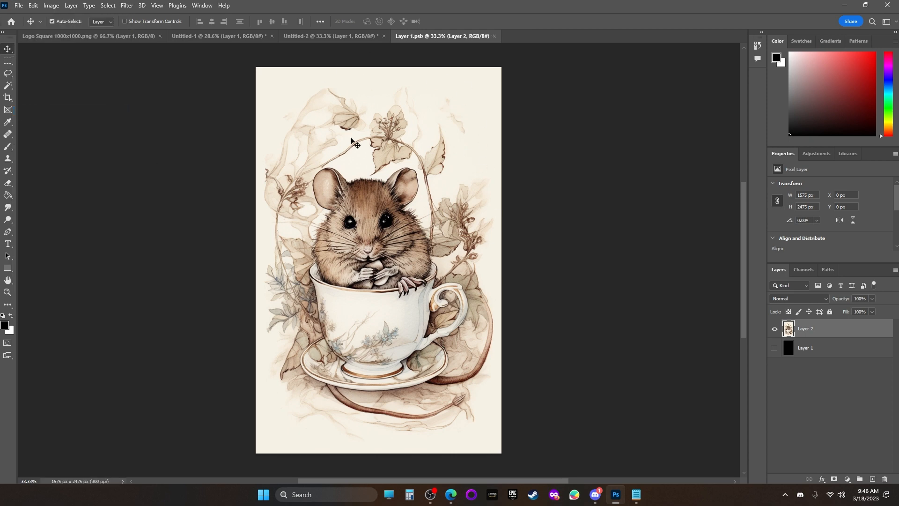
click(223, 36)
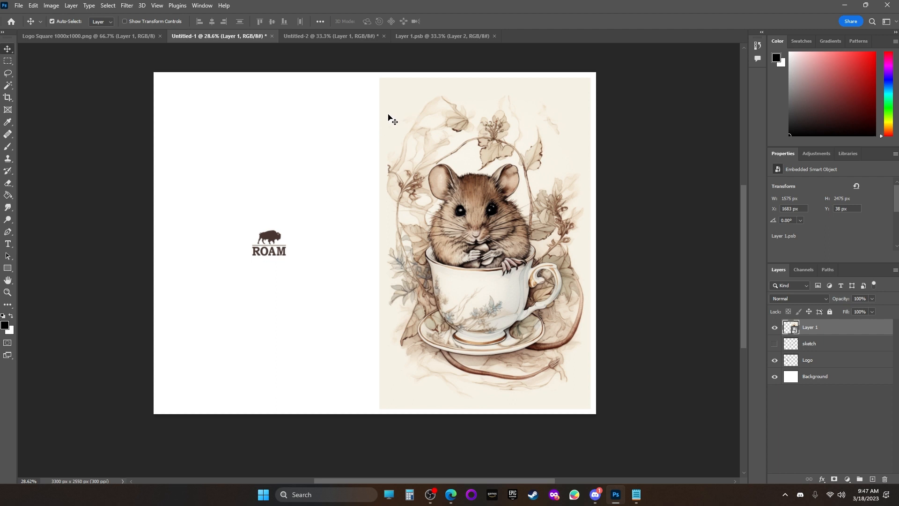
Step: In Layer 1.psb, select the cream background around the dormouse with the Magic Wand and delete it
click(438, 36)
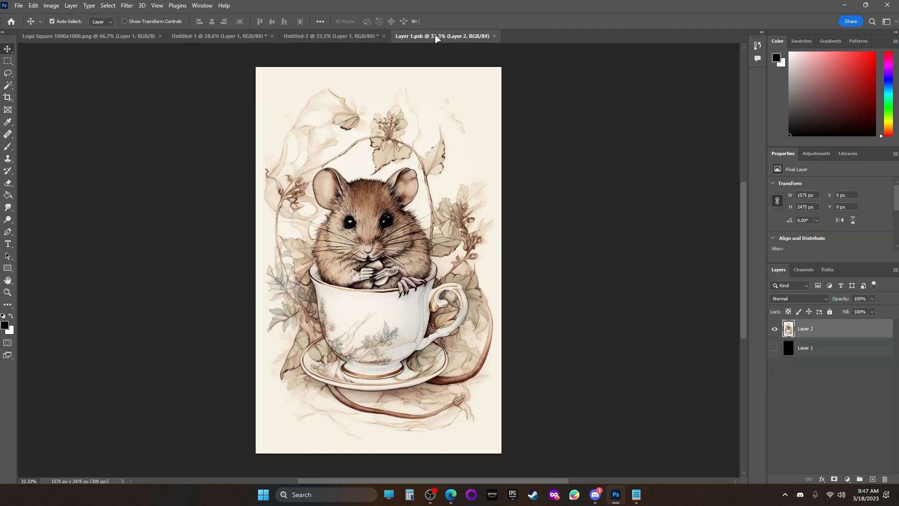
click(8, 85)
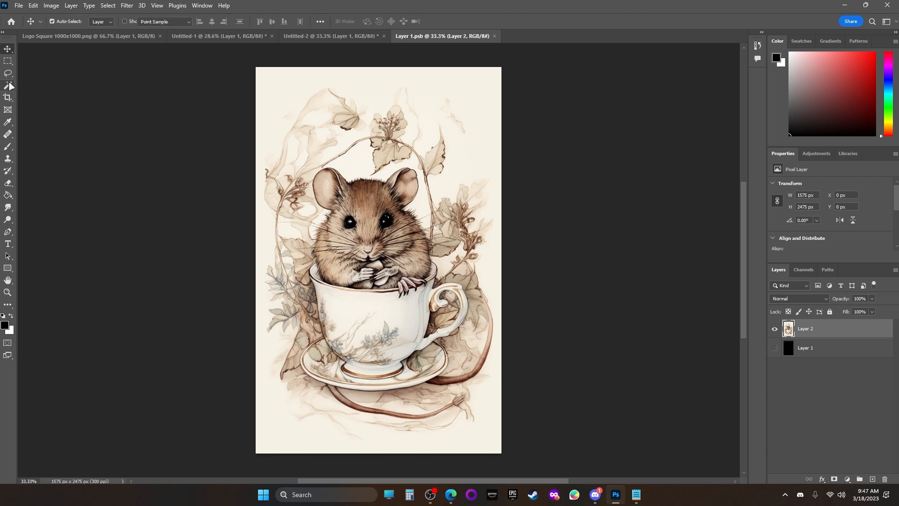
click(474, 86)
key(Delete)
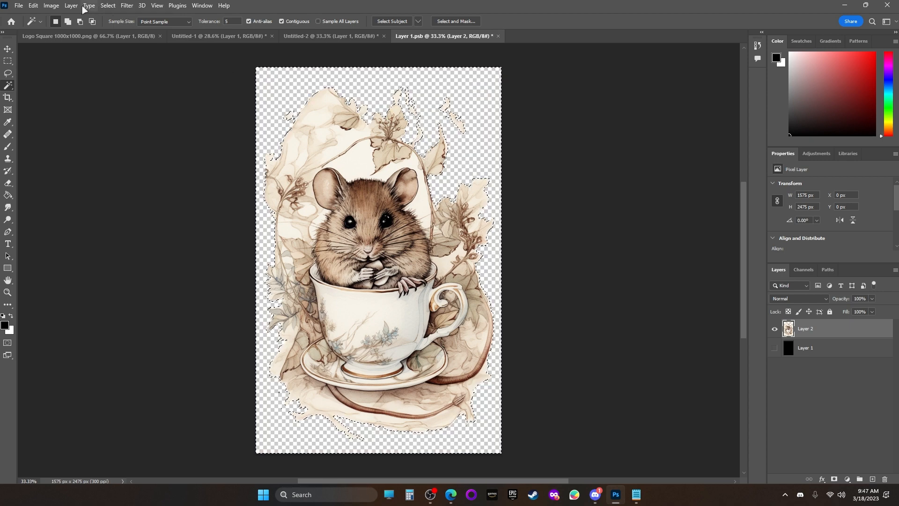
Step: Save the smart object's contents and check the cut-out dormouse on the Untitled-1 page
click(19, 6)
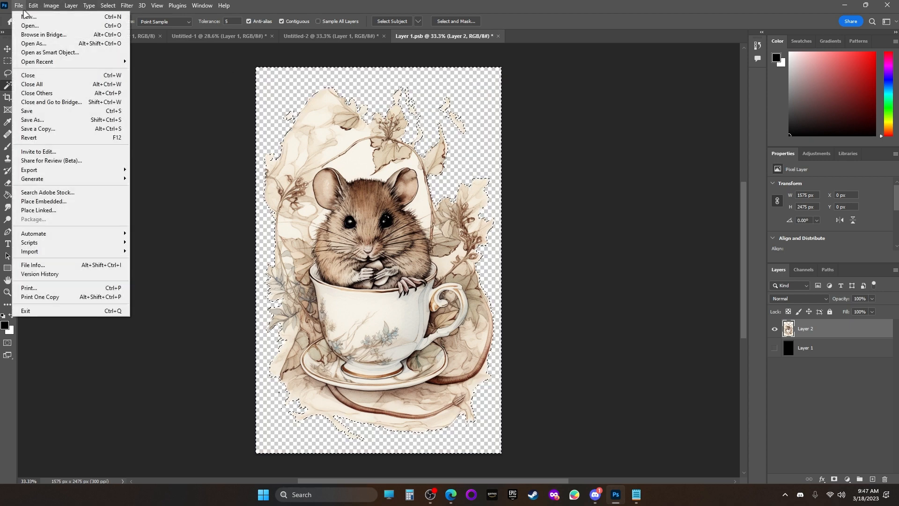
click(51, 109)
click(218, 36)
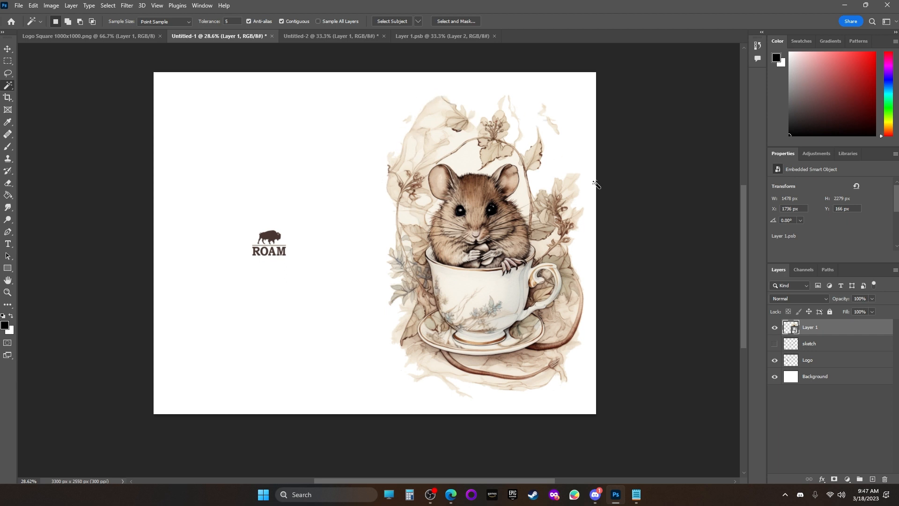
Step: Return to Layer 1.psb, undo the deletion of the cream background, and clear the selection
click(448, 39)
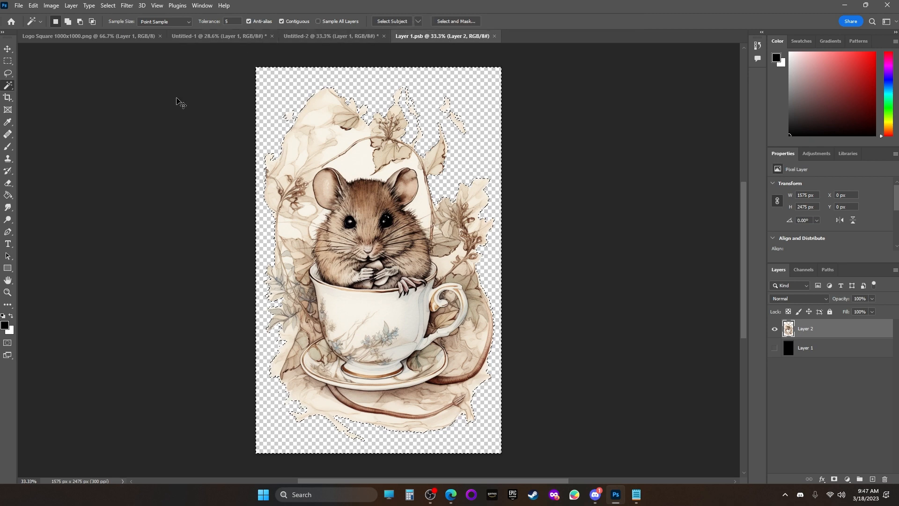
key(ctrl+z)
click(272, 84)
click(108, 5)
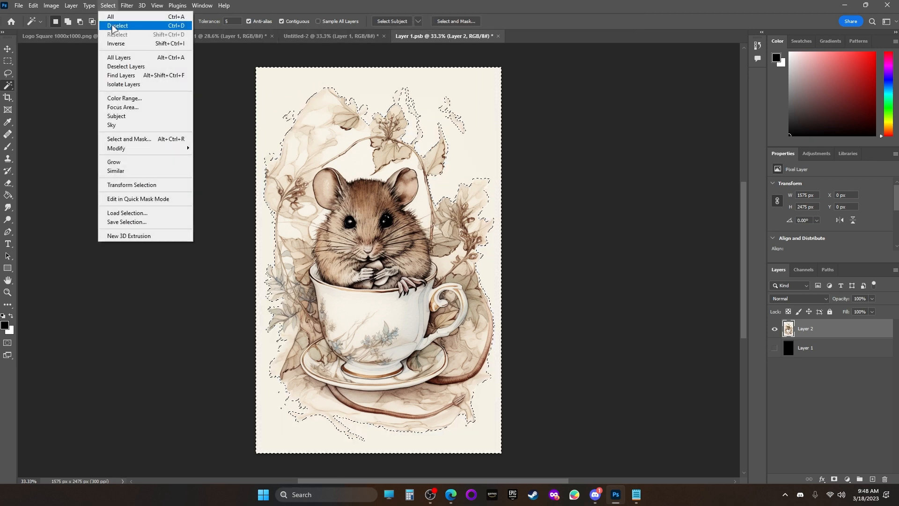
click(119, 25)
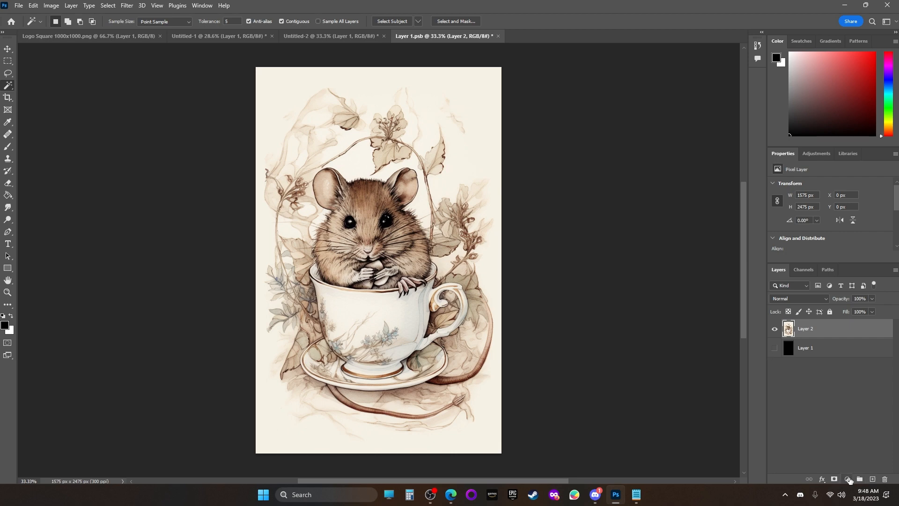
click(847, 479)
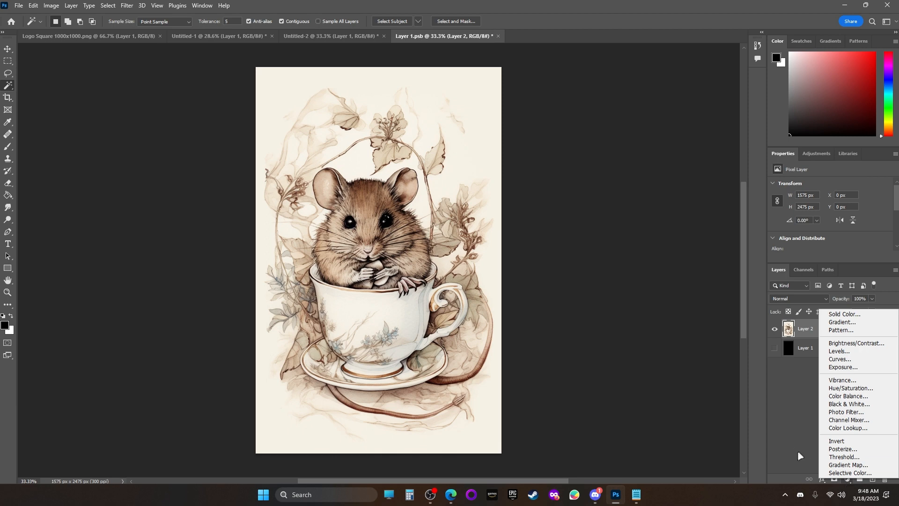
click(790, 401)
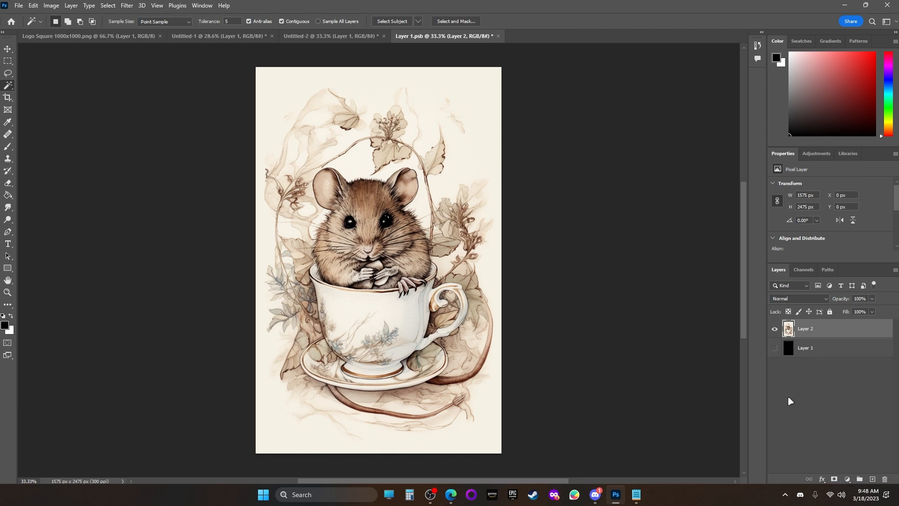
click(815, 155)
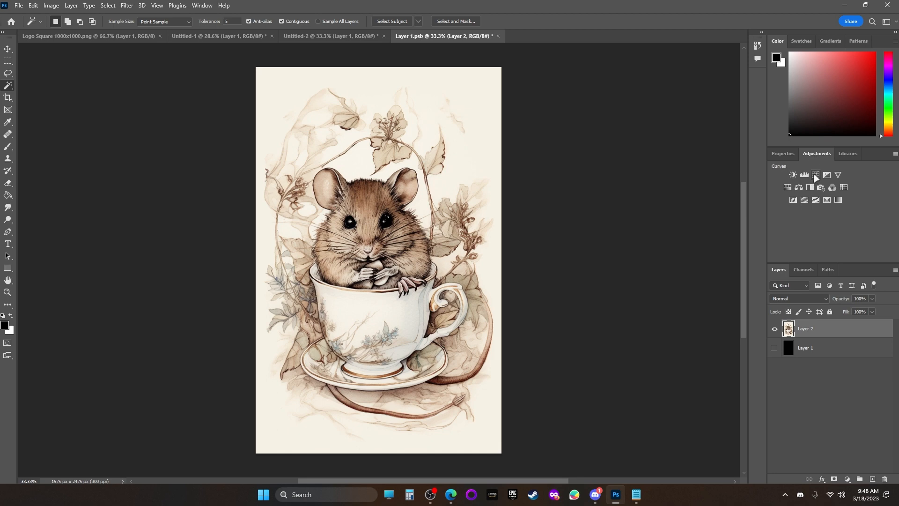
click(815, 176)
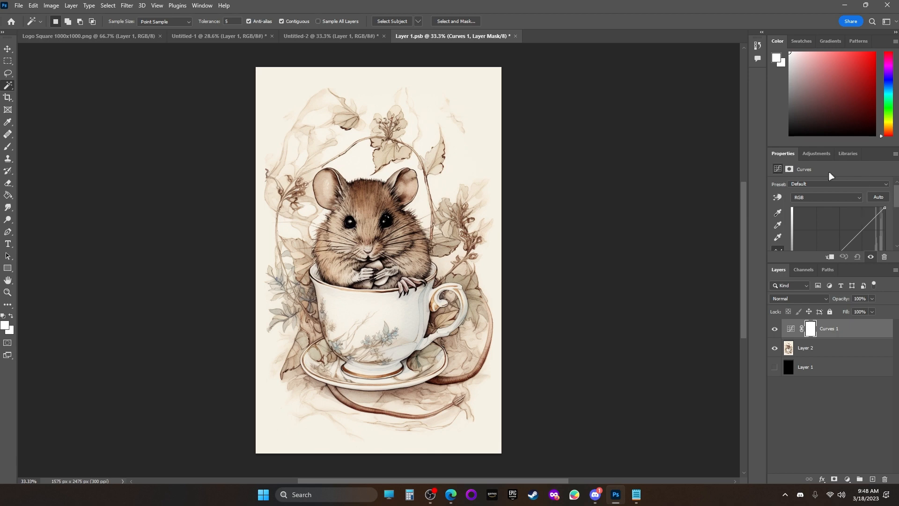
key(ctrl+z)
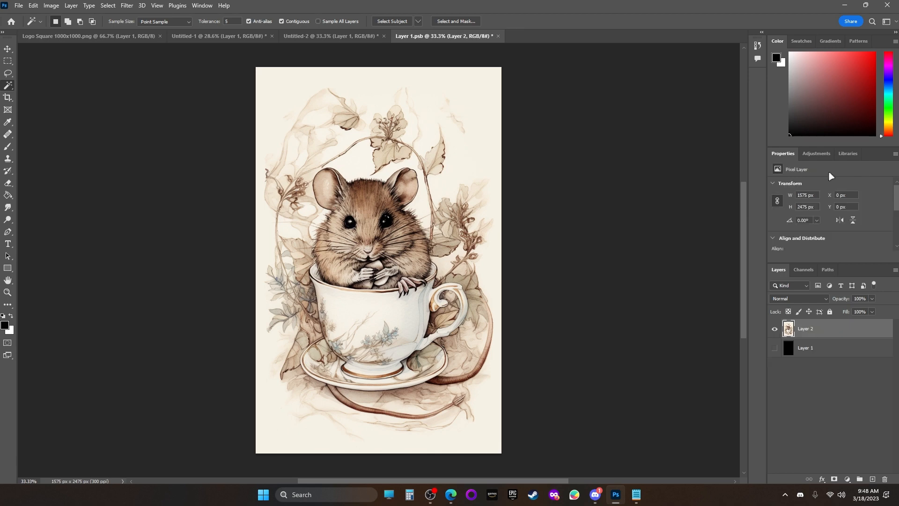
click(848, 479)
click(796, 431)
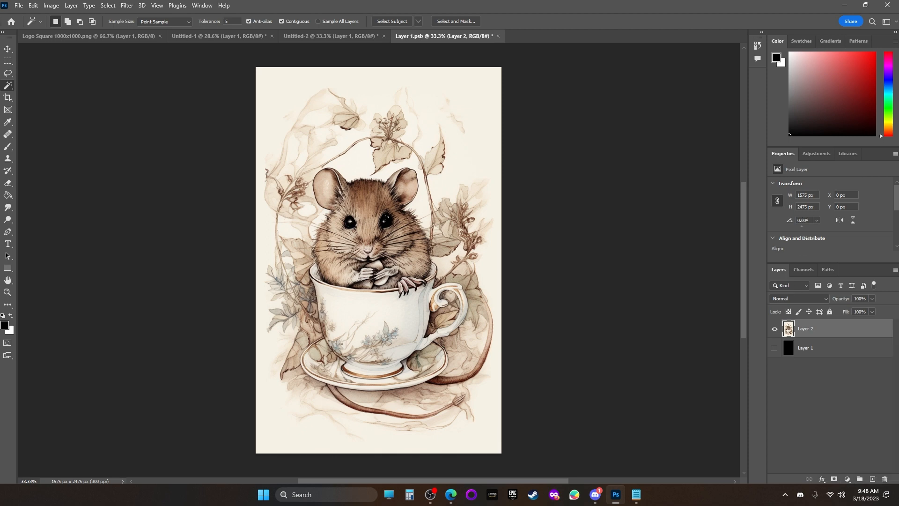
Step: Add a Levels adjustment layer above the dormouse image and set its white input level to 243
click(811, 154)
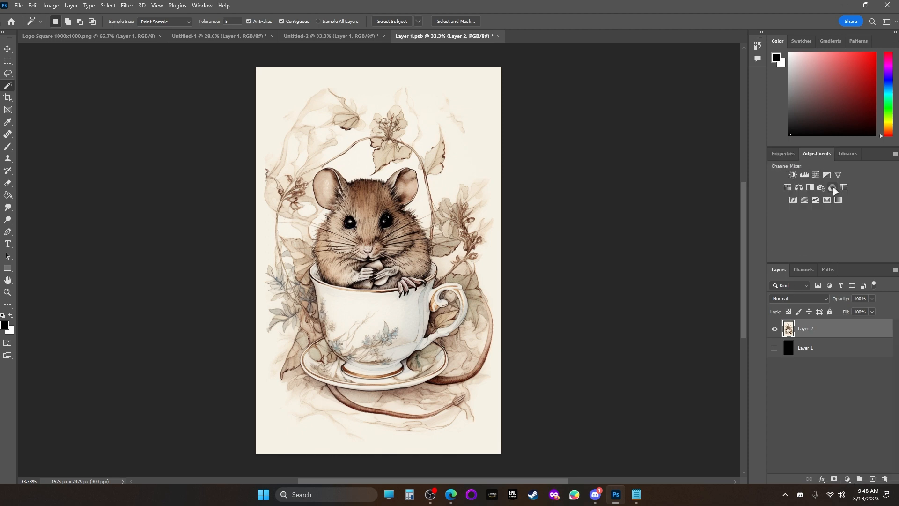
click(804, 175)
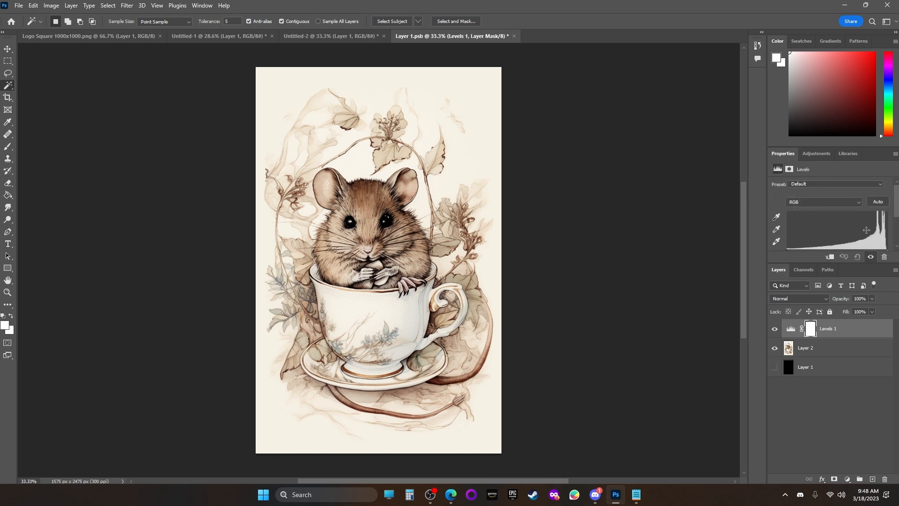
drag(895, 218, 896, 228)
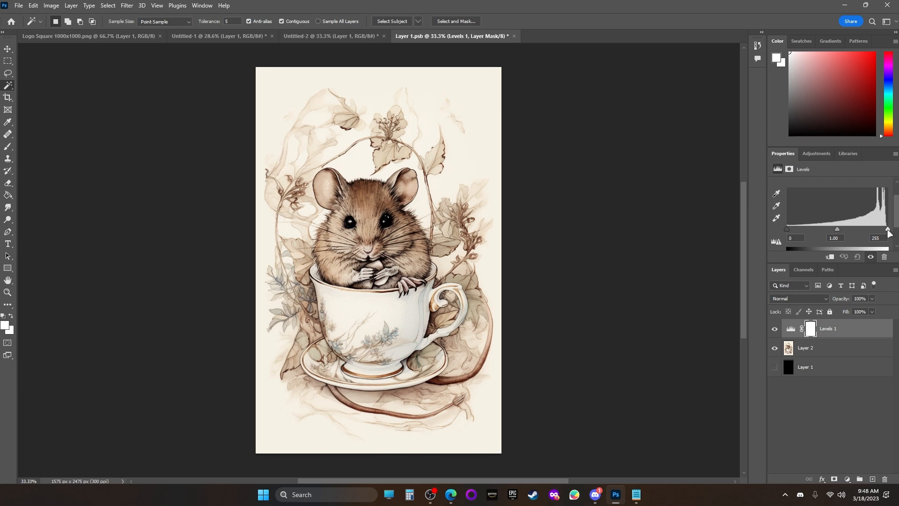
mouse_move(889, 233)
mouse_down()
mouse_move(848, 234)
mouse_move(881, 231)
mouse_up()
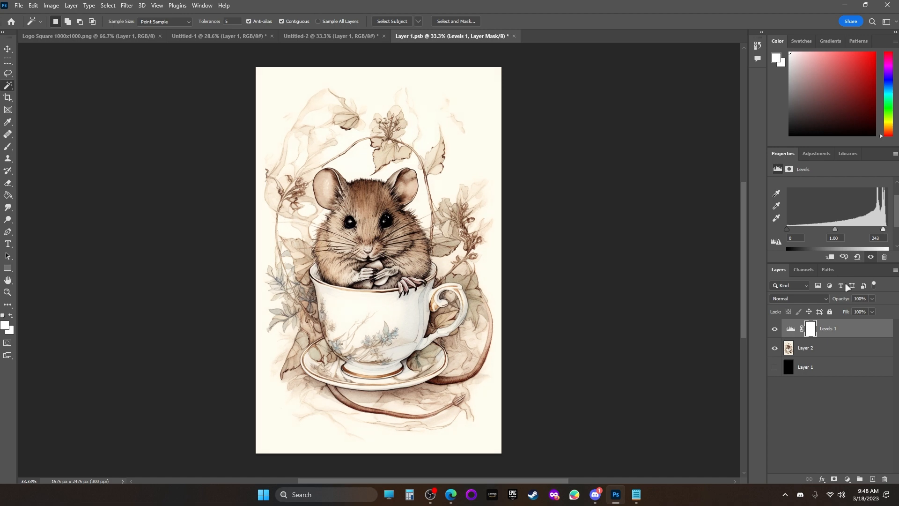
Step: Show the black Layer 1, hide the dormouse and Levels layers, and fill Layer 1 with white
click(807, 372)
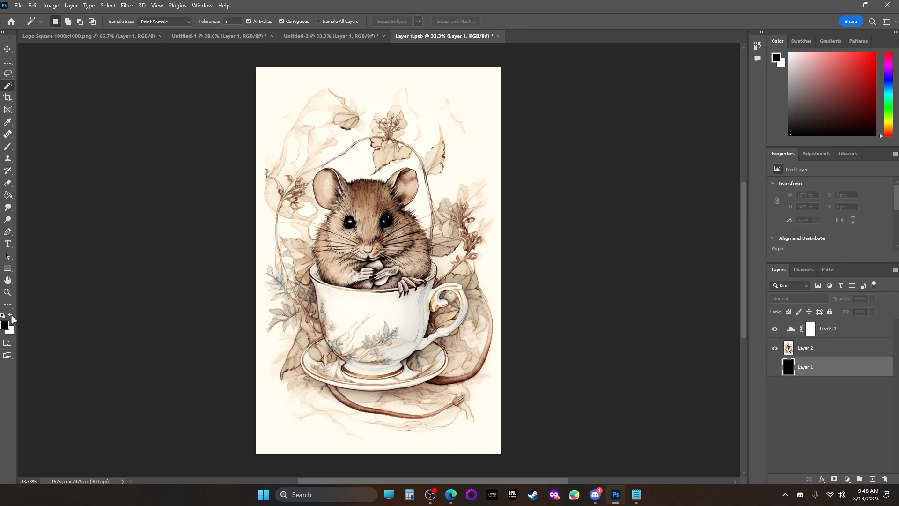
click(11, 316)
click(8, 194)
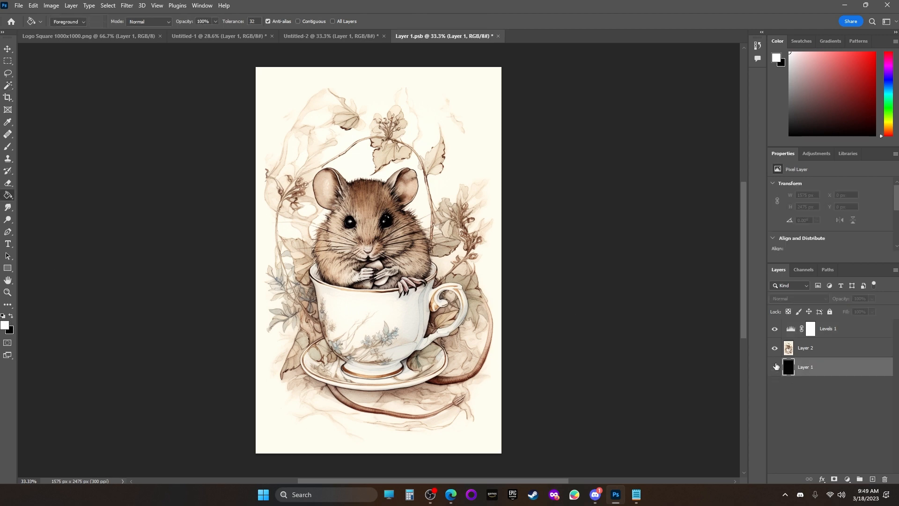
click(775, 367)
click(774, 348)
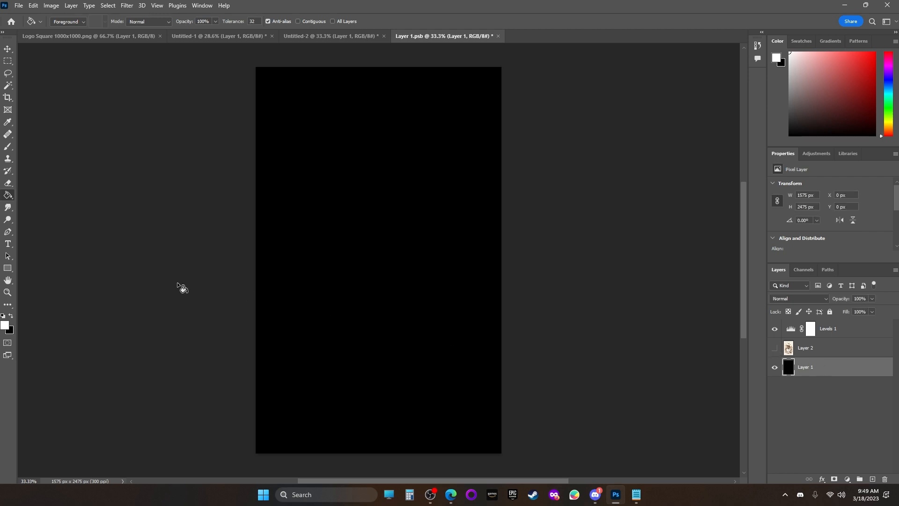
click(774, 329)
click(409, 304)
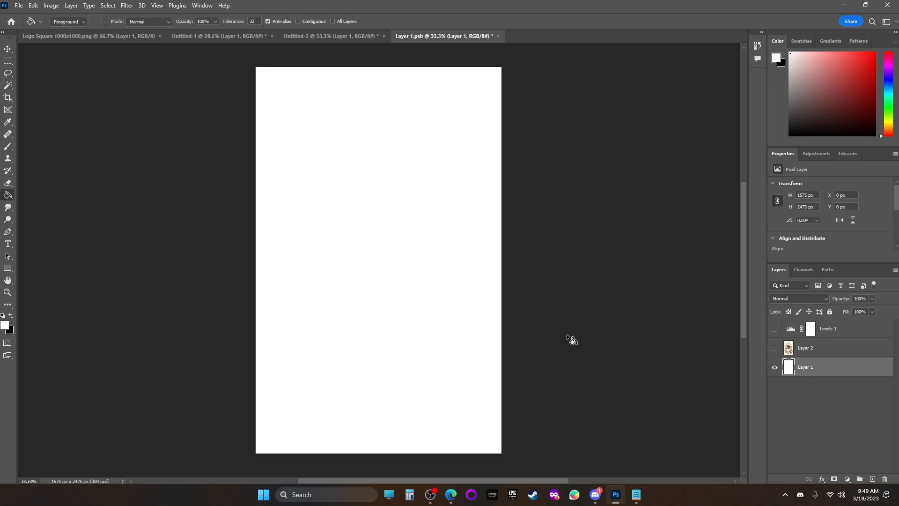
Step: Show the dormouse and Levels layers again and compare the image background against the white layer
click(774, 347)
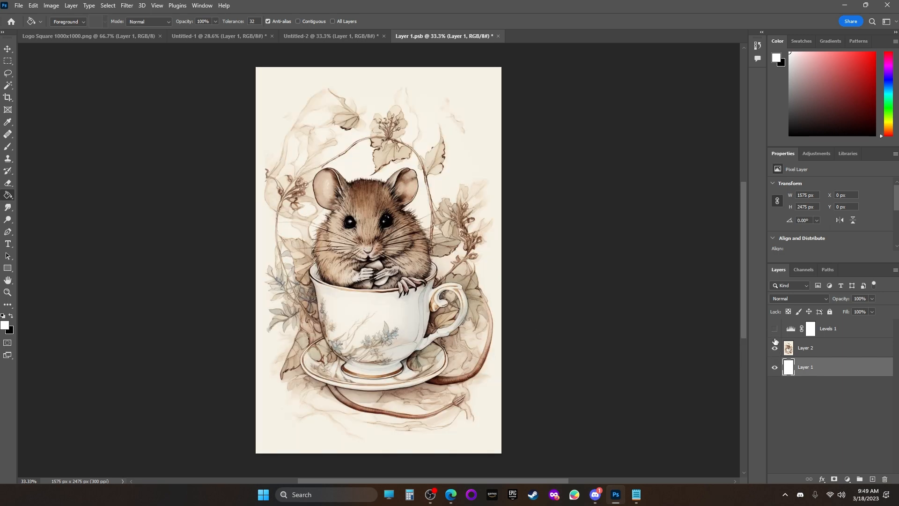
click(774, 329)
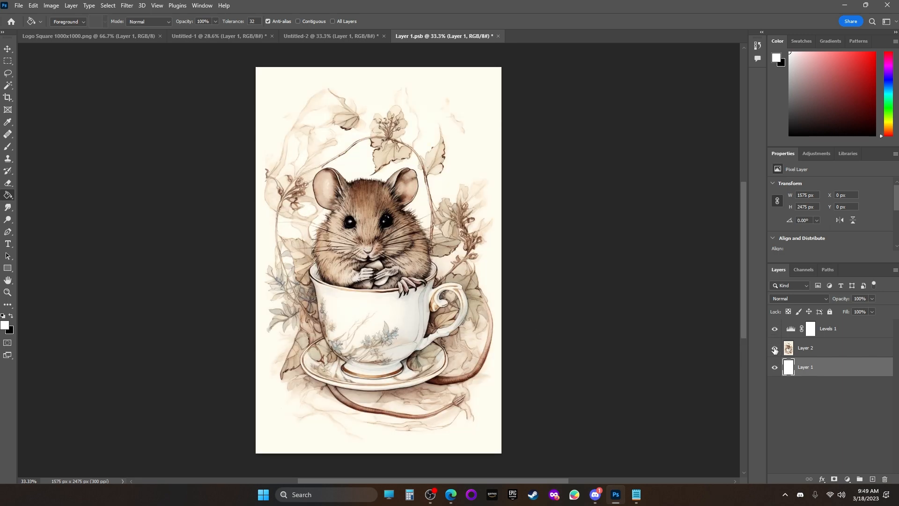
click(775, 347)
click(774, 348)
click(775, 348)
click(774, 348)
Step: Set the Levels adjustment in Layer 1.psb to a white input level of 237 and a midtone value of 0.73
click(831, 334)
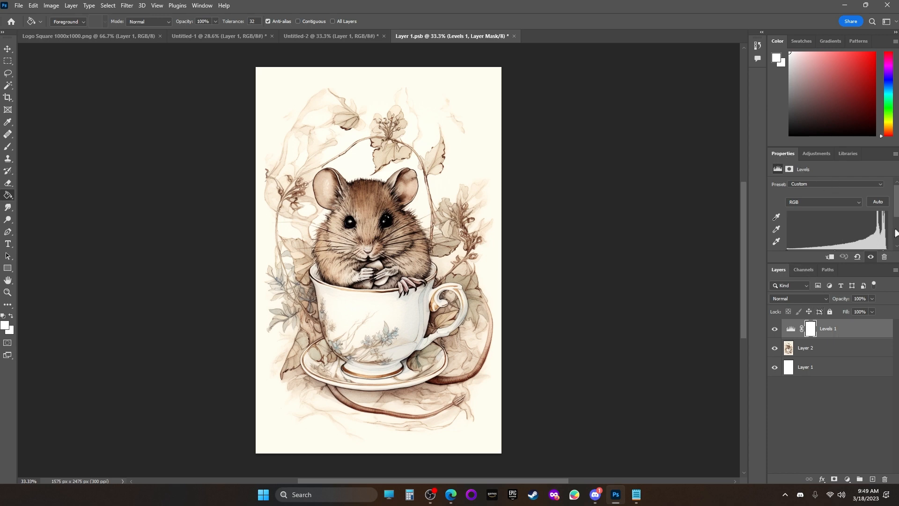
drag(848, 262, 850, 294)
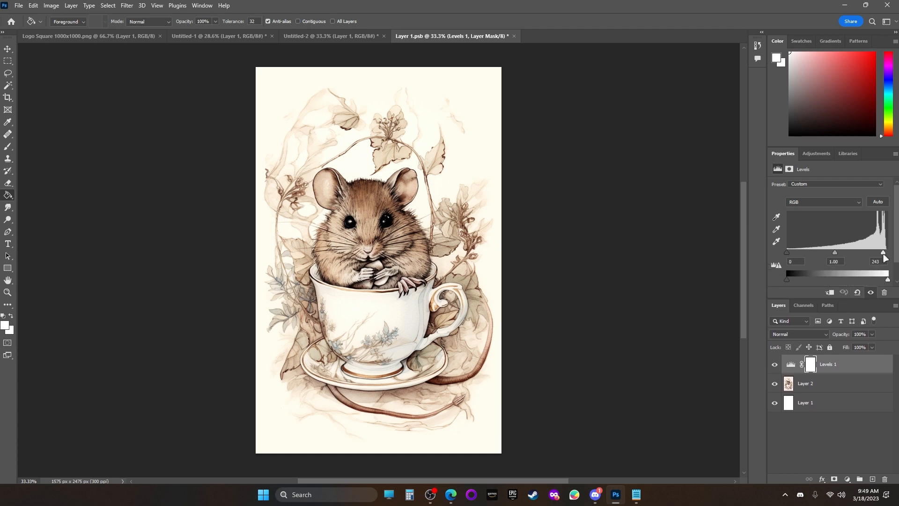
drag(883, 255, 880, 256)
drag(835, 256, 812, 259)
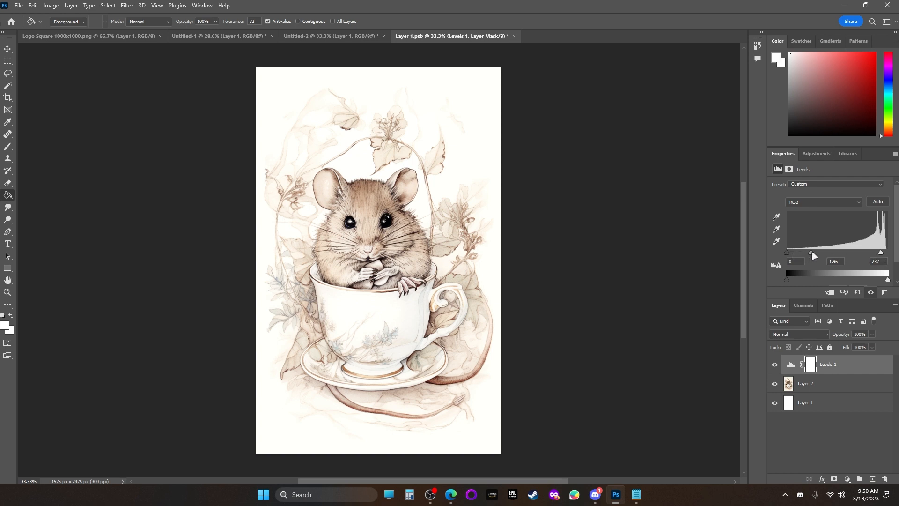
drag(814, 255, 845, 256)
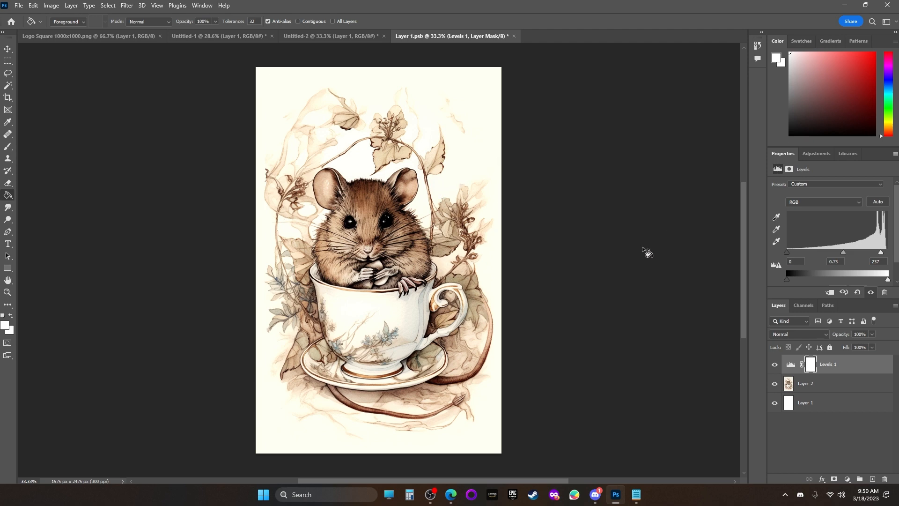
Step: Save the smart object's contents and return to the Untitled-1 page
click(19, 6)
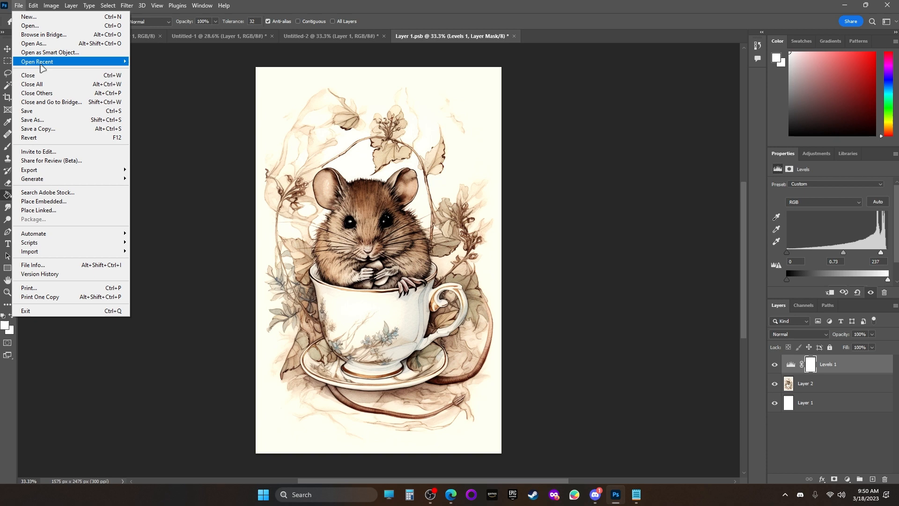
click(40, 111)
click(112, 36)
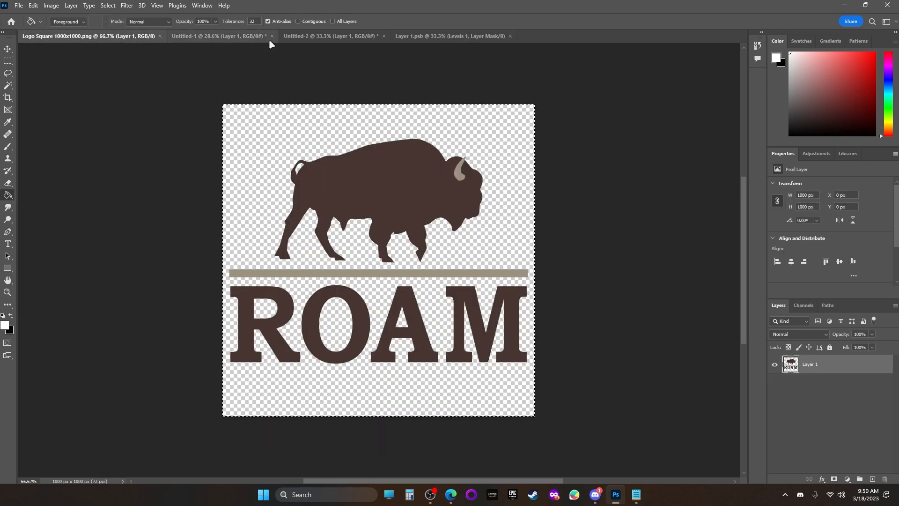
click(237, 38)
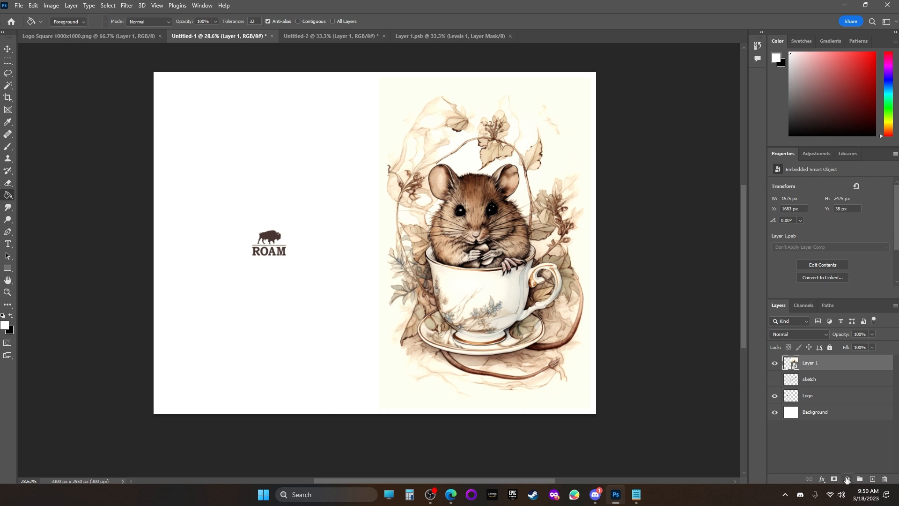
Step: Add a Levels adjustment layer above Layer 1 in Untitled-1 and set its white input level to 233
click(847, 479)
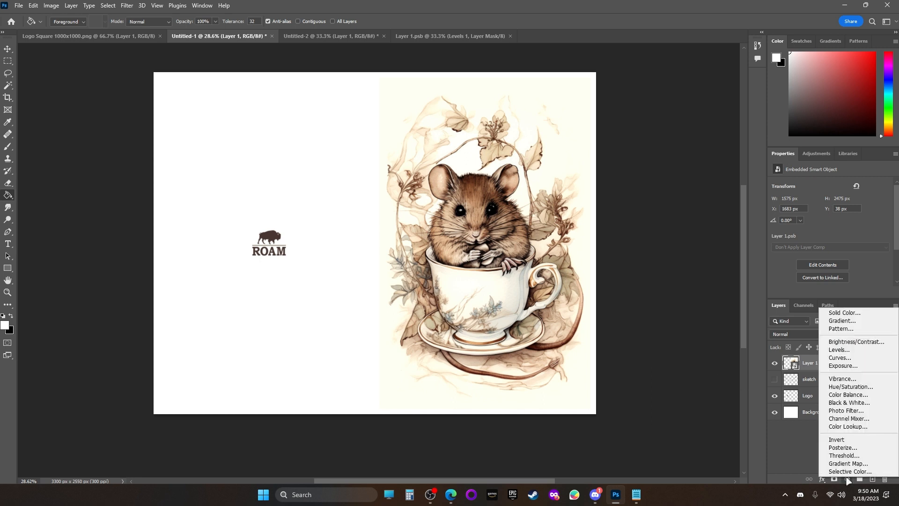
click(859, 351)
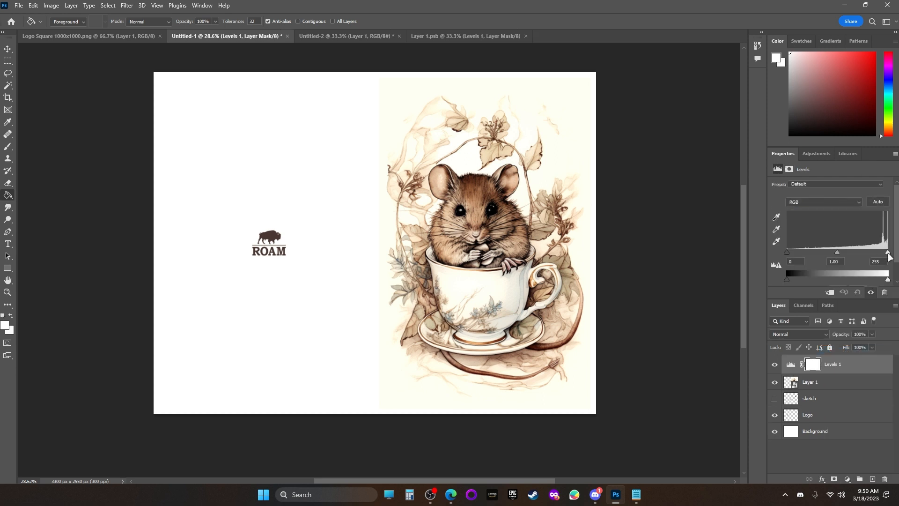
drag(888, 252, 885, 254)
drag(886, 259, 881, 259)
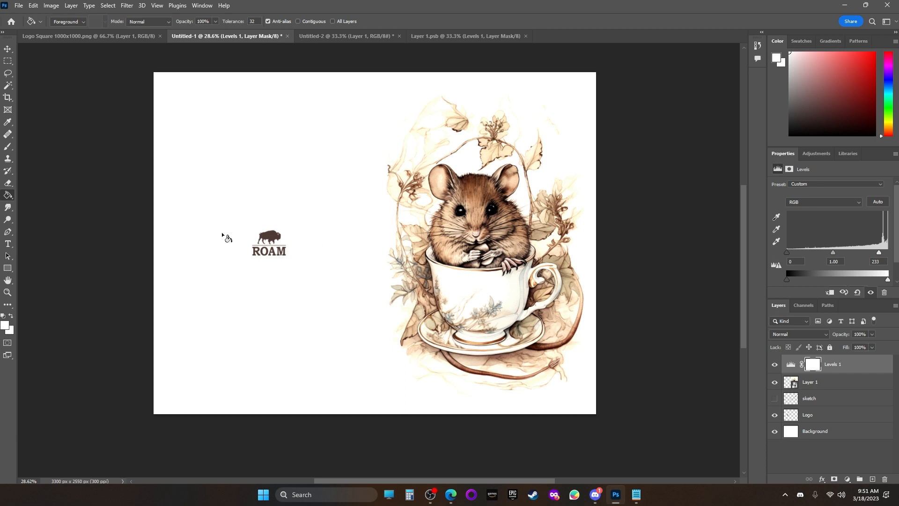
Step: Open the print settings for the Untitled-1 card page
click(18, 5)
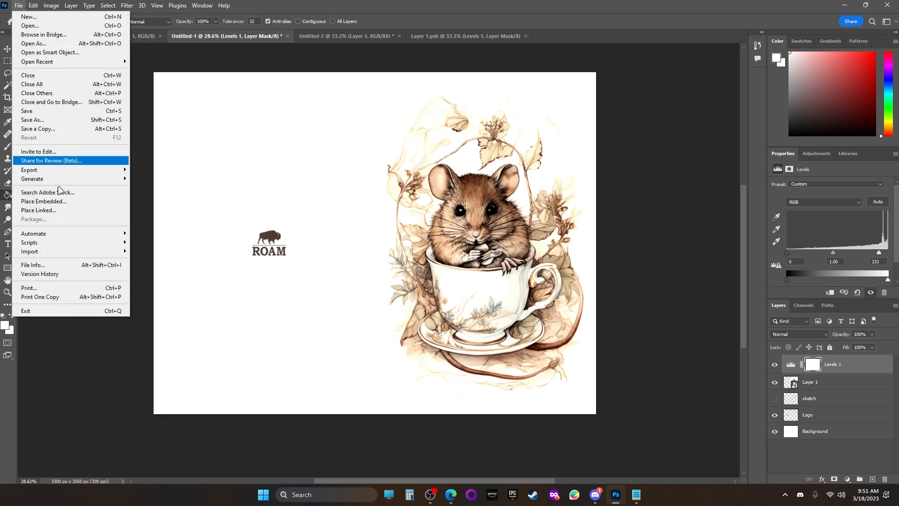
click(29, 287)
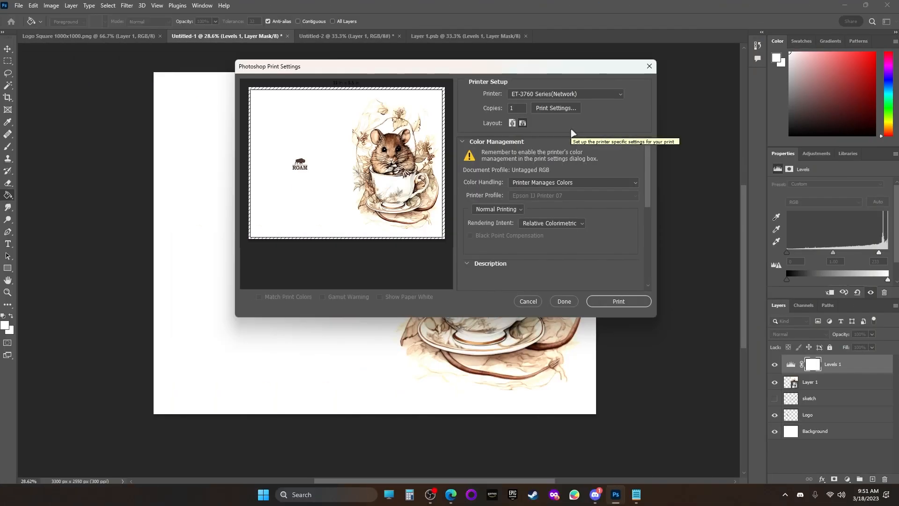
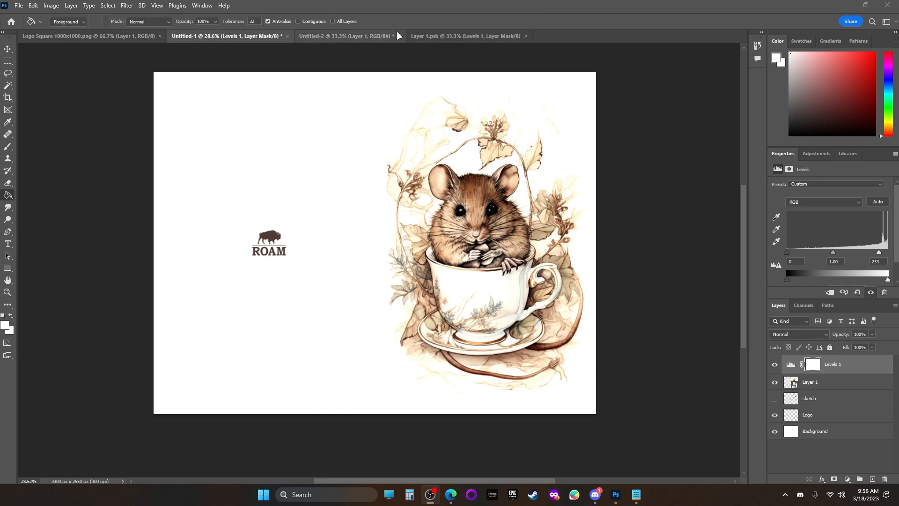
Step: Close the Layer 1.psb document
click(525, 36)
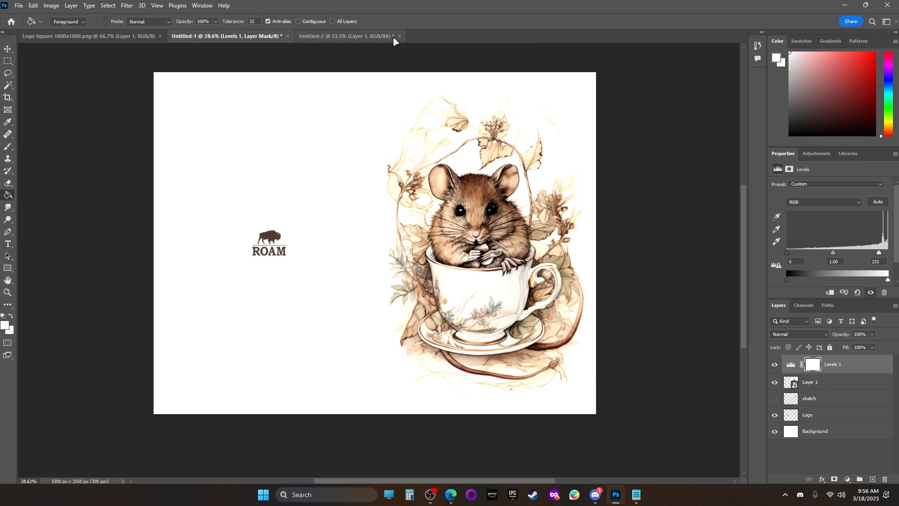
Step: Close the Untitled-2 document without saving and hide the Levels 1 adjustment layer in Untitled-1
click(398, 36)
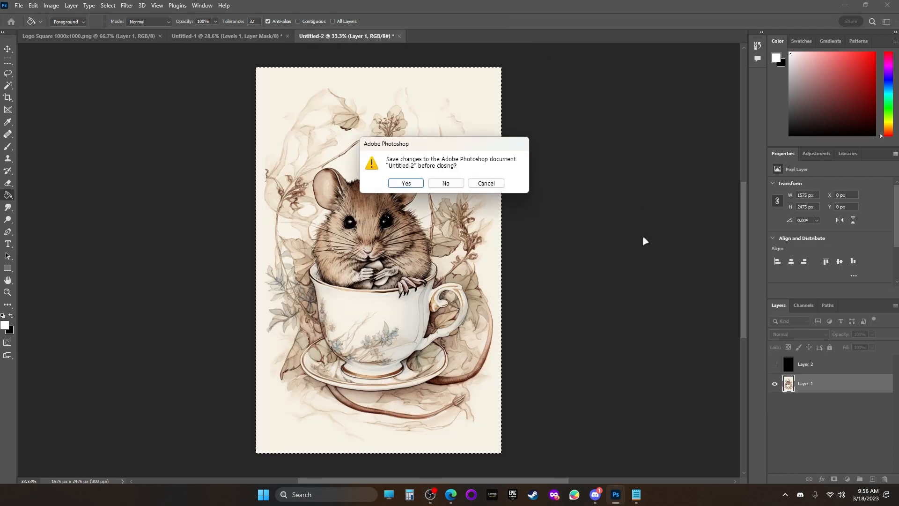
click(446, 188)
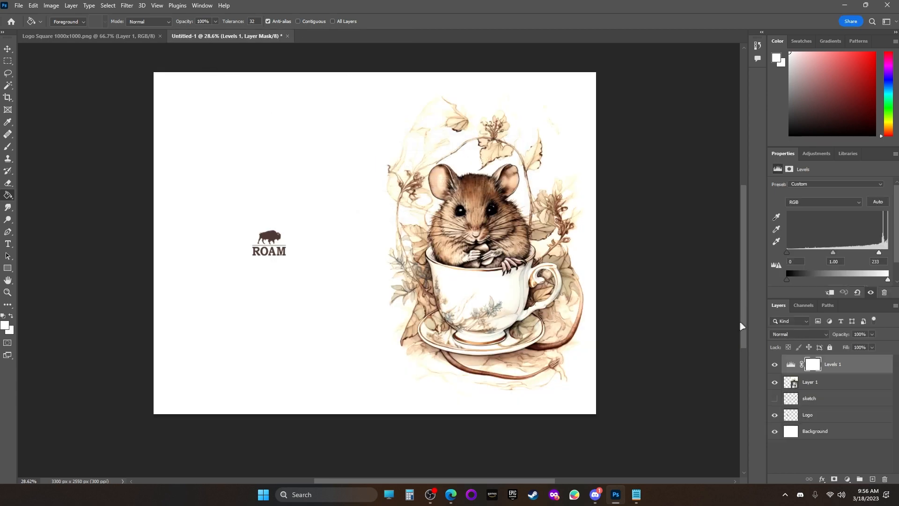
click(774, 364)
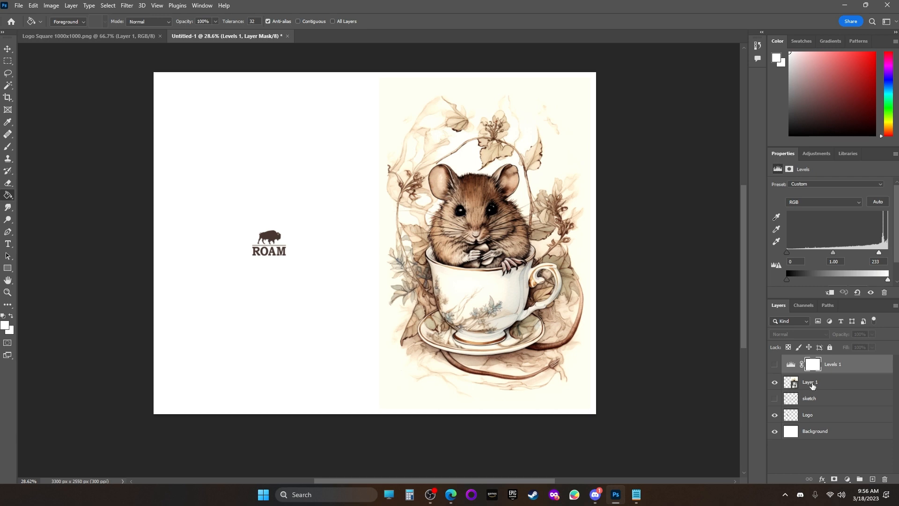
Step: Open the contents of the Layer 1 smart object for editing
double_click(811, 382)
click(851, 388)
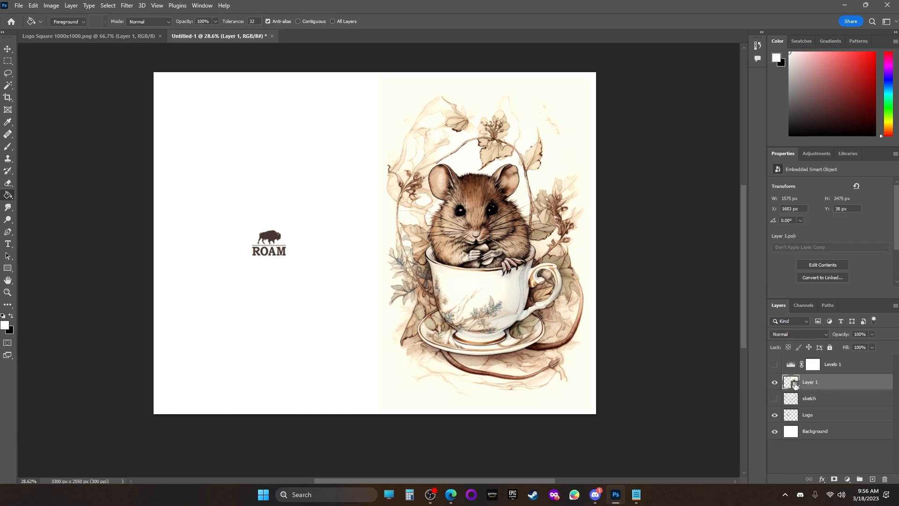
double_click(790, 383)
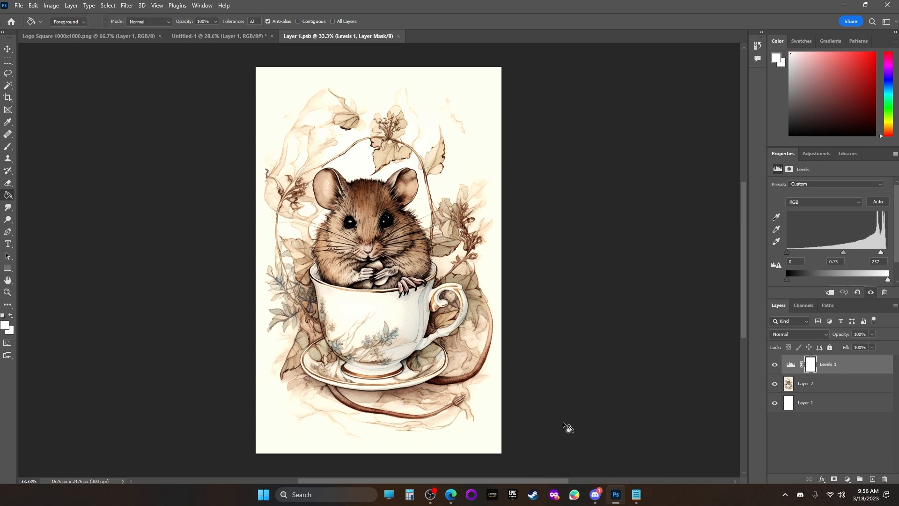
Step: Switch to Discord, enlarge the dormouse Image #4 in the ai-generation channel and copy it
click(800, 495)
click(586, 230)
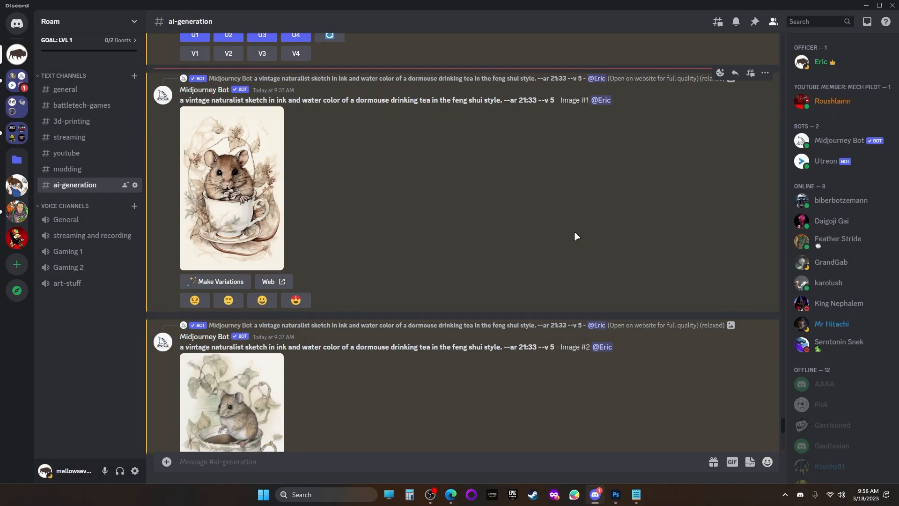
scroll(398, 227, down, 5)
scroll(452, 237, down, 8)
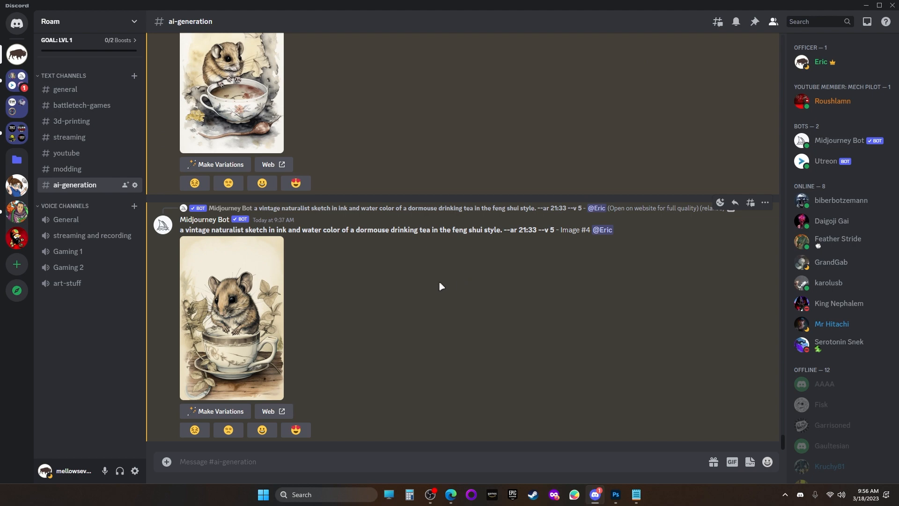
click(253, 306)
right_click(445, 251)
click(466, 260)
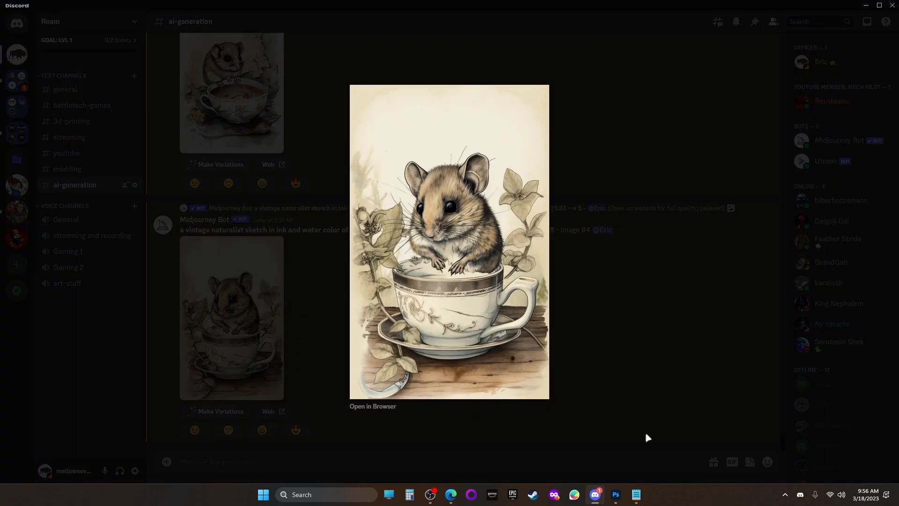
Step: Switch to Photoshop, paste the copied dormouse above Layer 2 in Layer 1.psb and move it to the canvas's lower-left corner
click(616, 495)
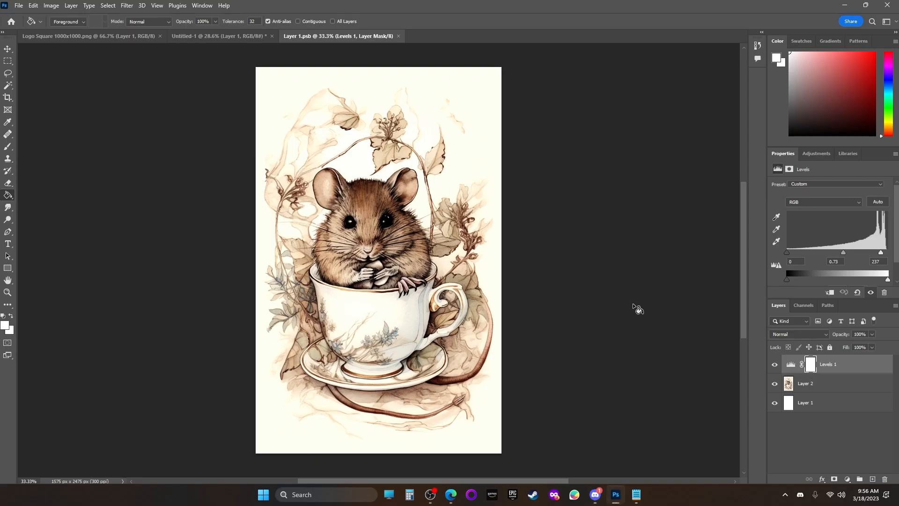
click(806, 388)
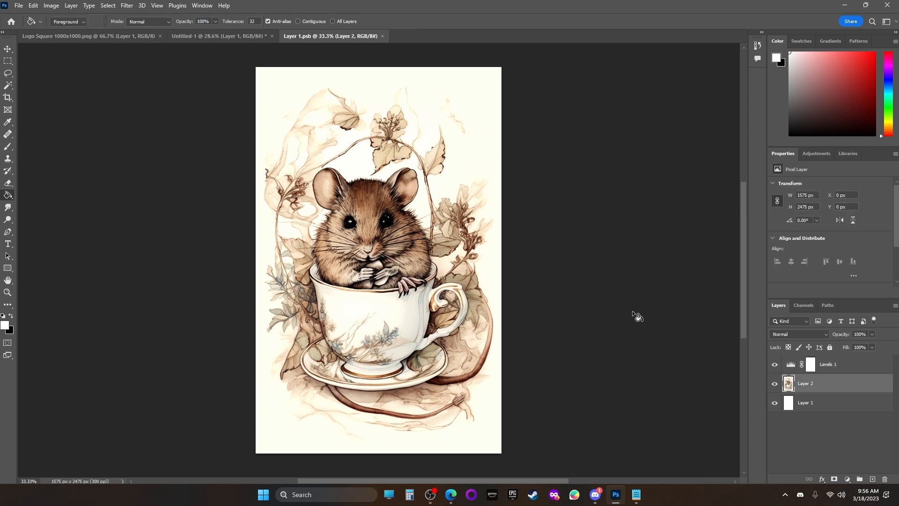
key(ctrl+v)
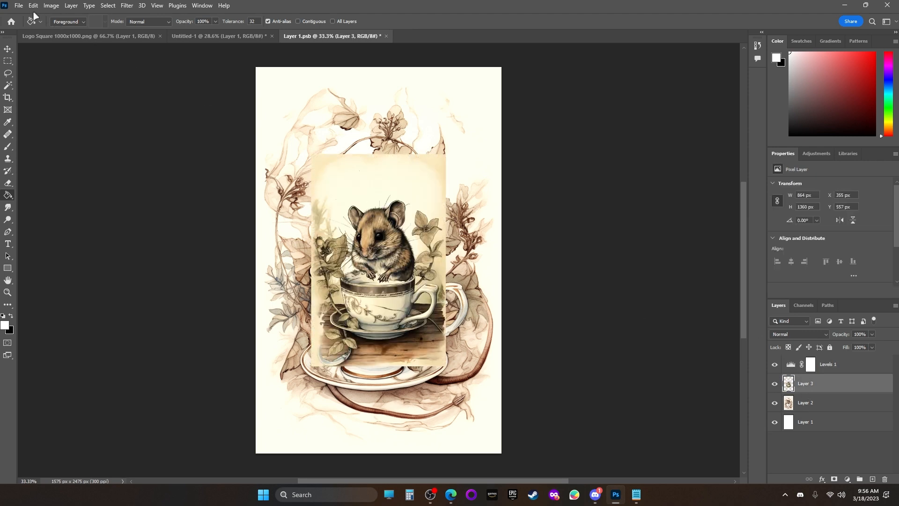
click(7, 49)
drag(388, 217, 331, 304)
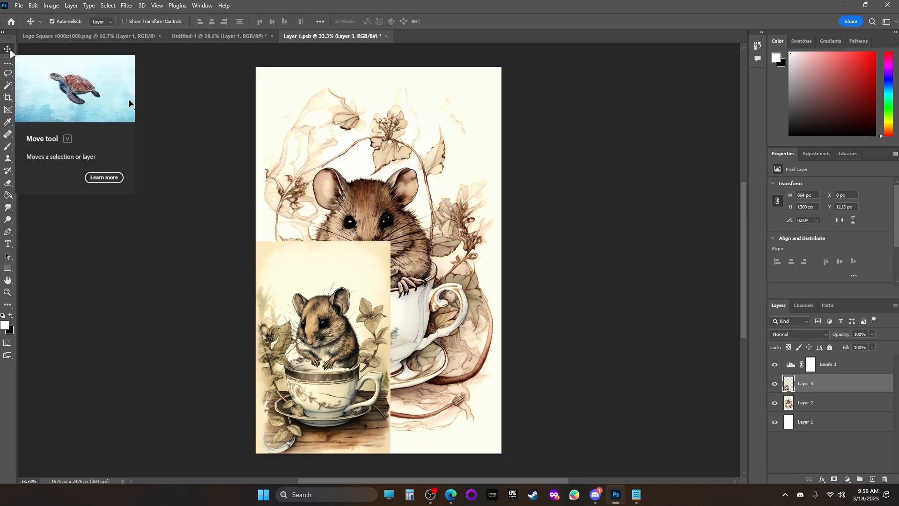
Step: Scale the pasted dormouse layer to about 1578 × 2485 px so it covers the whole canvas
click(33, 6)
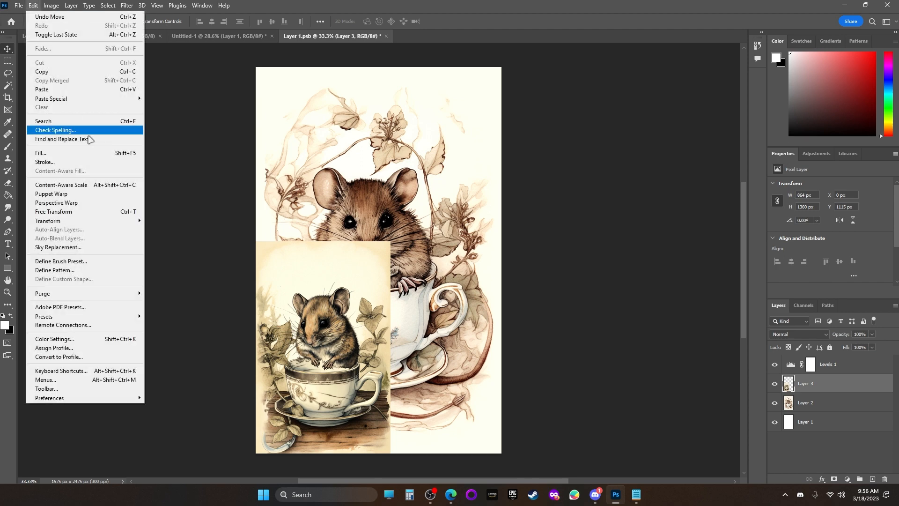
mouse_move(102, 221)
click(176, 234)
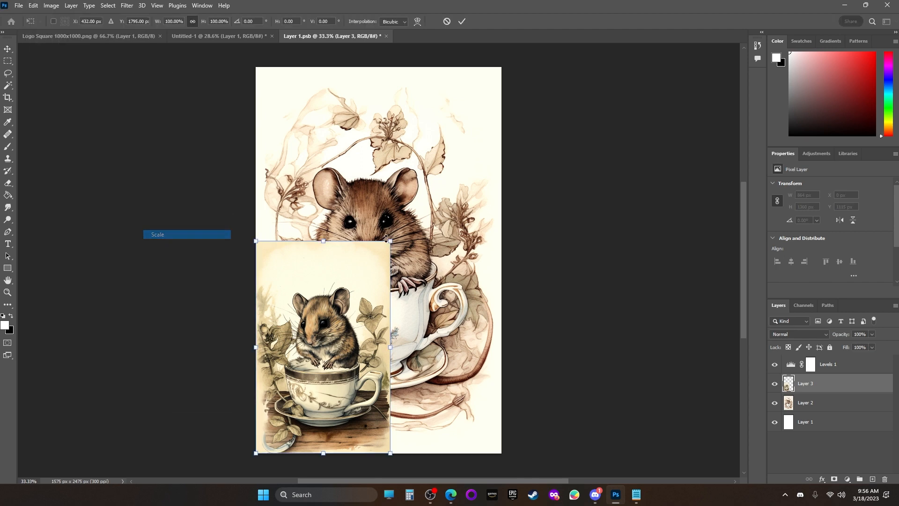
drag(392, 239, 518, 72)
click(462, 21)
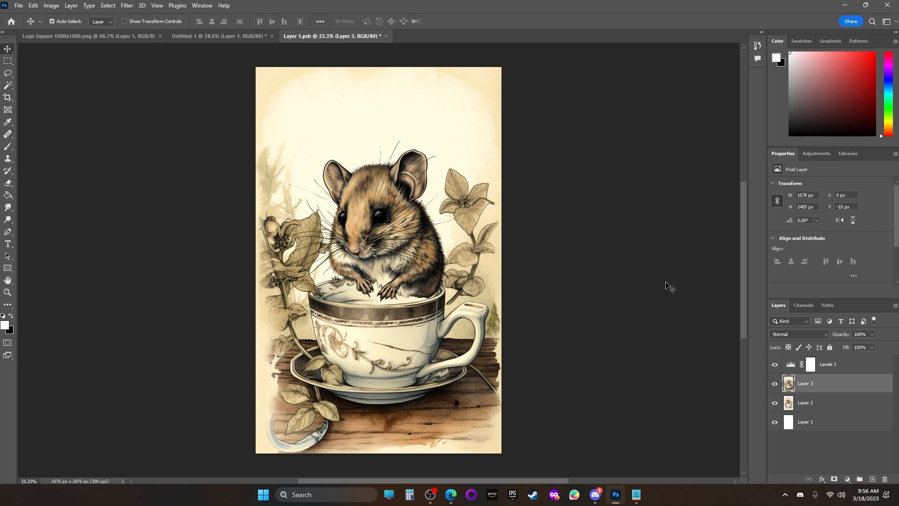
Step: Adjust the Levels 1 layer in Layer 1.psb to a white input level of 247 and a midtone value of 1.00
click(823, 369)
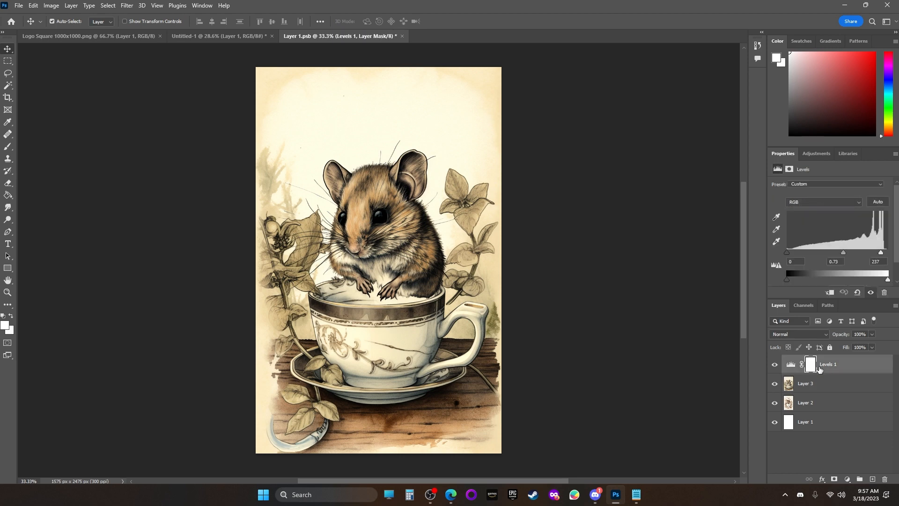
mouse_move(881, 255)
mouse_down()
mouse_move(867, 259)
mouse_move(890, 254)
mouse_up()
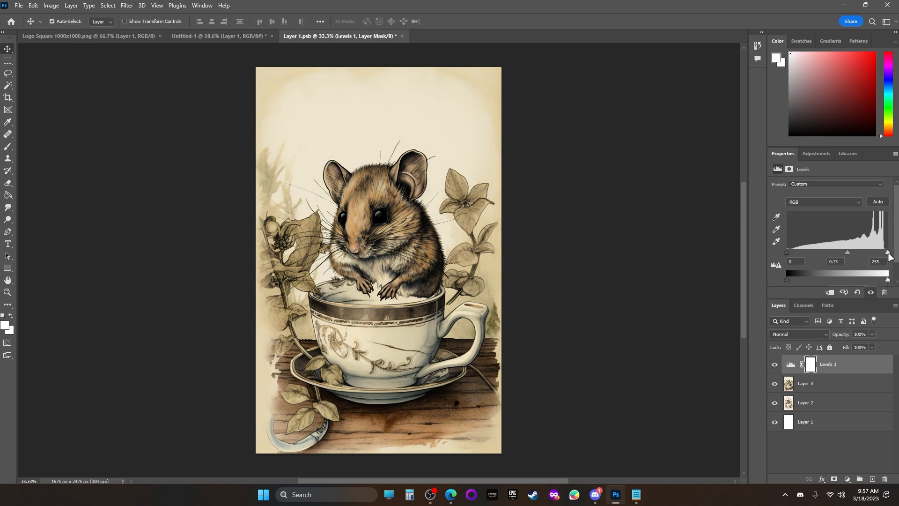
drag(889, 257, 887, 257)
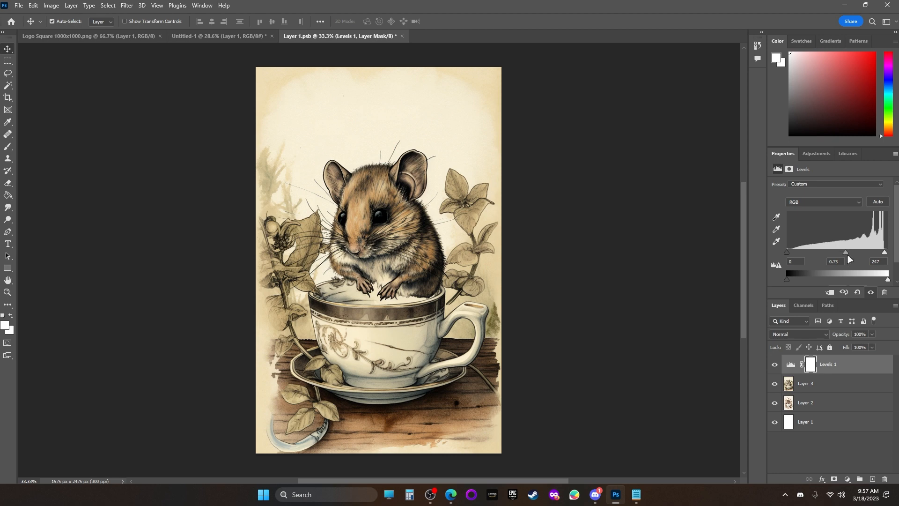
drag(849, 257, 841, 260)
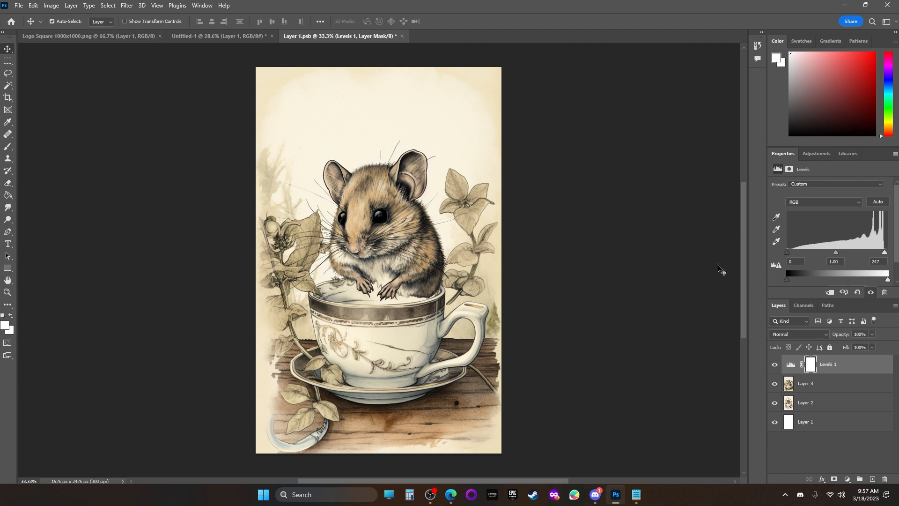
Step: Save Layer 1.psb and return to the Untitled-1 card page
click(19, 6)
click(112, 111)
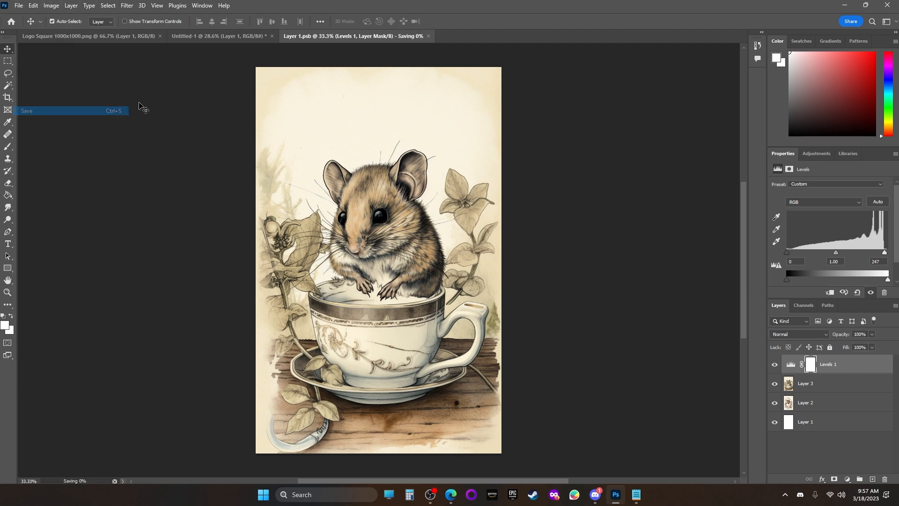
click(180, 37)
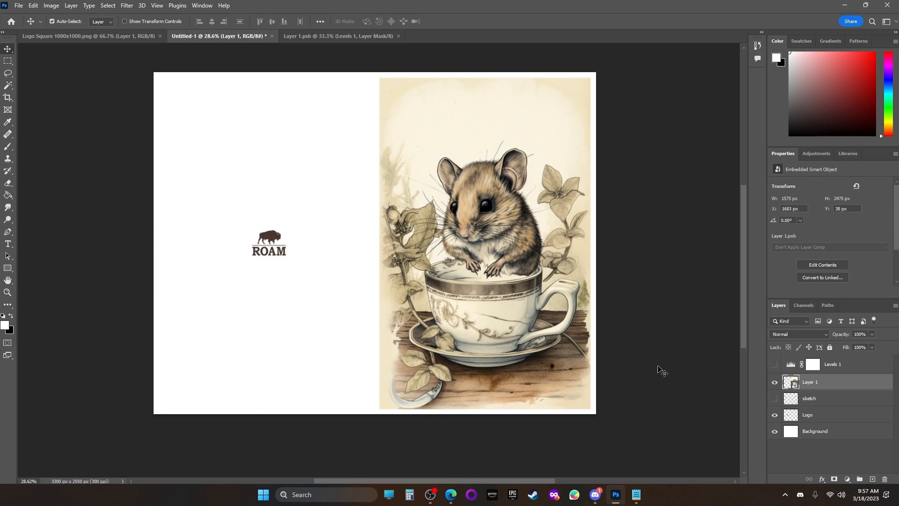
Step: Switch to Discord, find the monarch butterfly Image #3 in the ai-generation channel and copy it
click(594, 494)
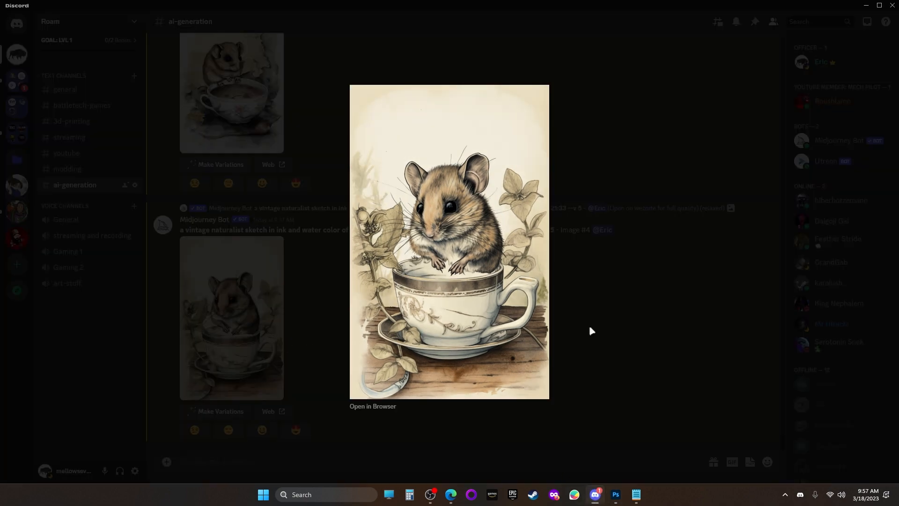
click(589, 329)
scroll(479, 275, up, 5)
scroll(480, 275, up, 15)
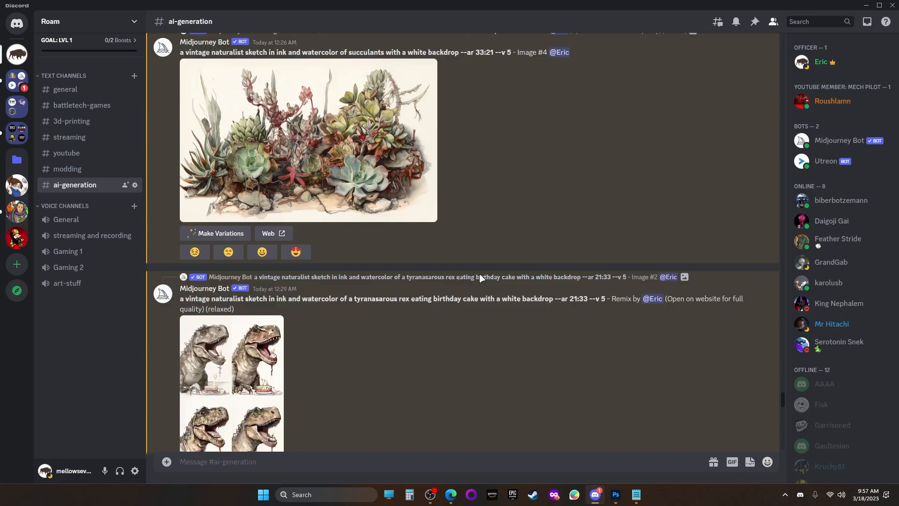
scroll(479, 275, up, 15)
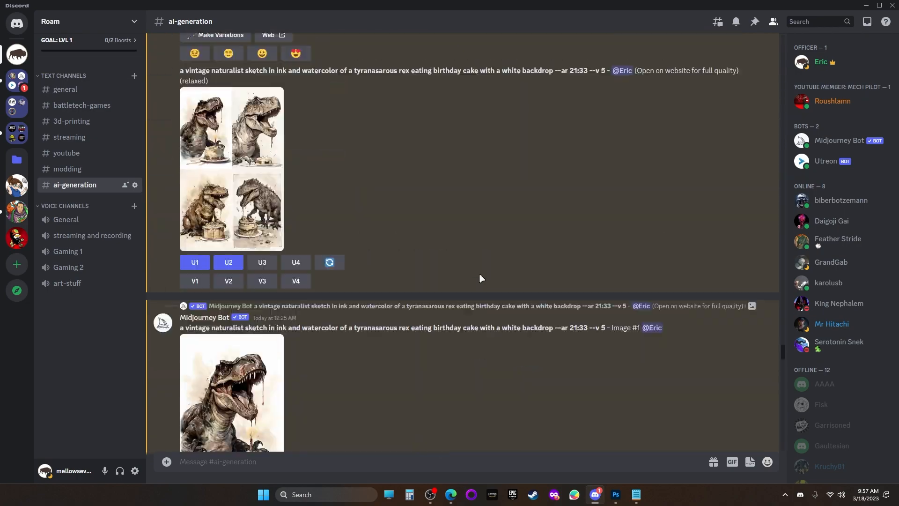
scroll(480, 276, up, 10)
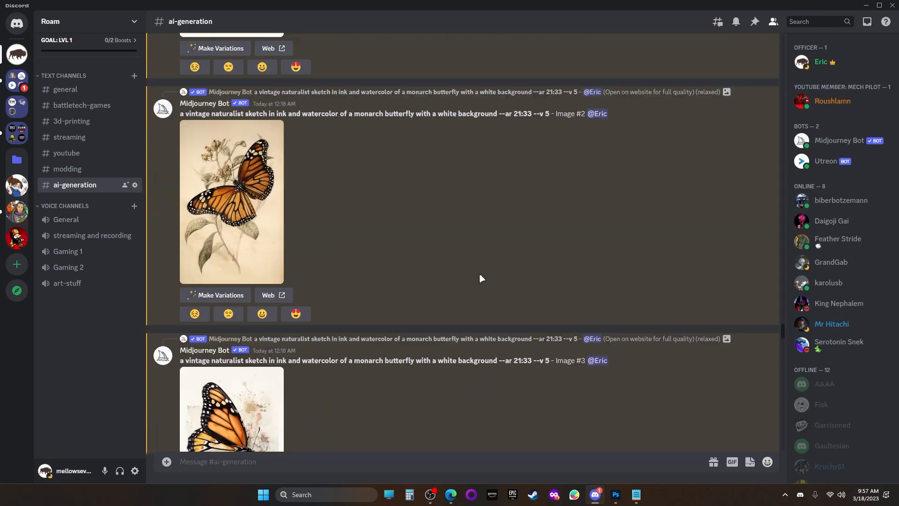
scroll(479, 273, down, 10)
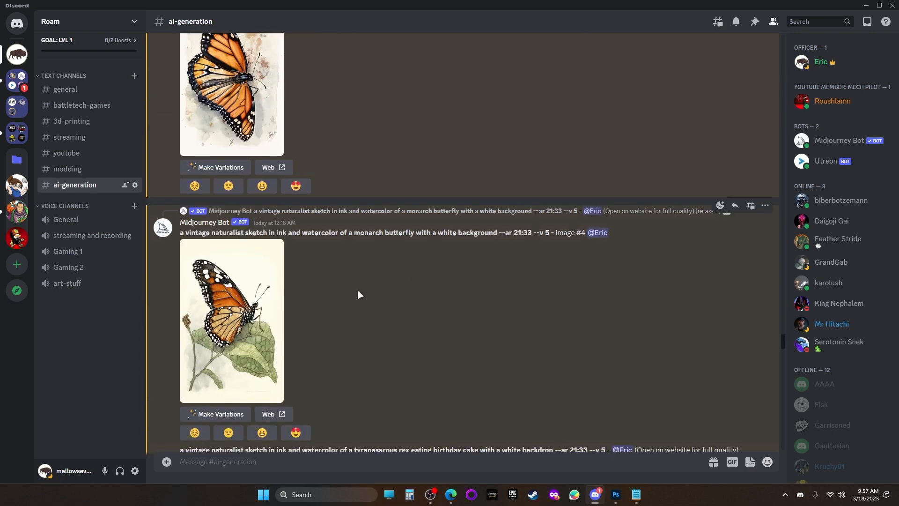
scroll(345, 209, up, 2)
click(267, 195)
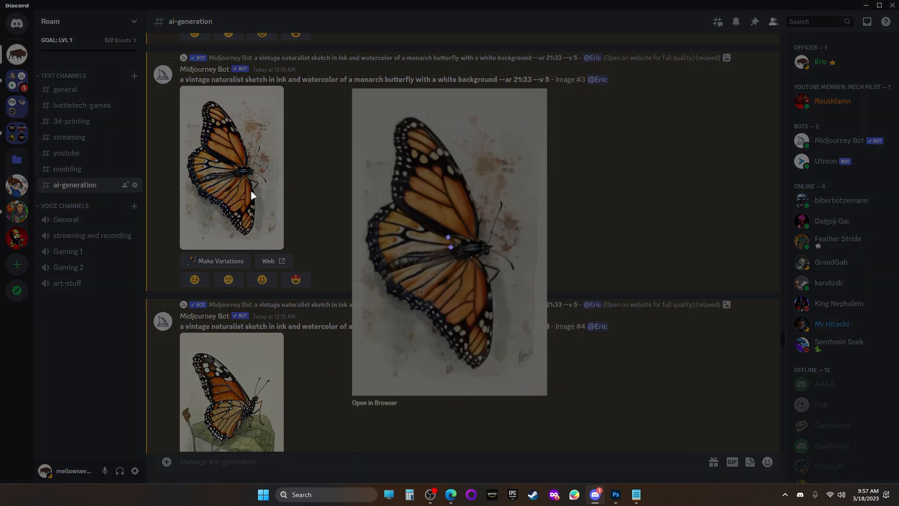
right_click(455, 235)
click(472, 244)
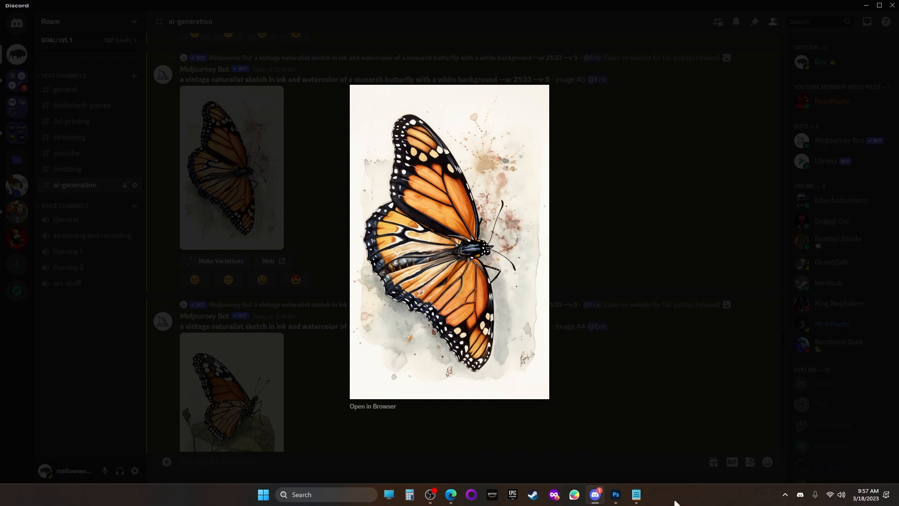
Step: Switch to Photoshop, paste the copied butterfly above Layer 3 in Layer 1.psb and hide Layer 2 and Layer 3
click(616, 495)
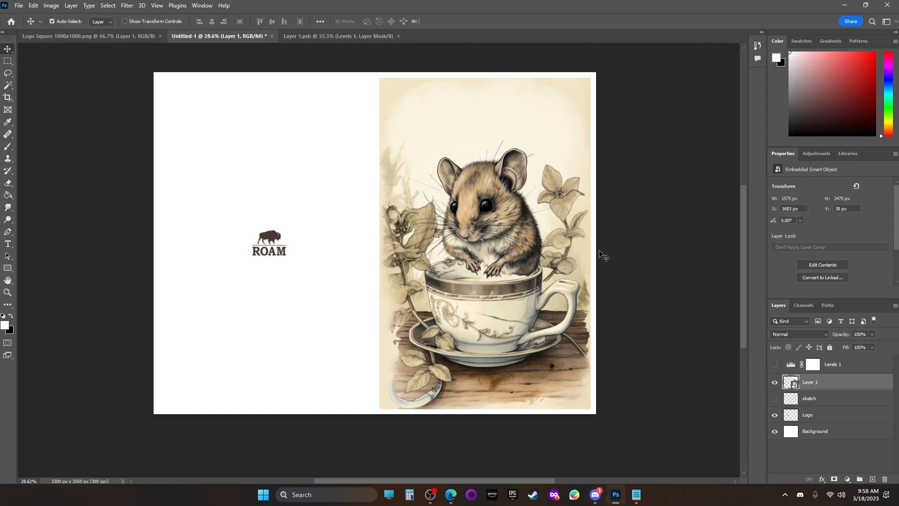
click(345, 36)
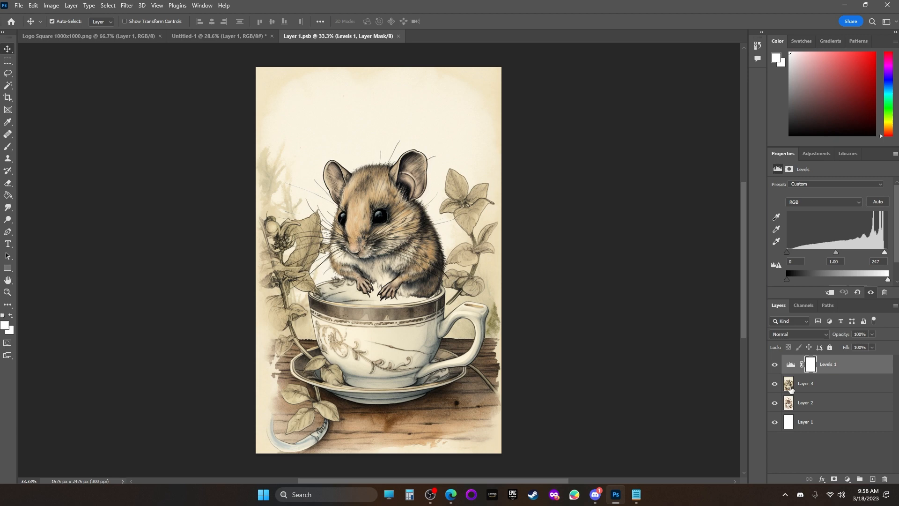
click(829, 390)
key(ctrl+v)
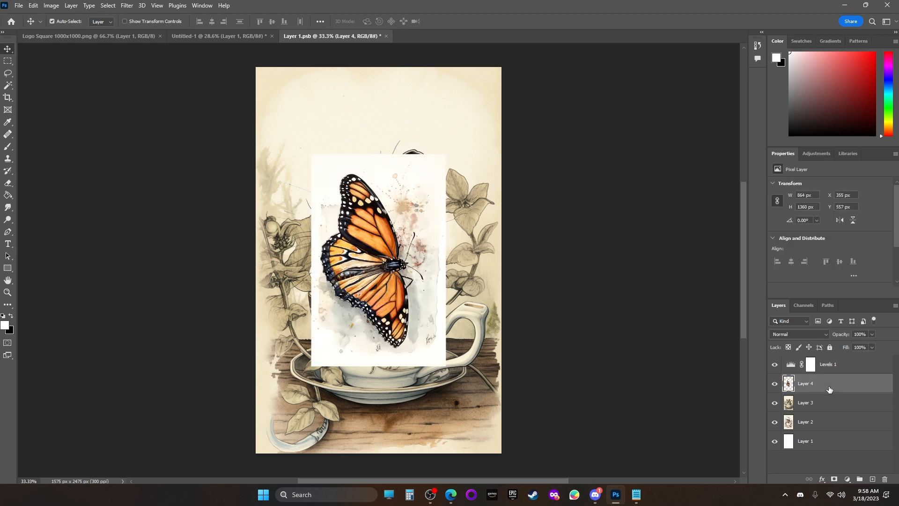
click(774, 422)
click(774, 403)
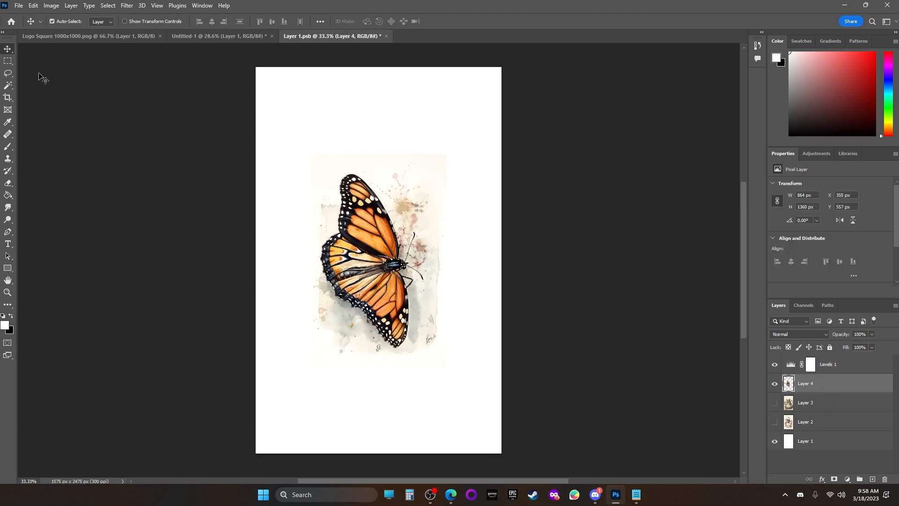
Step: Move the butterfly on Layer 4 to the page's lower-left corner and scale it to about 182% to fill the page
drag(369, 284, 310, 377)
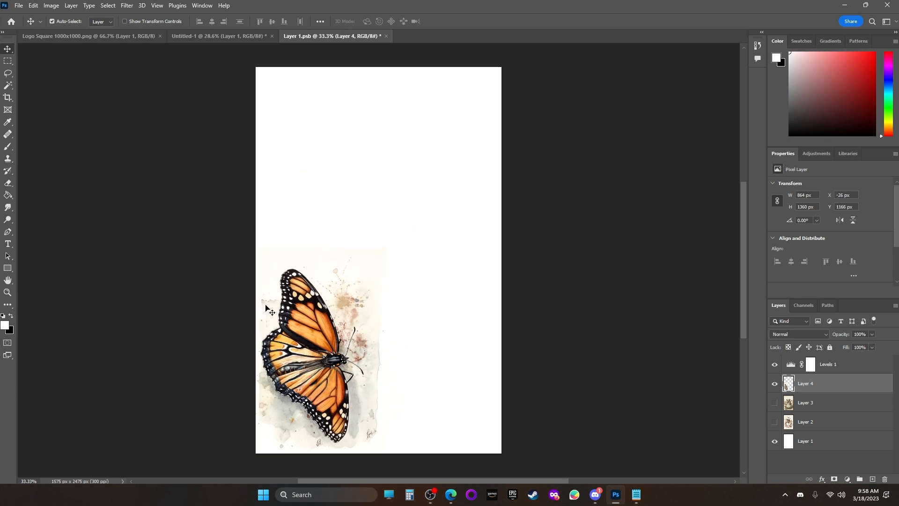
click(34, 6)
mouse_move(115, 228)
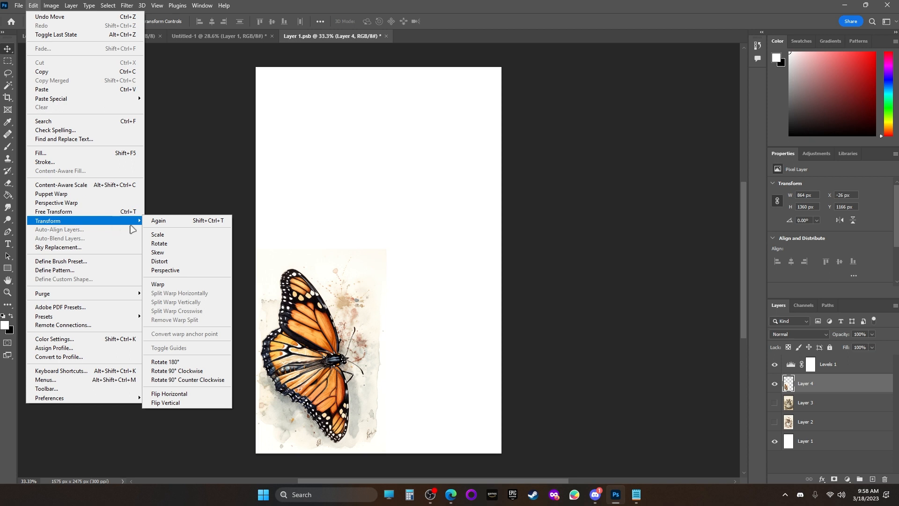
click(176, 240)
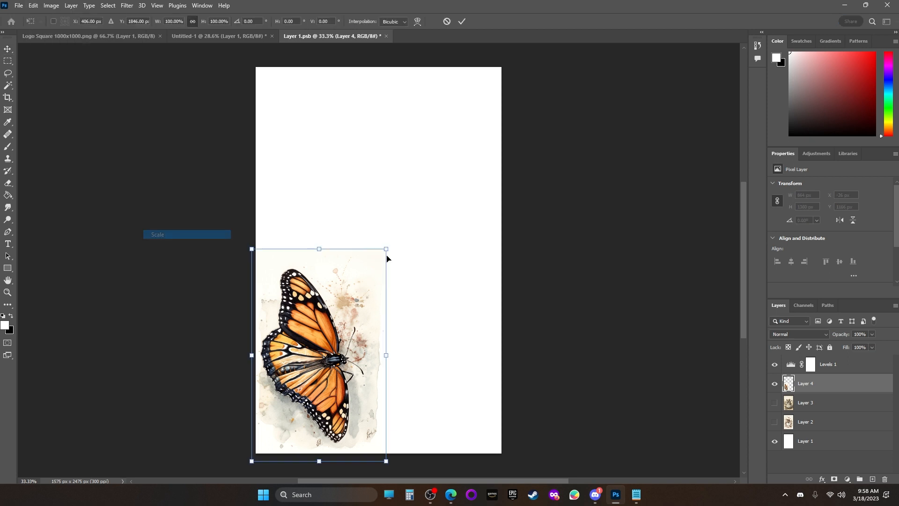
drag(336, 323, 313, 330)
drag(390, 240, 512, 75)
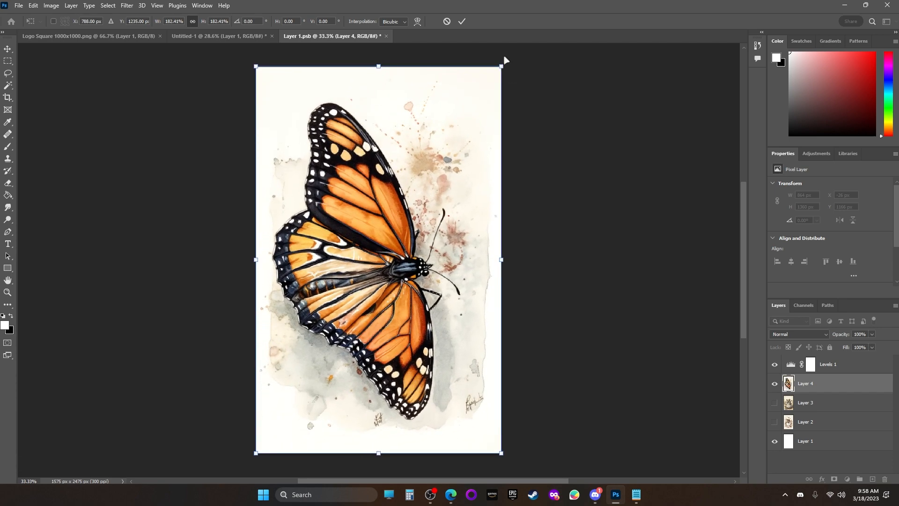
click(461, 22)
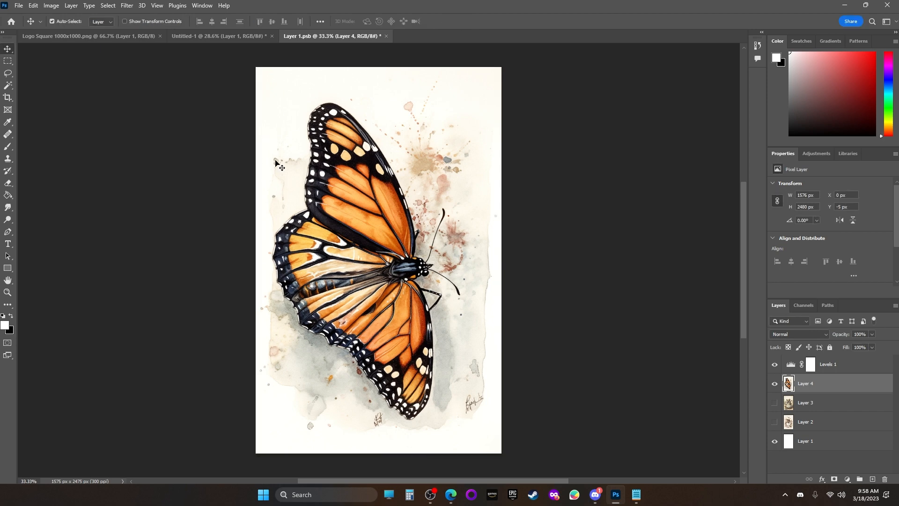
Step: Adjust the Levels 1 layer to a white input level of 228 and a midtone value of 0.67
click(840, 365)
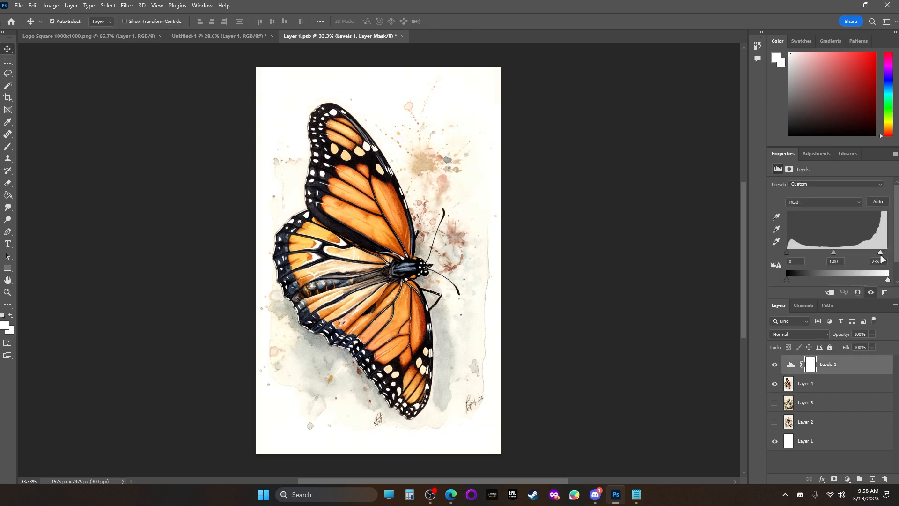
drag(881, 257, 878, 257)
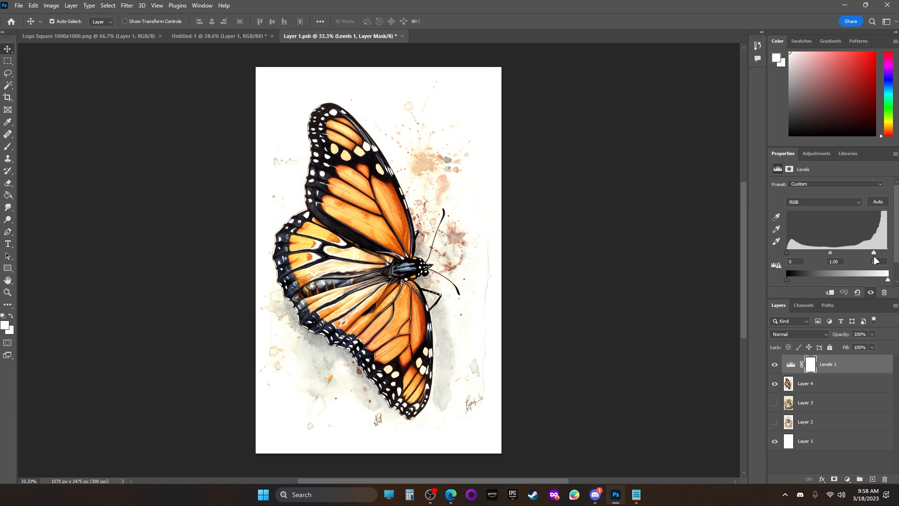
mouse_move(874, 259)
mouse_down()
mouse_move(850, 258)
mouse_move(877, 258)
mouse_up()
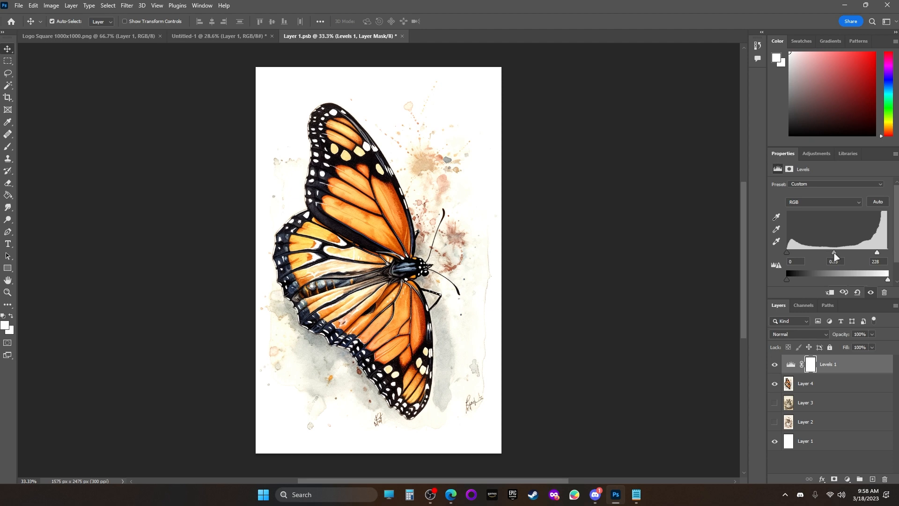
drag(834, 252, 837, 252)
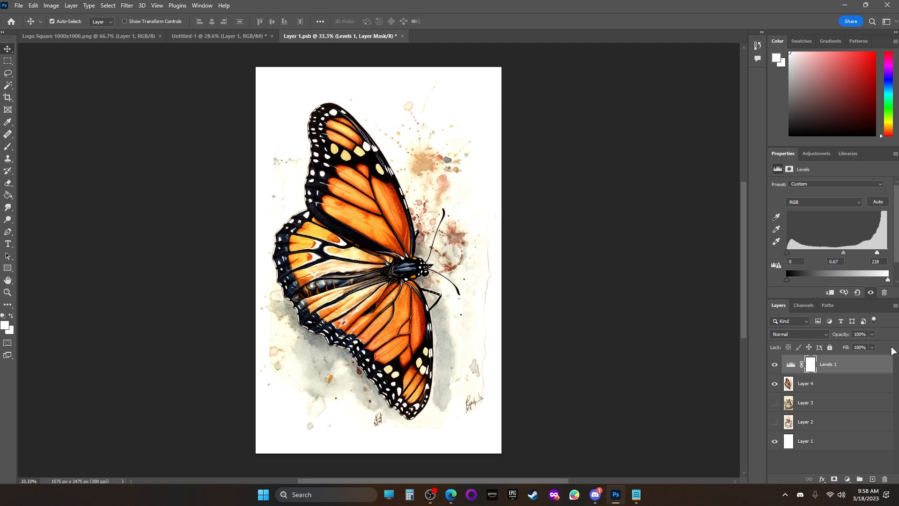
Step: Save Layer 1.psb with the butterfly artwork and return to the Untitled-1 card page
click(19, 5)
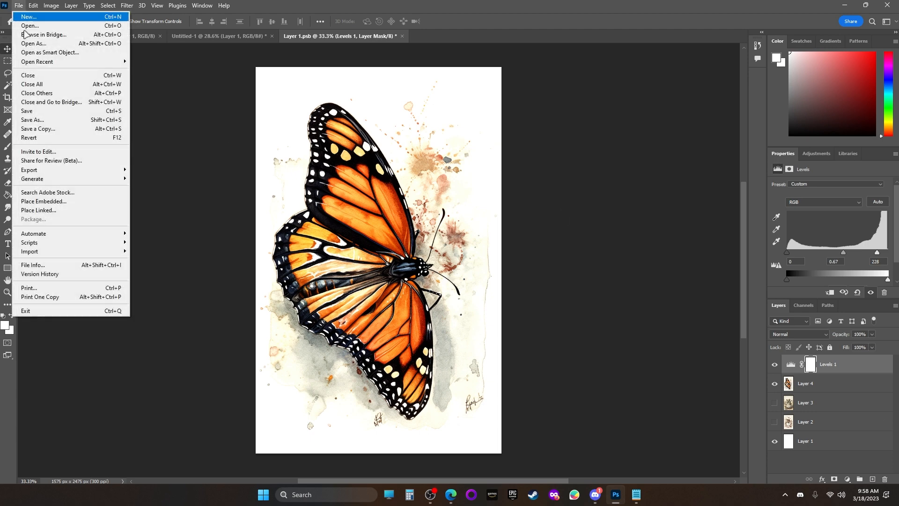
click(37, 111)
click(211, 36)
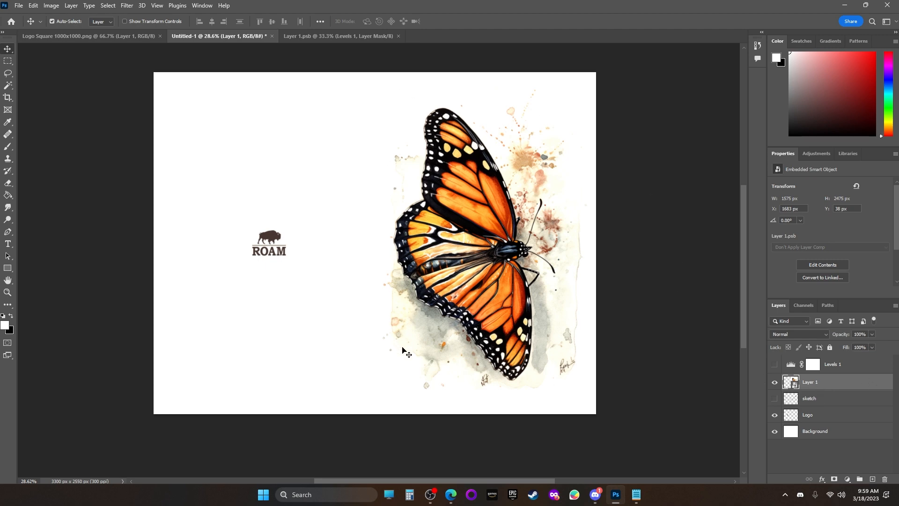
Step: Review the 5.25 x 8.25 in, 300 ppi new-document preset from Layer 1.psb without creating a document, and return to Untitled-1
click(342, 37)
click(19, 6)
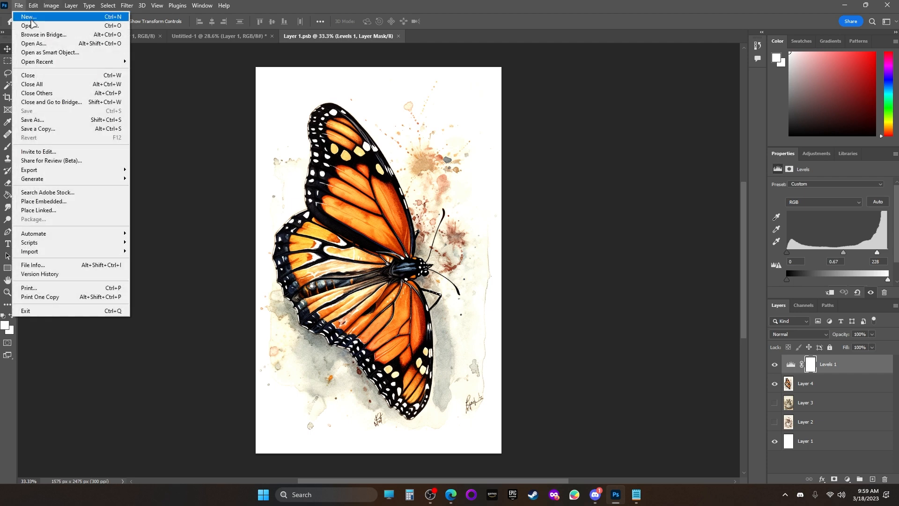
click(29, 17)
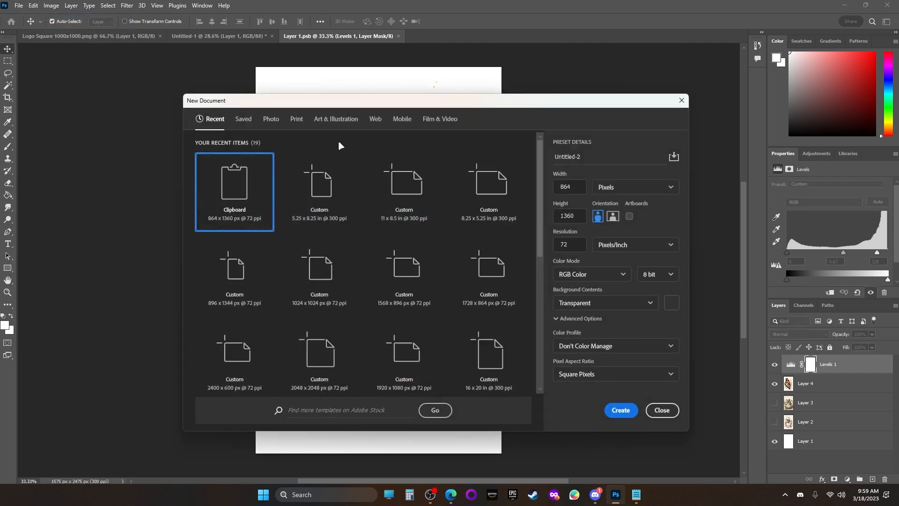
click(336, 161)
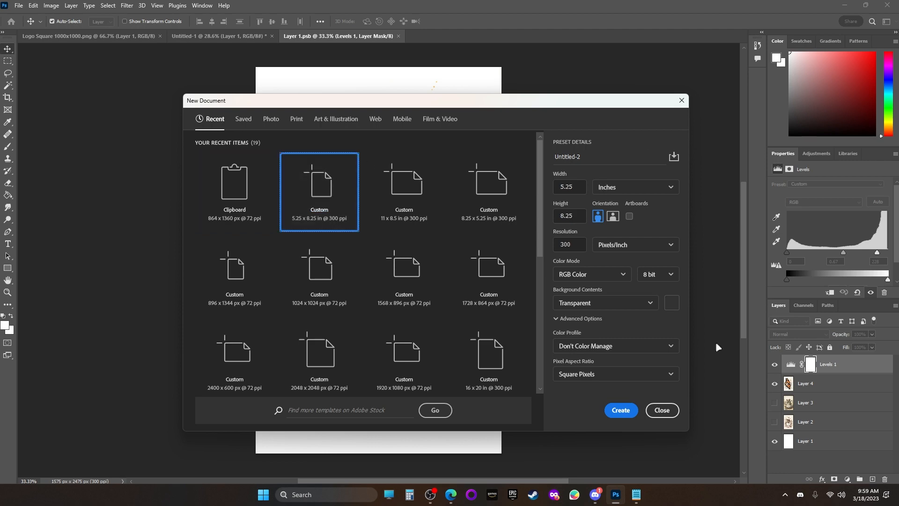
click(661, 409)
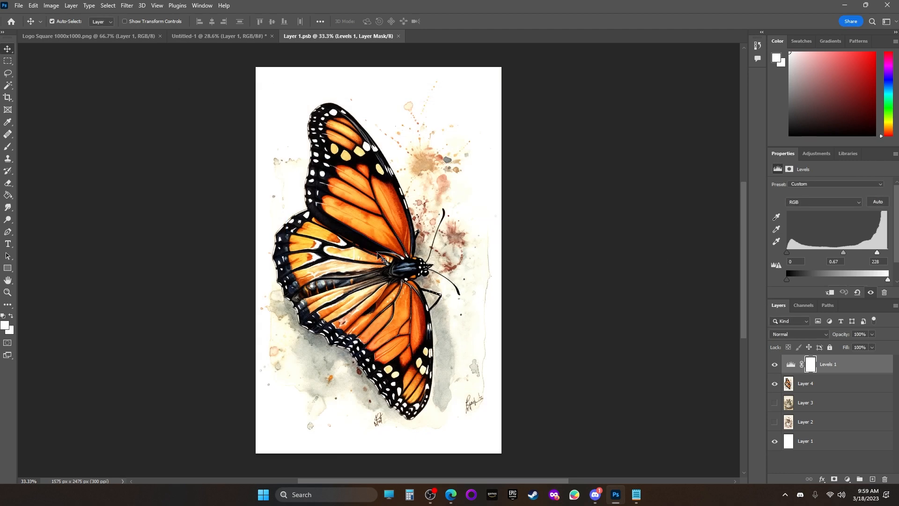
drag(286, 110, 220, 92)
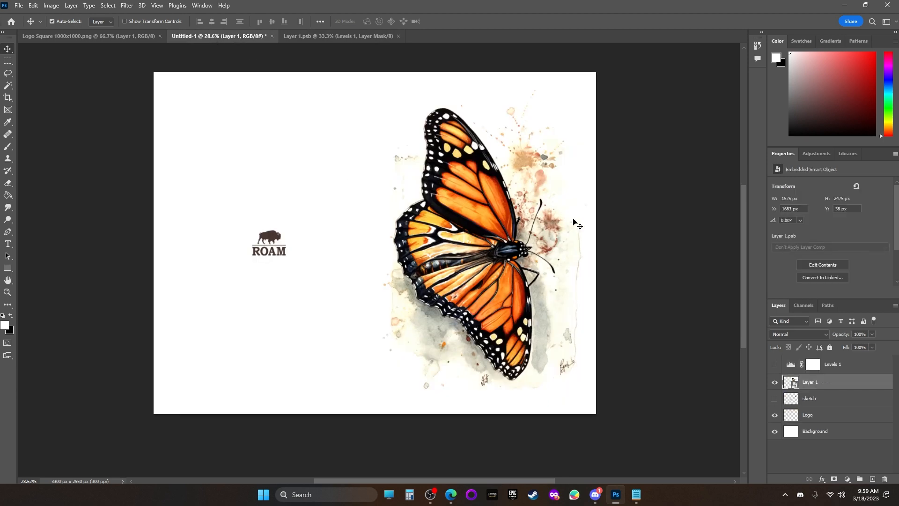